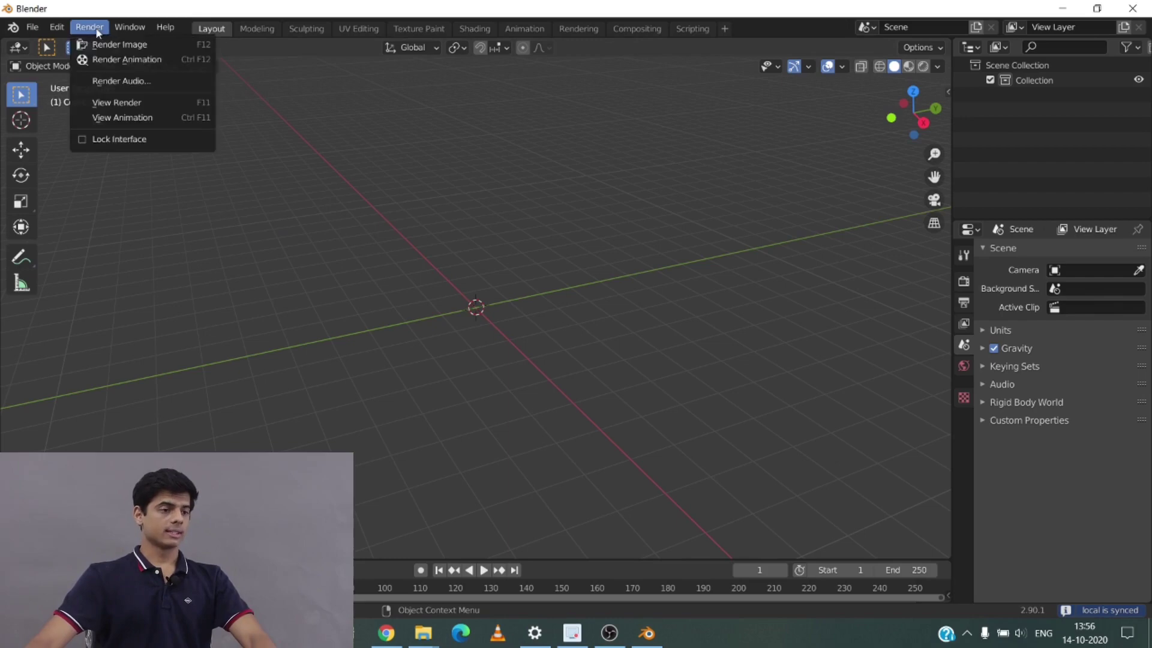
Check the Bsurfaces add-on by searching the add-on preferences for "bs", and show its settings in the viewport sidebar.
{"action": "mouse_move", "coordinate": [89, 27]}
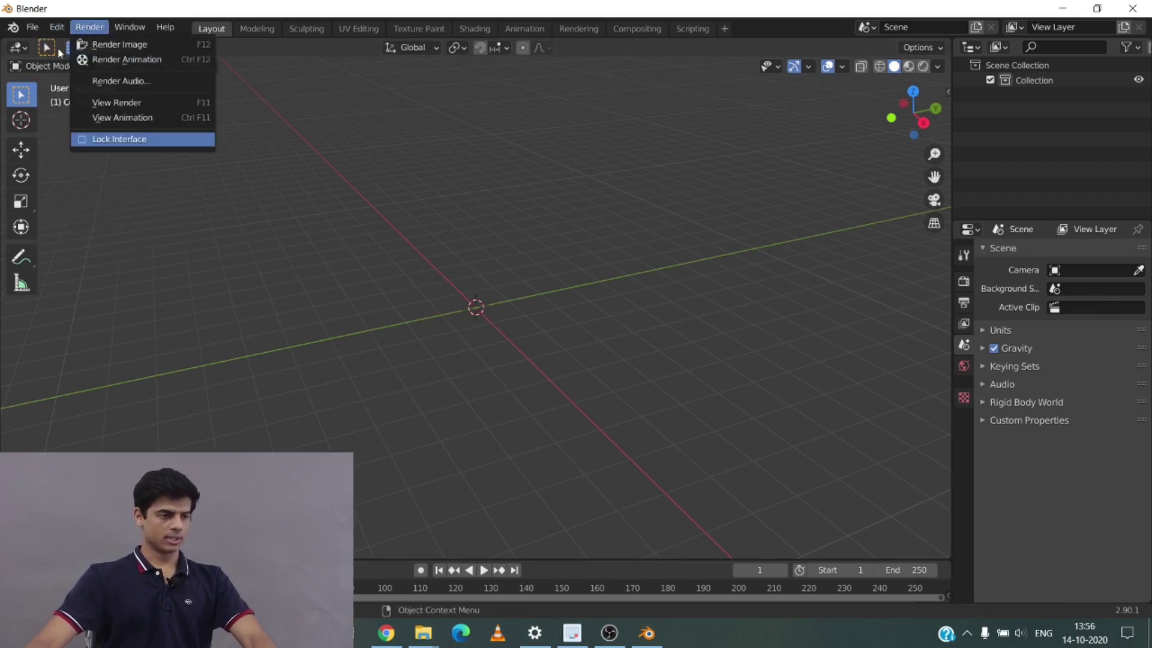
{"action": "left_click", "coordinate": [83, 243]}
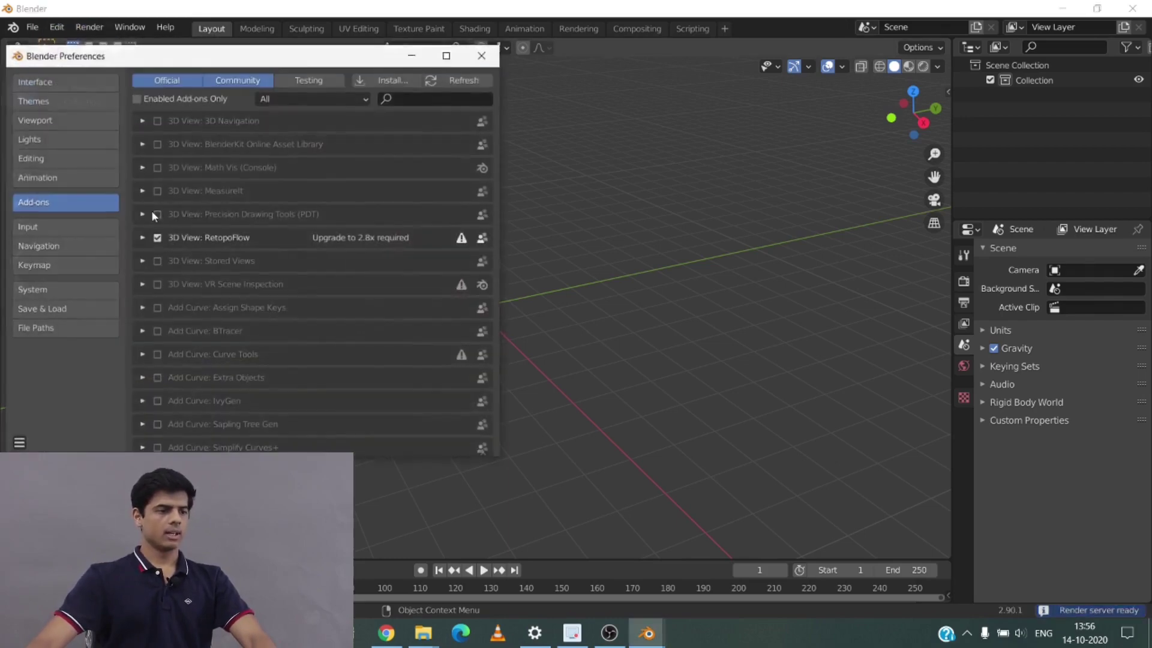
{"action": "left_click", "coordinate": [410, 101]}
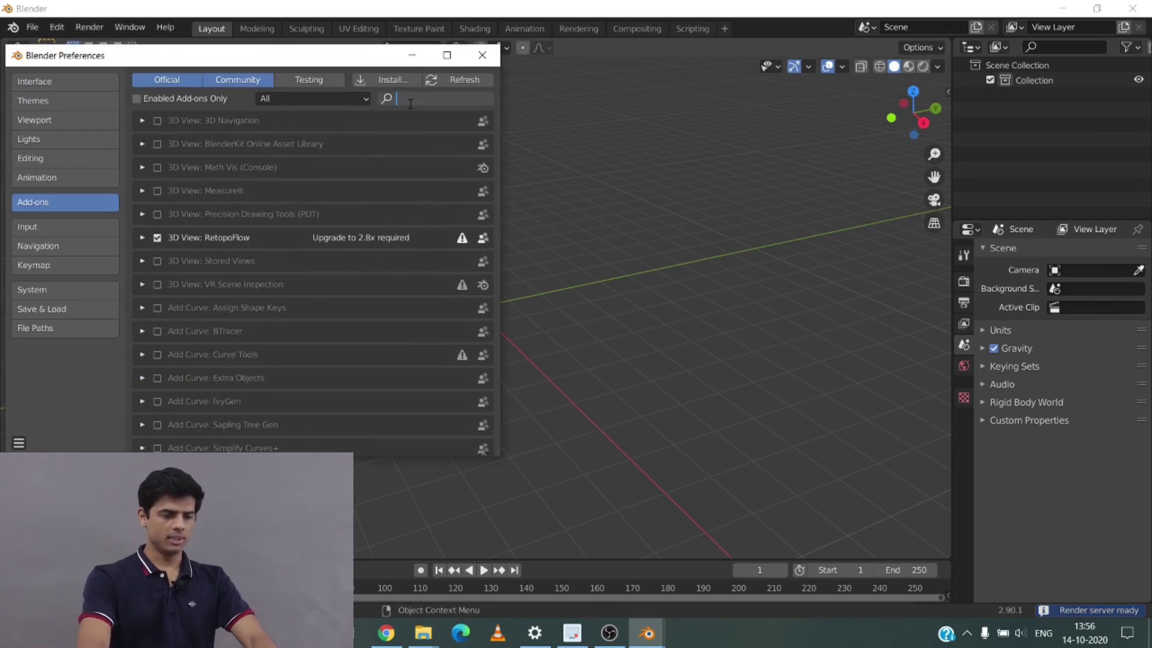
{"action": "type", "text": "bs"}
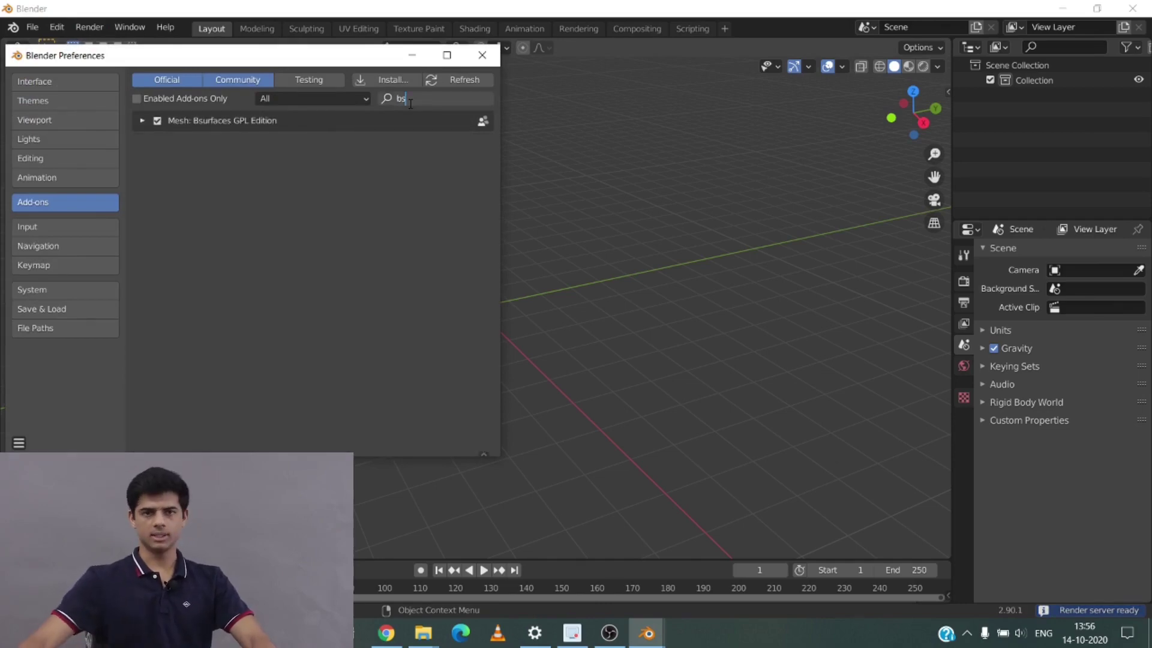
{"action": "left_click", "coordinate": [598, 184]}
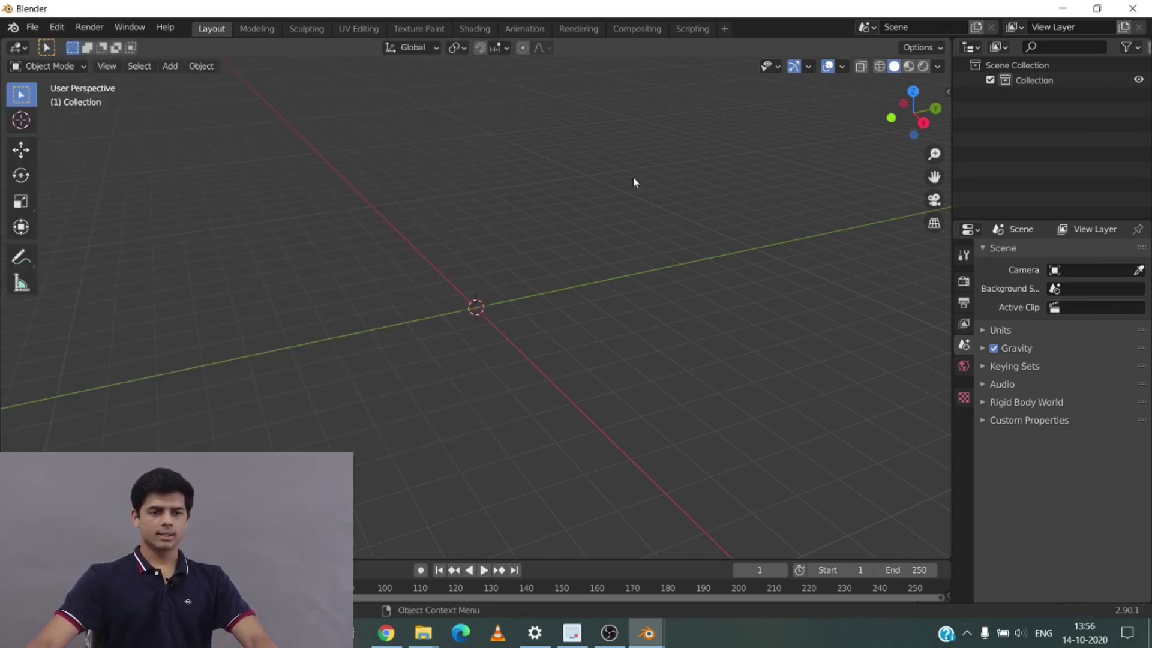
{"action": "left_click", "coordinate": [948, 91]}
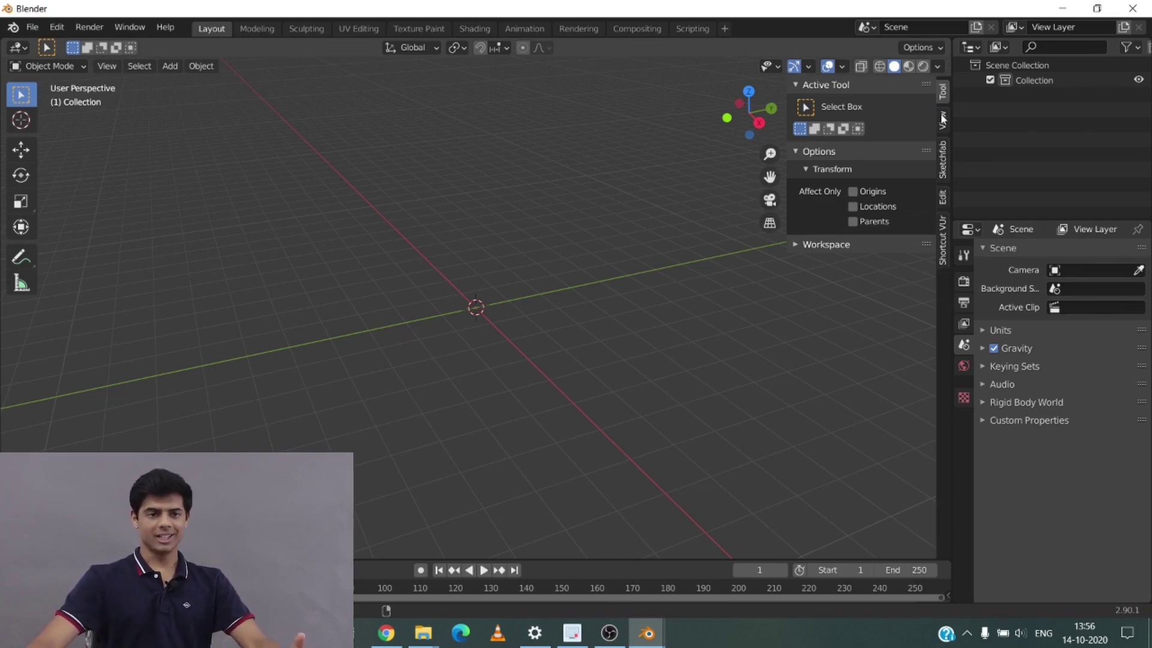
{"action": "left_click", "coordinate": [944, 197]}
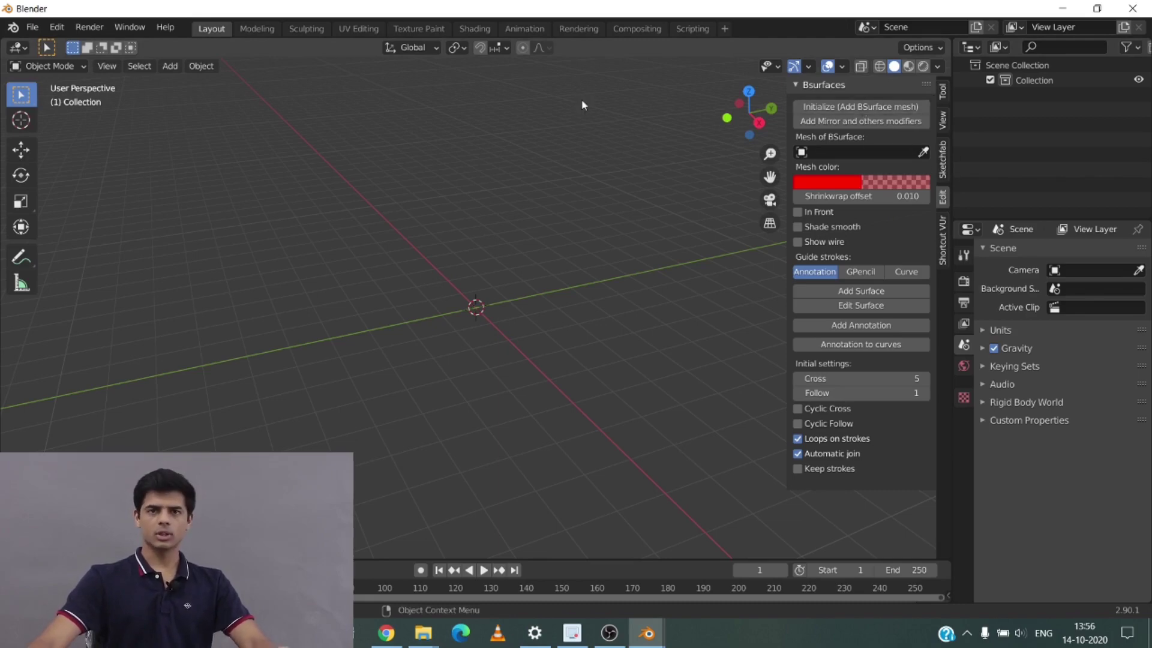
Add a blank grease pencil object to the scene and switch it to Draw mode.
{"action": "left_click", "coordinate": [170, 66]}
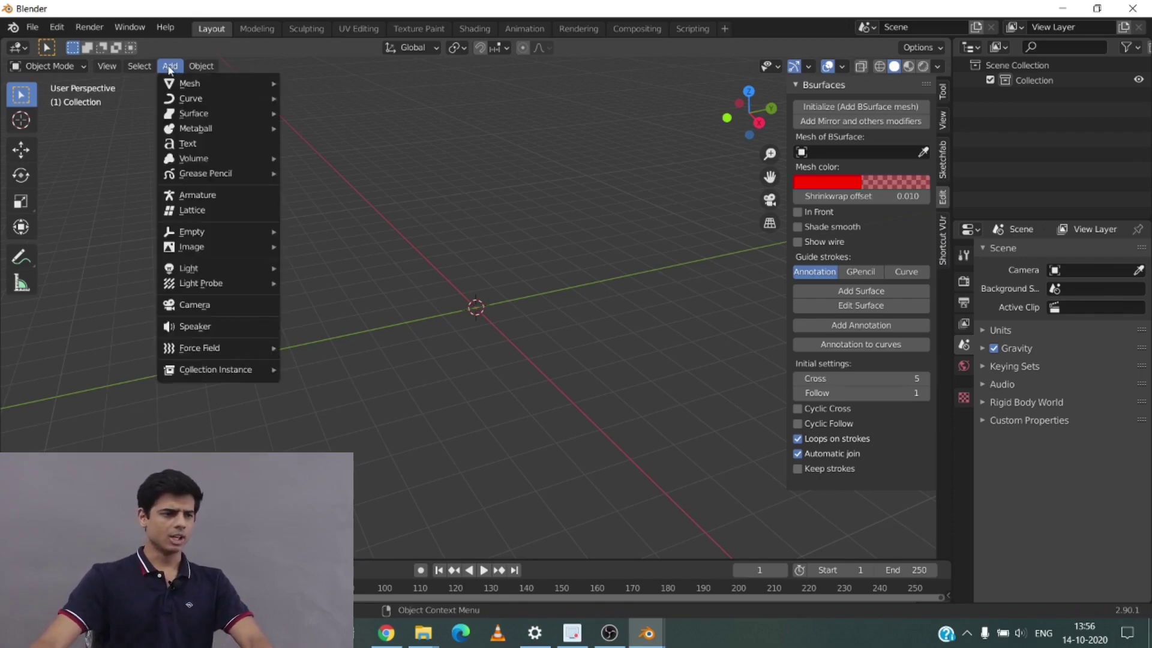
{"action": "left_click", "coordinate": [201, 66]}
{"action": "left_click", "coordinate": [169, 66]}
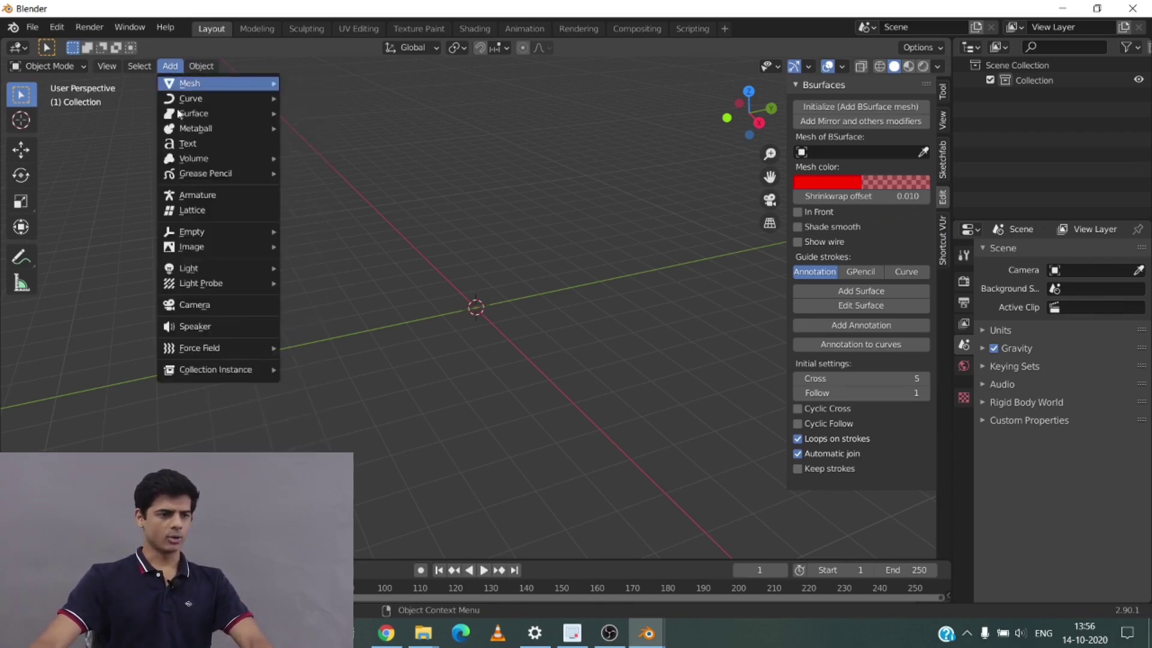
{"action": "mouse_move", "coordinate": [216, 174]}
{"action": "left_click", "coordinate": [302, 173]}
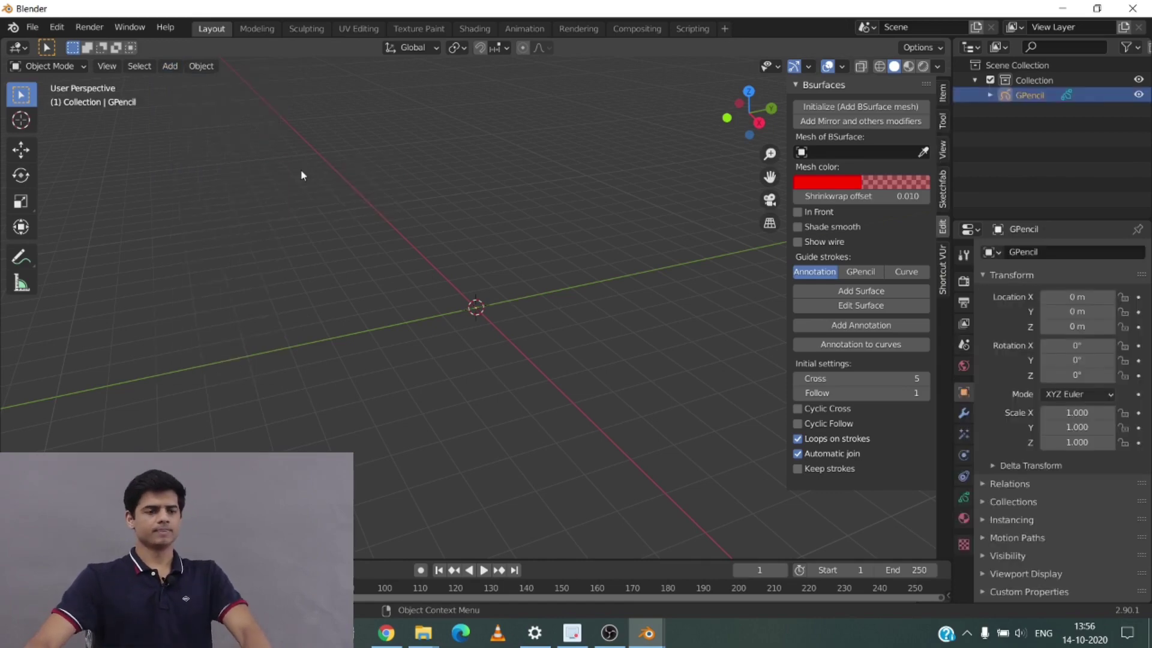
{"action": "left_click", "coordinate": [49, 66]}
{"action": "left_click", "coordinate": [59, 132]}
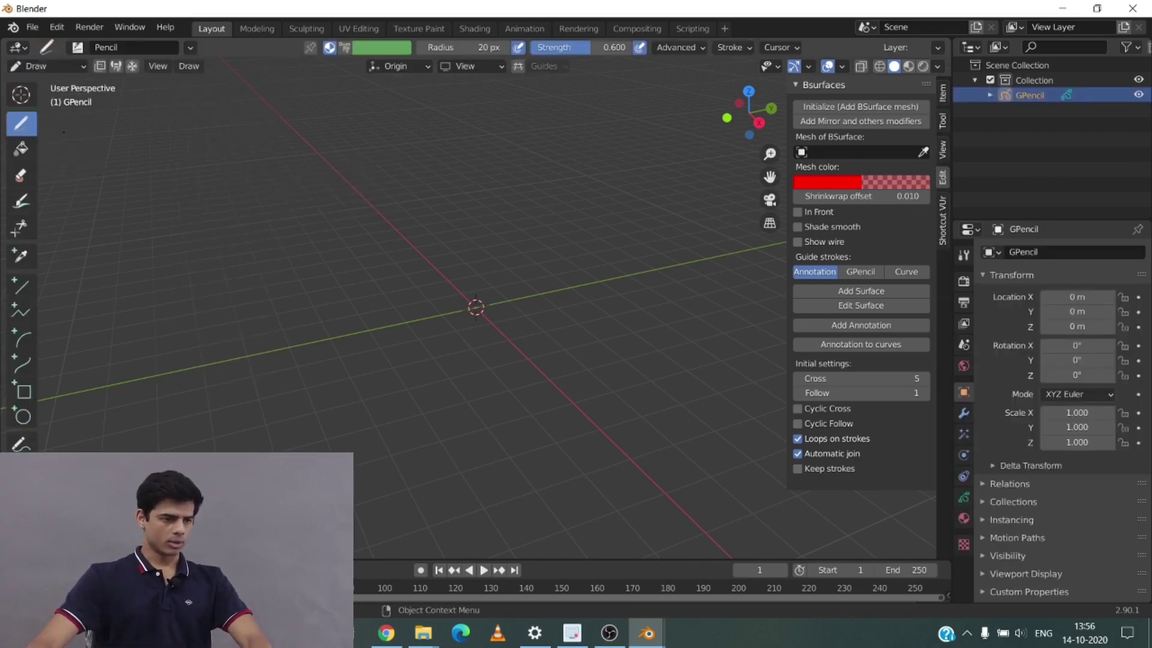
Draw an open figure-eight grease pencil stroke around the origin in the top orthographic view.
{"action": "middle_click_drag", "start_coordinate": [335, 272], "coordinate": [390, 365]}
{"action": "left_click", "coordinate": [749, 112]}
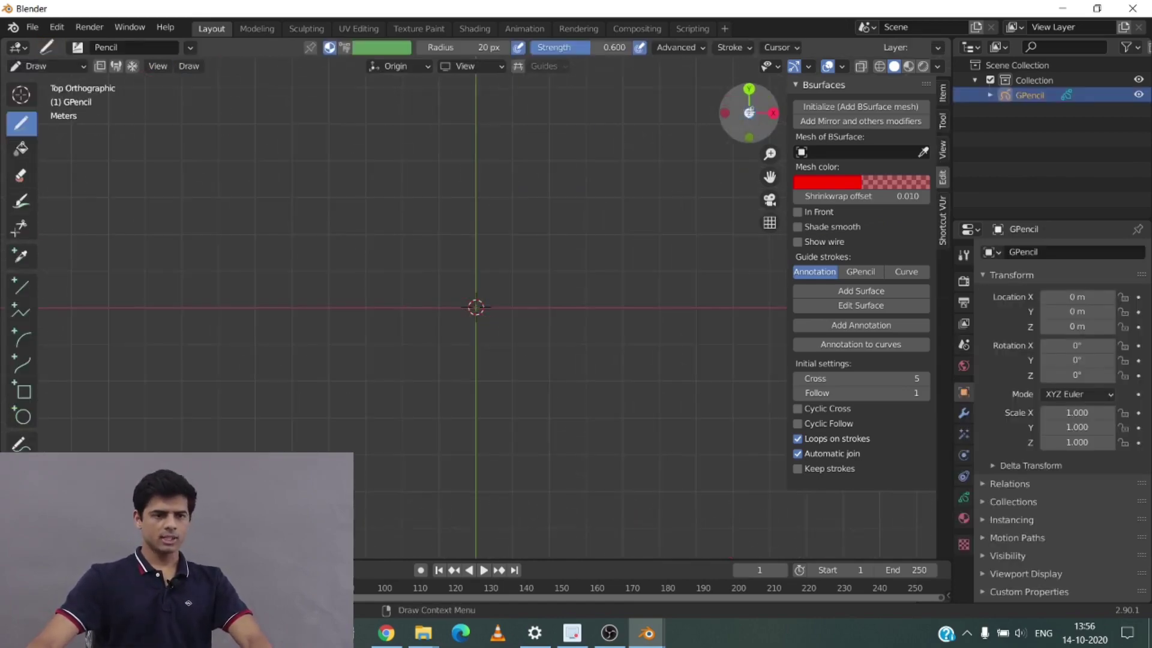
{"action": "mouse_move", "coordinate": [422, 237]}
{"action": "left_mouse_down"}
{"action": "mouse_move", "coordinate": [570, 321]}
{"action": "mouse_move", "coordinate": [705, 273]}
{"action": "mouse_move", "coordinate": [389, 372]}
{"action": "mouse_move", "coordinate": [394, 208]}
{"action": "left_mouse_up"}
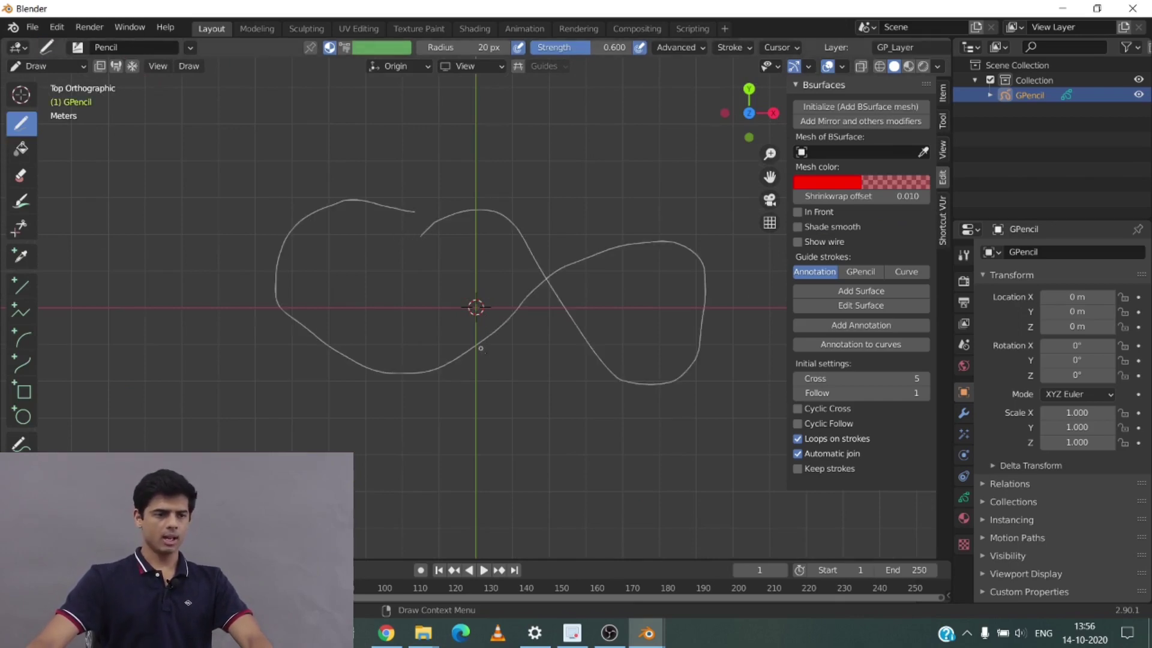
Draw a wavy freehand stroke across the figure-eight in perspective view and add further test strokes from other angles.
{"action": "mouse_move", "coordinate": [534, 389]}
{"action": "middle_mouse_down"}
{"action": "mouse_move", "coordinate": [528, 260]}
{"action": "mouse_move", "coordinate": [497, 312]}
{"action": "mouse_move", "coordinate": [285, 368]}
{"action": "middle_mouse_up"}
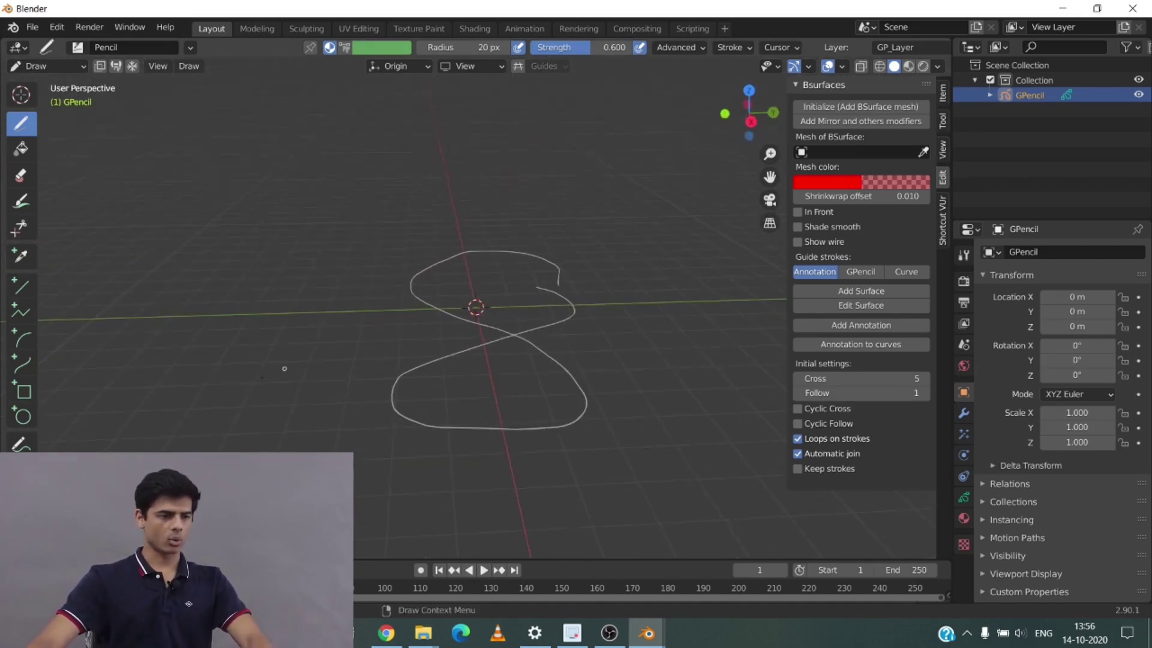
{"action": "mouse_move", "coordinate": [271, 295]}
{"action": "left_mouse_down"}
{"action": "mouse_move", "coordinate": [480, 403]}
{"action": "mouse_move", "coordinate": [579, 254]}
{"action": "left_mouse_up"}
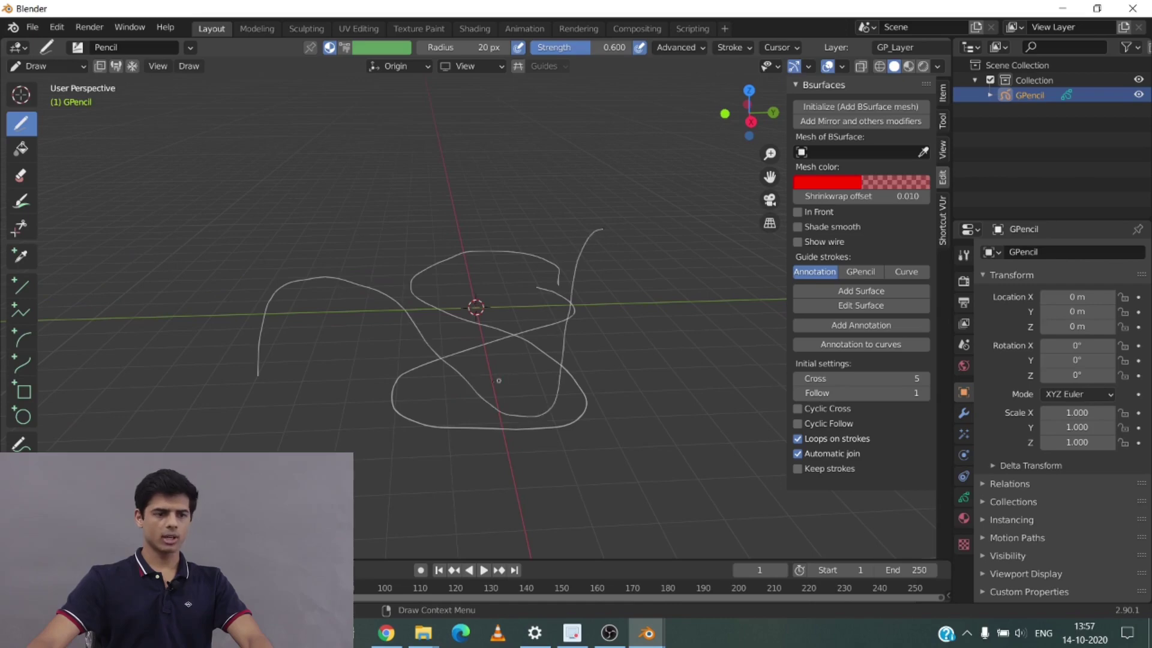
{"action": "mouse_move", "coordinate": [498, 380]}
{"action": "middle_mouse_down"}
{"action": "mouse_move", "coordinate": [579, 386]}
{"action": "mouse_move", "coordinate": [638, 368]}
{"action": "middle_mouse_up"}
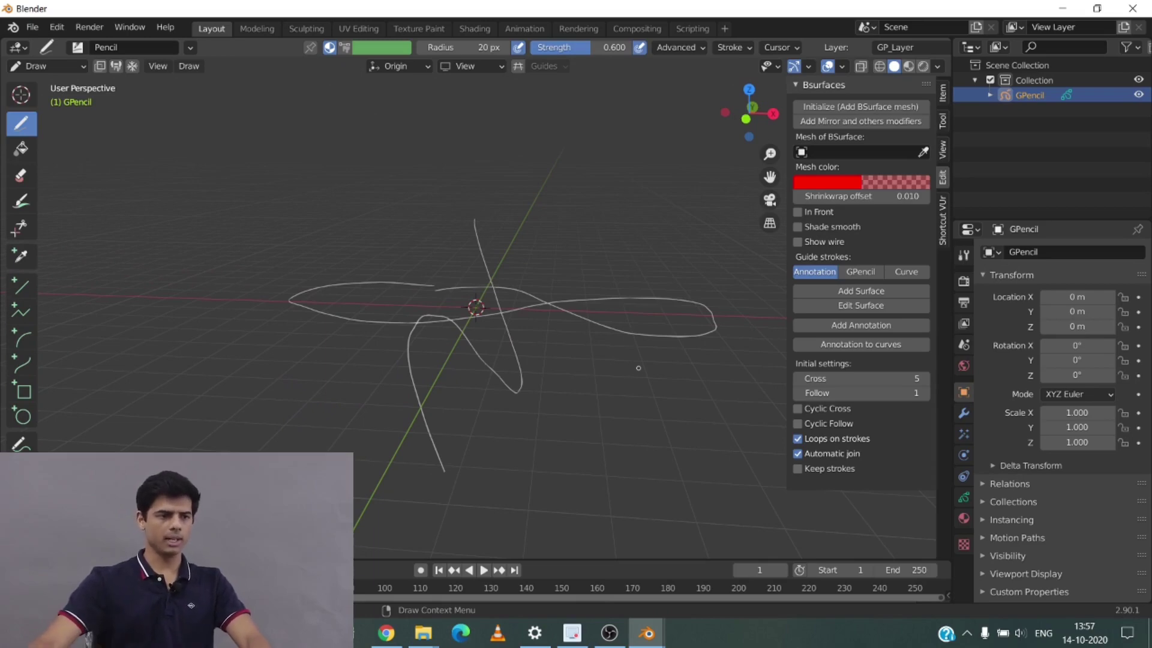
{"action": "mouse_move", "coordinate": [554, 354]}
{"action": "middle_mouse_down"}
{"action": "mouse_move", "coordinate": [596, 397]}
{"action": "mouse_move", "coordinate": [638, 363]}
{"action": "mouse_move", "coordinate": [480, 420]}
{"action": "middle_mouse_up"}
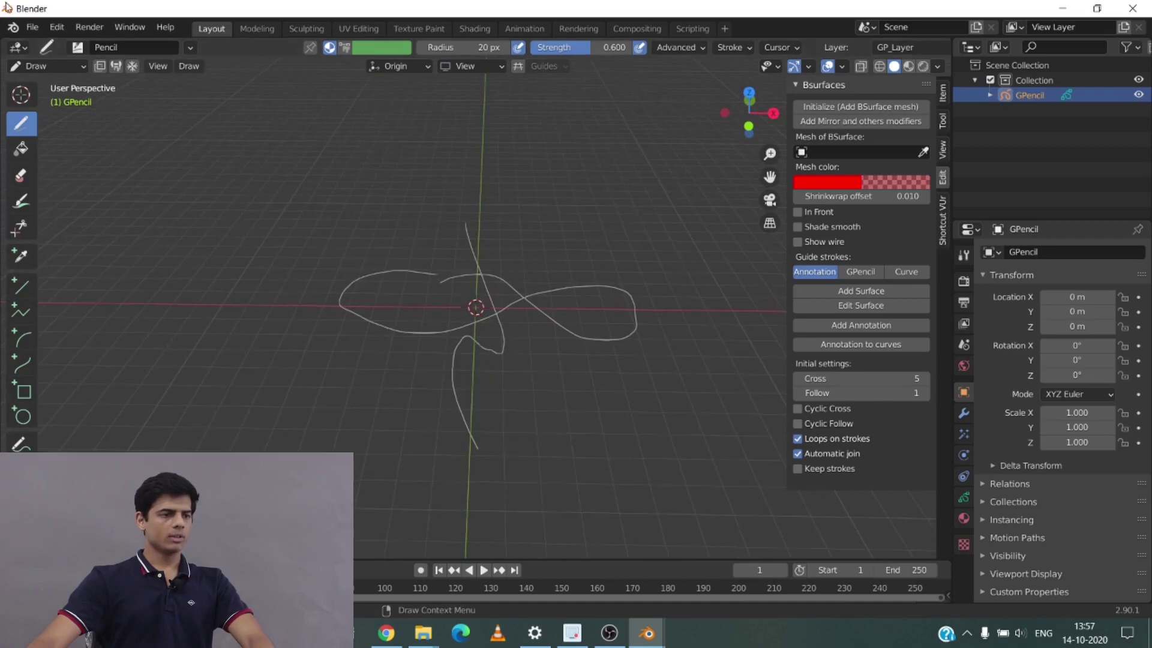
{"action": "left_click", "coordinate": [45, 66]}
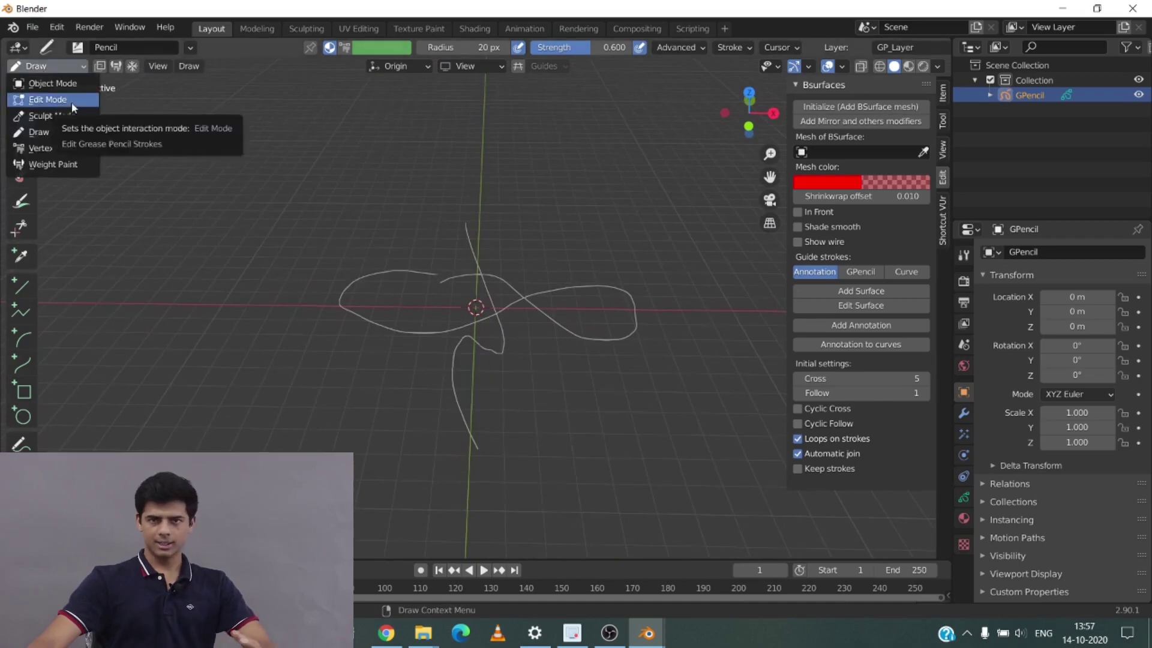
{"action": "mouse_move", "coordinate": [268, 204]}
{"action": "middle_mouse_down"}
{"action": "mouse_move", "coordinate": [342, 223]}
{"action": "mouse_move", "coordinate": [452, 210]}
{"action": "middle_mouse_up"}
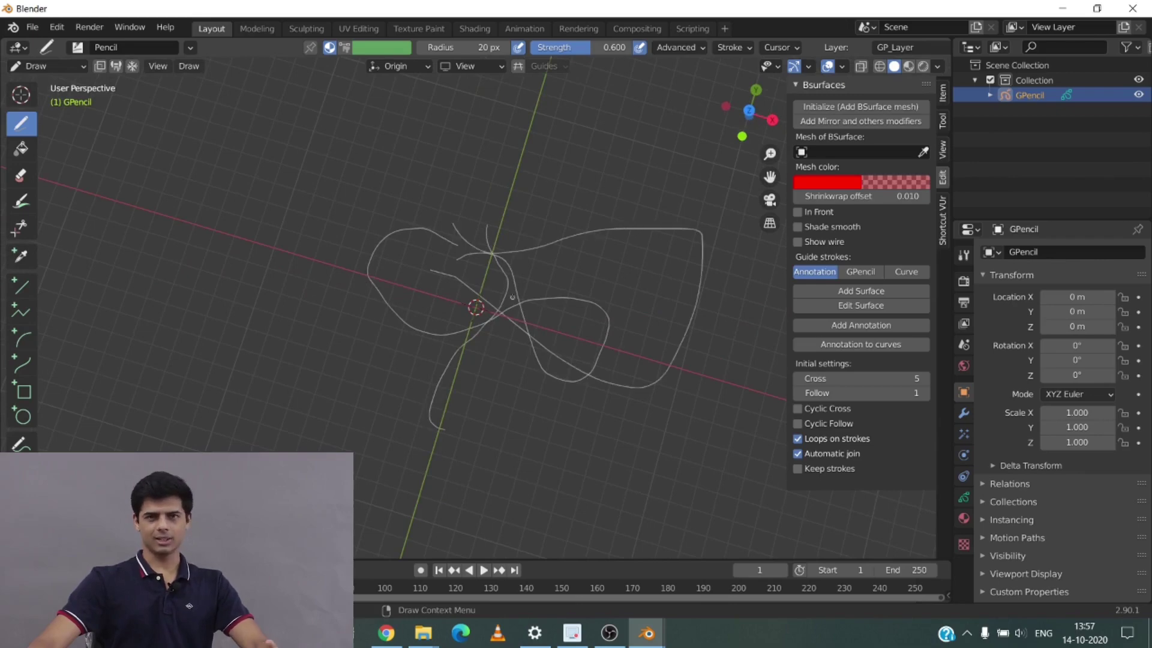
{"action": "middle_click_drag", "start_coordinate": [513, 297], "coordinate": [514, 209]}
{"action": "scroll", "coordinate": [515, 206], "scroll_direction": "up", "scroll_amount": 5}
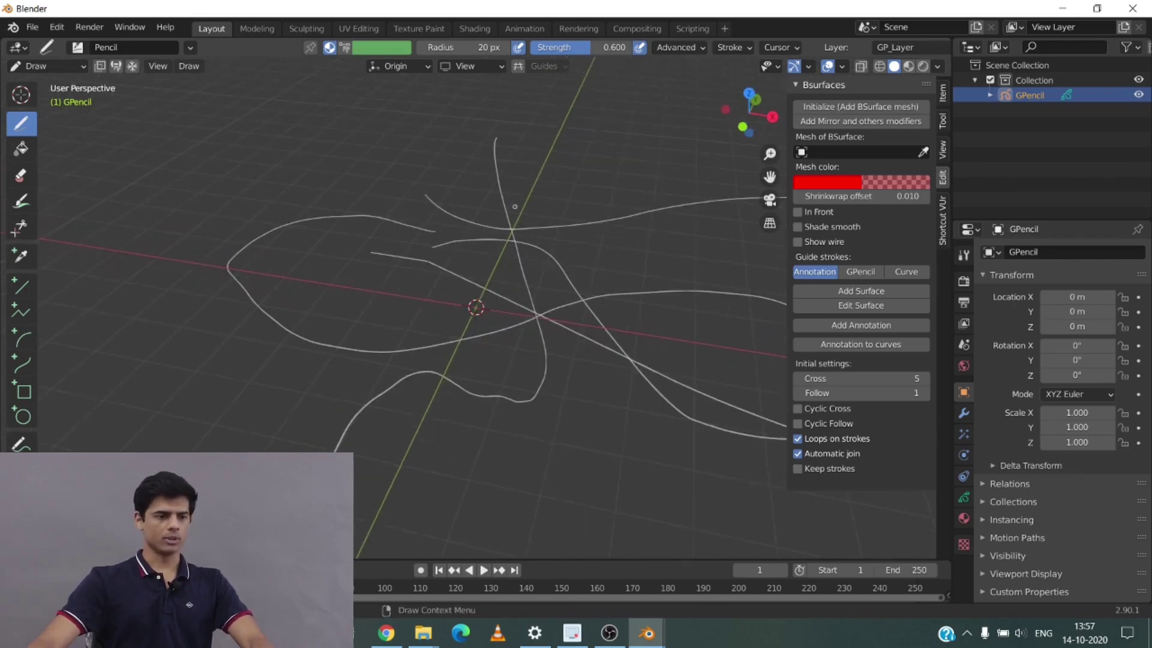
Set the grease pencil stroke placement to Stroke with First point as the target.
{"action": "left_click", "coordinate": [403, 67]}
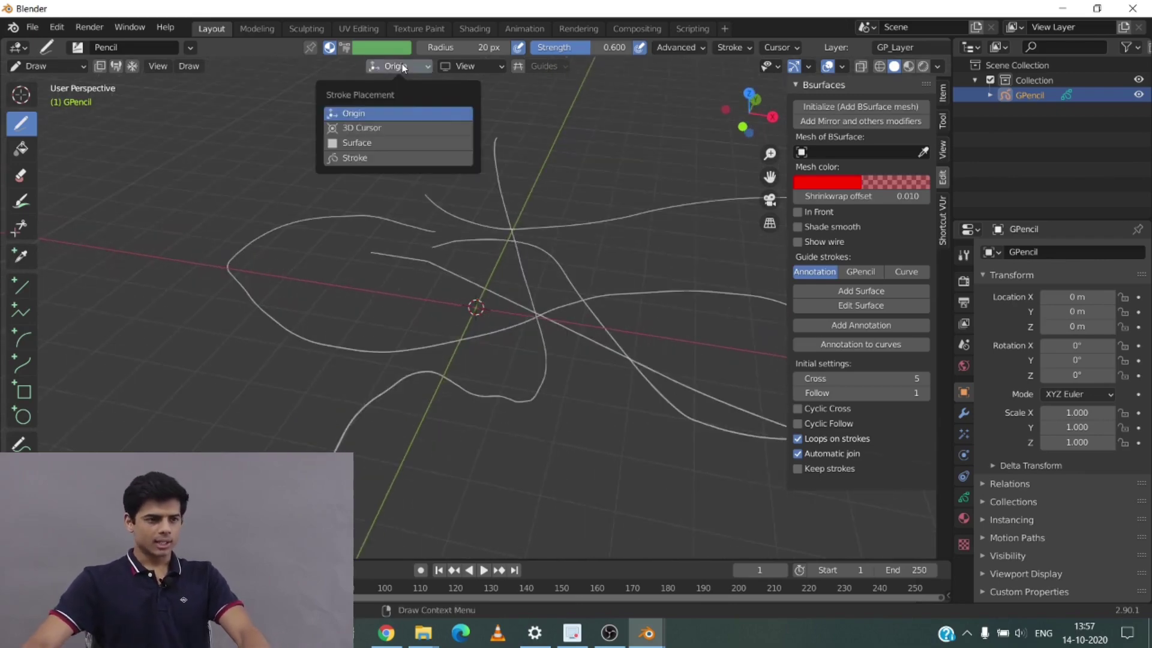
{"action": "left_click", "coordinate": [372, 159]}
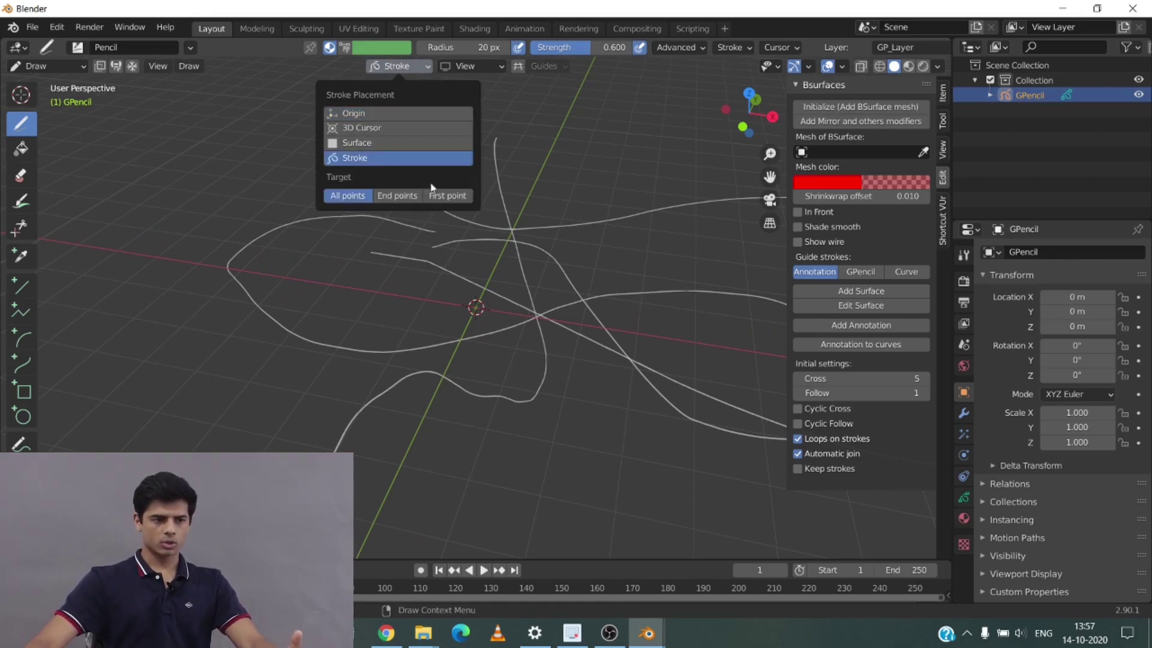
{"action": "left_click", "coordinate": [446, 195]}
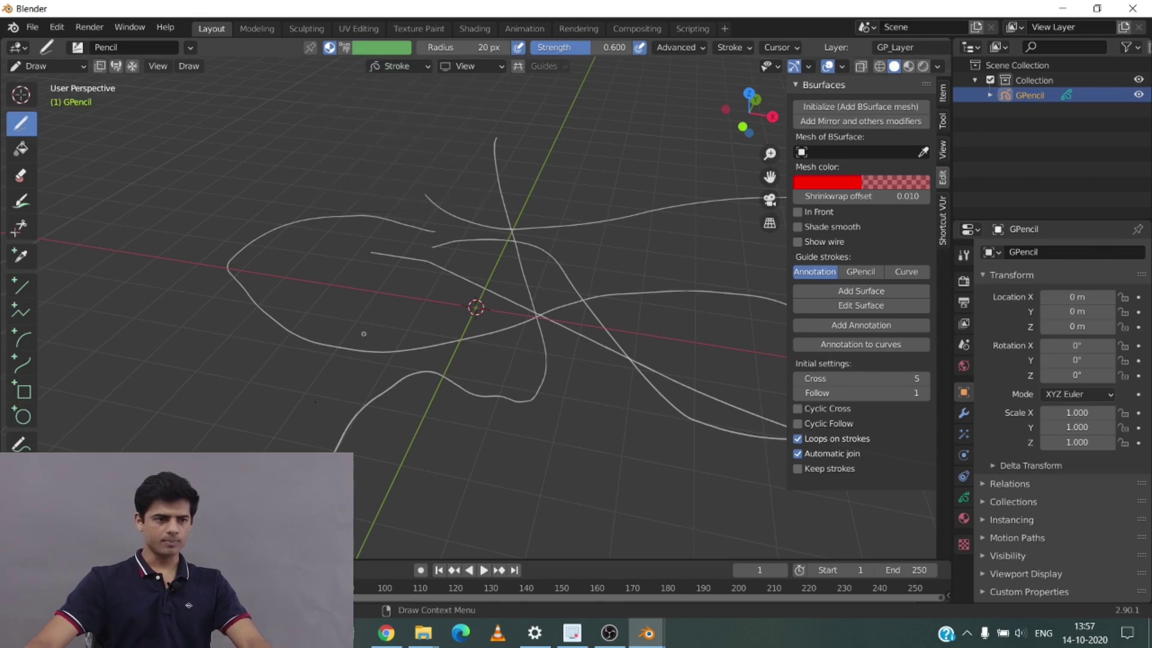
Draw several freehand test strokes in perspective view that start from points on the existing grease pencil lines.
{"action": "middle_click_drag", "start_coordinate": [443, 351], "coordinate": [314, 356]}
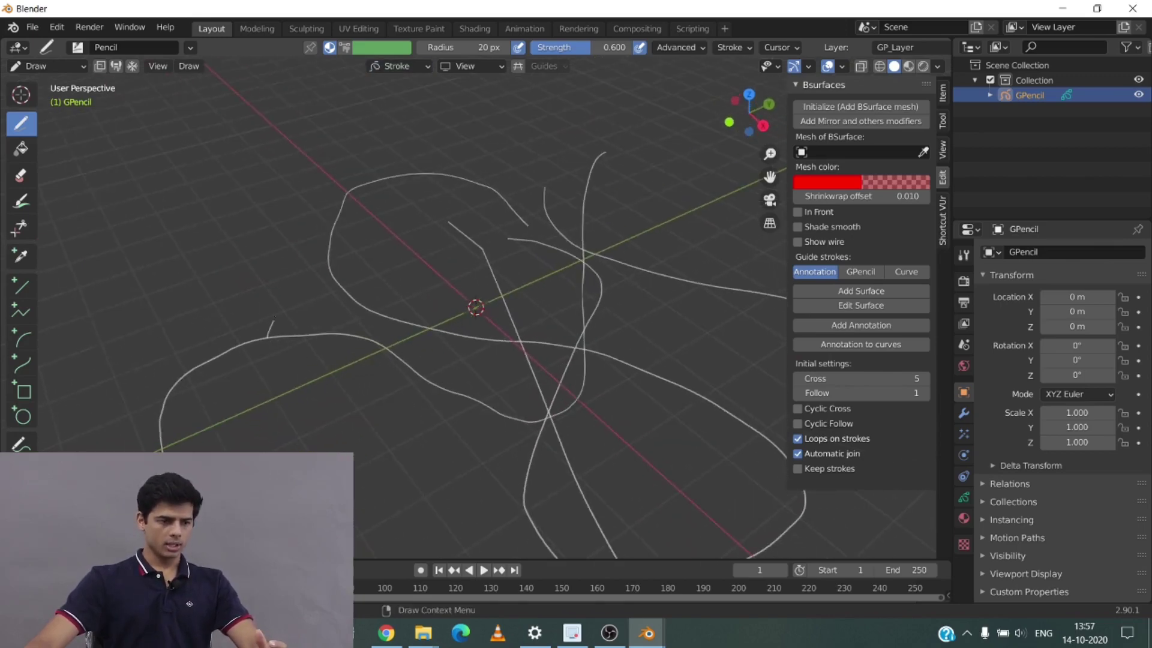
{"action": "mouse_move", "coordinate": [337, 253]}
{"action": "left_mouse_down"}
{"action": "mouse_move", "coordinate": [509, 261]}
{"action": "mouse_move", "coordinate": [585, 188]}
{"action": "left_mouse_up"}
{"action": "mouse_move", "coordinate": [501, 349]}
{"action": "middle_mouse_down"}
{"action": "mouse_move", "coordinate": [612, 291]}
{"action": "mouse_move", "coordinate": [534, 337]}
{"action": "mouse_move", "coordinate": [453, 340]}
{"action": "mouse_move", "coordinate": [432, 294]}
{"action": "mouse_move", "coordinate": [260, 303]}
{"action": "mouse_move", "coordinate": [304, 257]}
{"action": "mouse_move", "coordinate": [495, 353]}
{"action": "mouse_move", "coordinate": [468, 332]}
{"action": "middle_mouse_up"}
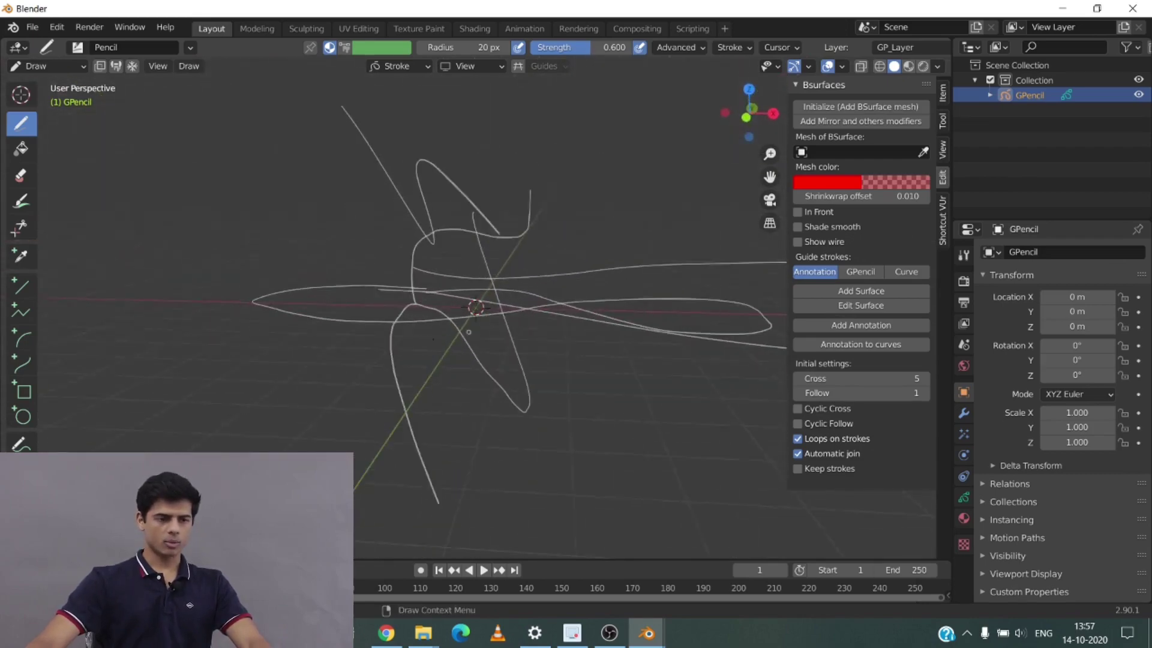
{"action": "mouse_move", "coordinate": [397, 347]}
{"action": "left_mouse_down"}
{"action": "mouse_move", "coordinate": [637, 443]}
{"action": "mouse_move", "coordinate": [687, 336]}
{"action": "left_mouse_up"}
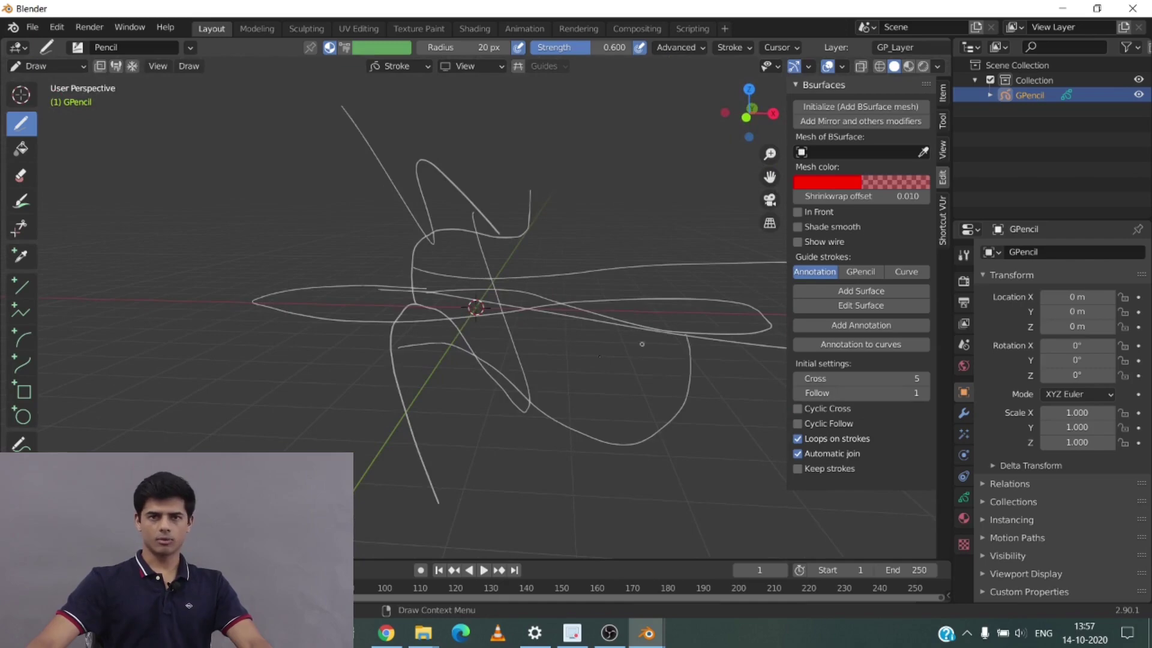
{"action": "scroll", "coordinate": [415, 348], "scroll_direction": "down", "scroll_amount": 2}
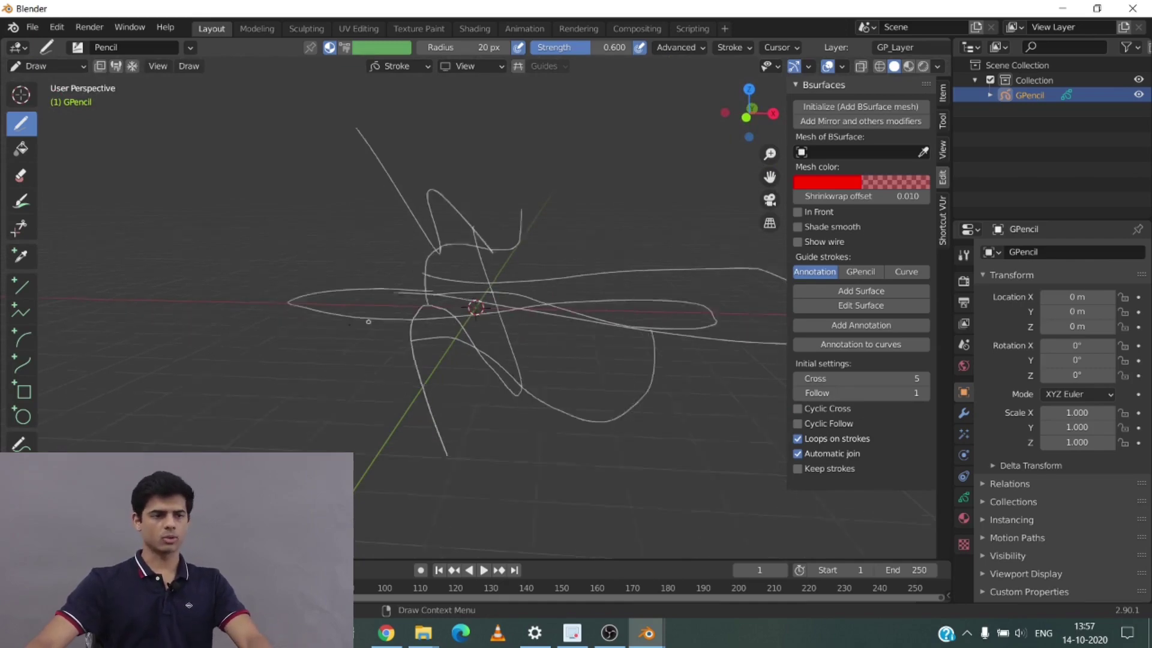
Return to Object Mode and delete the grease pencil object with all its test strokes.
{"action": "left_click", "coordinate": [56, 64]}
{"action": "left_click", "coordinate": [55, 84]}
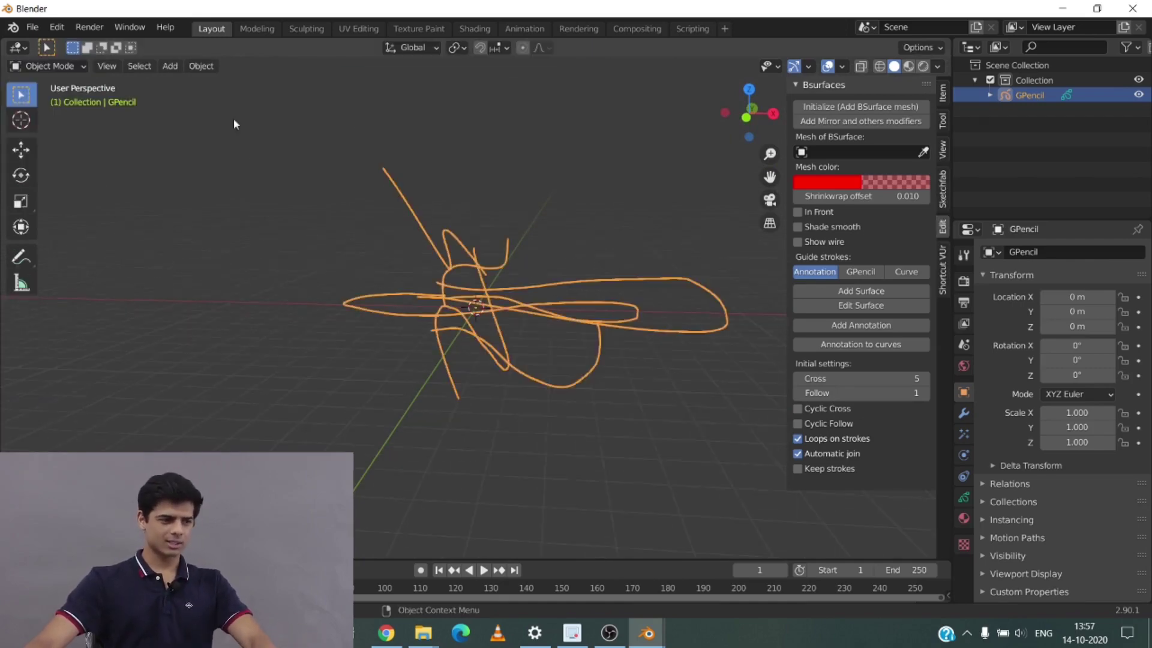
{"action": "key", "text": "x"}
{"action": "left_click", "coordinate": [442, 298]}
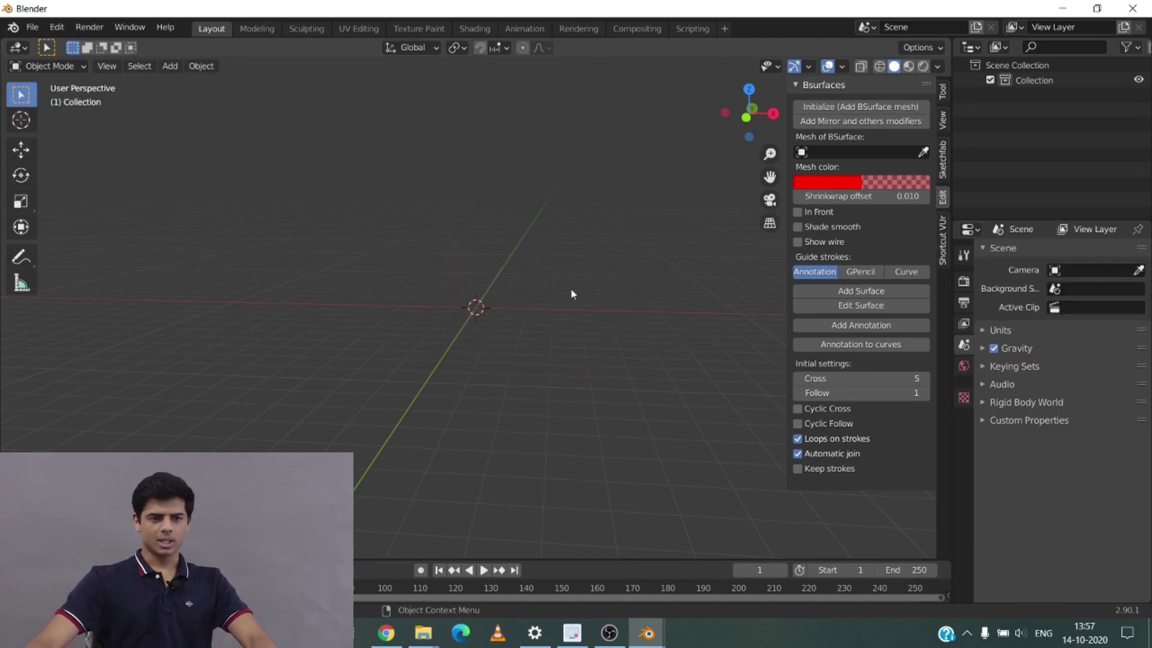
Add a new blank grease pencil object to the emptied scene and switch it to Draw mode.
{"action": "left_click", "coordinate": [48, 66]}
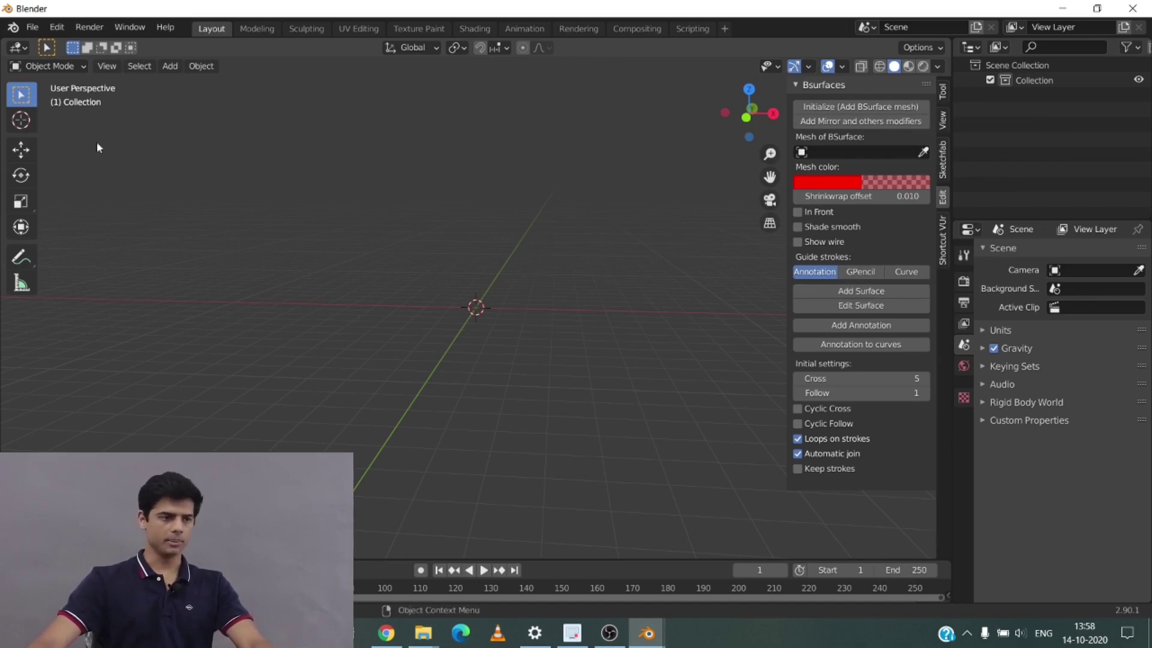
{"action": "left_click", "coordinate": [107, 66]}
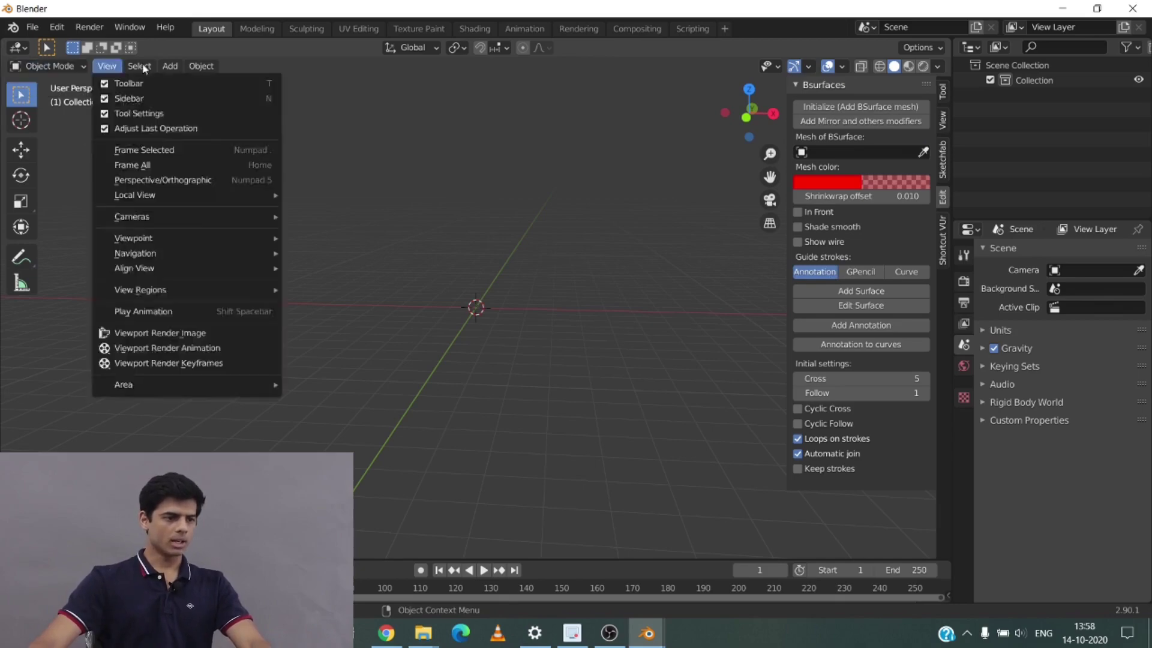
{"action": "mouse_move", "coordinate": [169, 66]}
{"action": "mouse_move", "coordinate": [205, 173]}
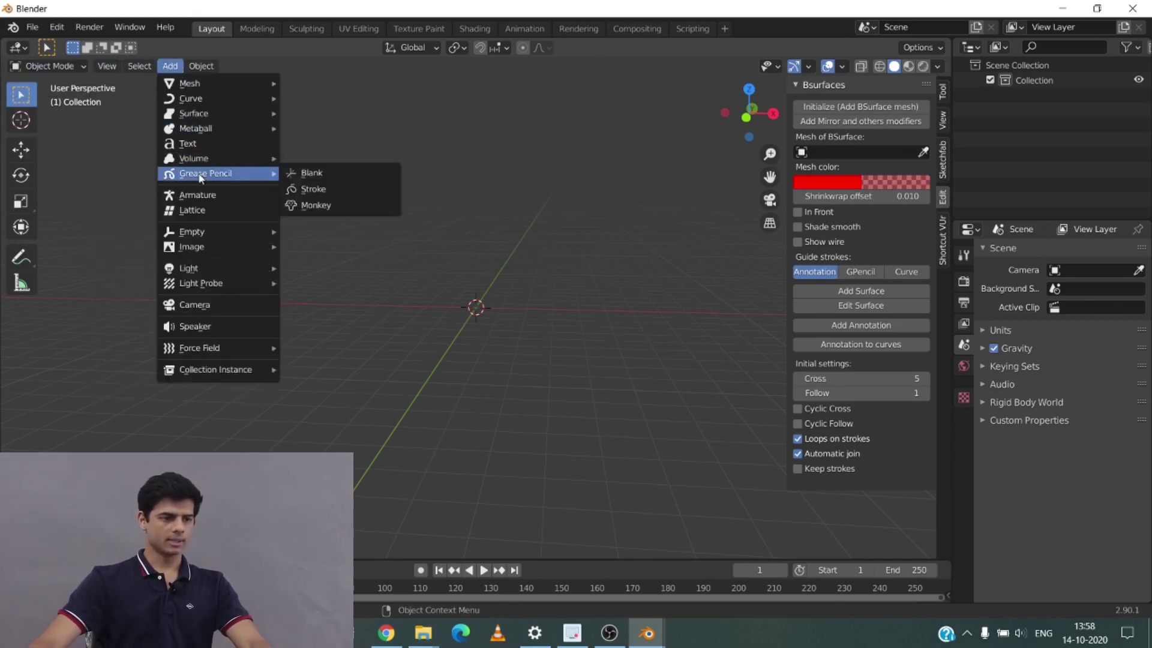
{"action": "left_click", "coordinate": [384, 173]}
{"action": "left_click", "coordinate": [35, 62]}
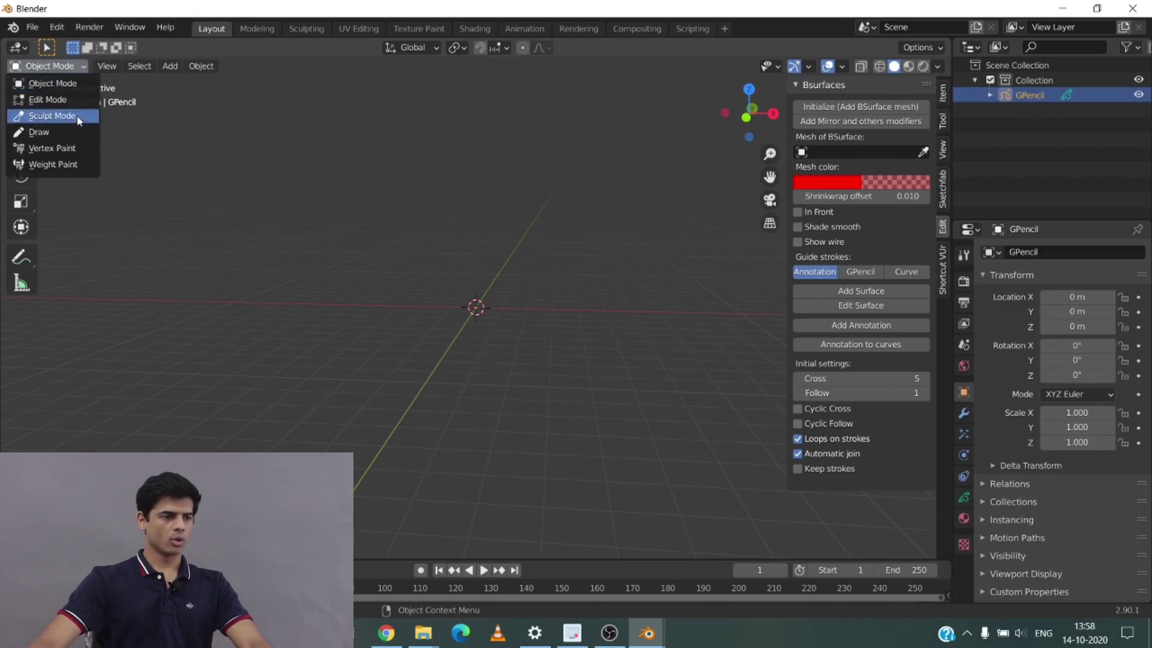
{"action": "left_click", "coordinate": [77, 115]}
In the top orthographic view, draw a wavy freehand stroke starting on the Y axis below the origin and rising past the X axis.
{"action": "left_click", "coordinate": [748, 89]}
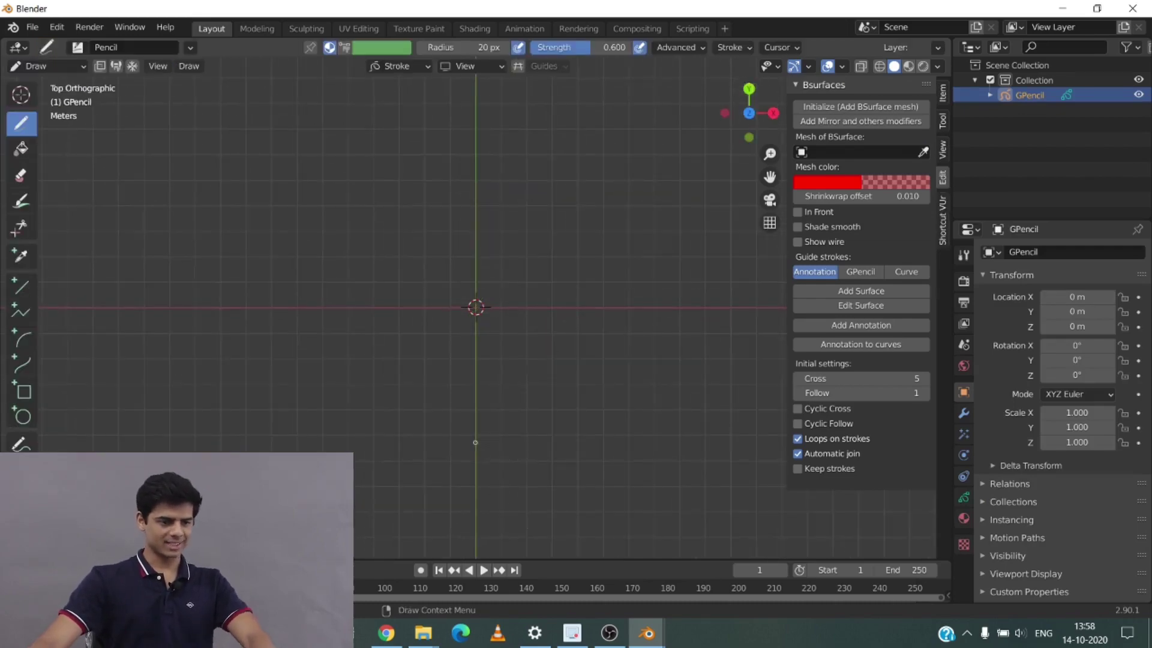
{"action": "mouse_move", "coordinate": [475, 443]}
{"action": "left_mouse_down"}
{"action": "mouse_move", "coordinate": [642, 477]}
{"action": "mouse_move", "coordinate": [781, 246]}
{"action": "left_mouse_up"}
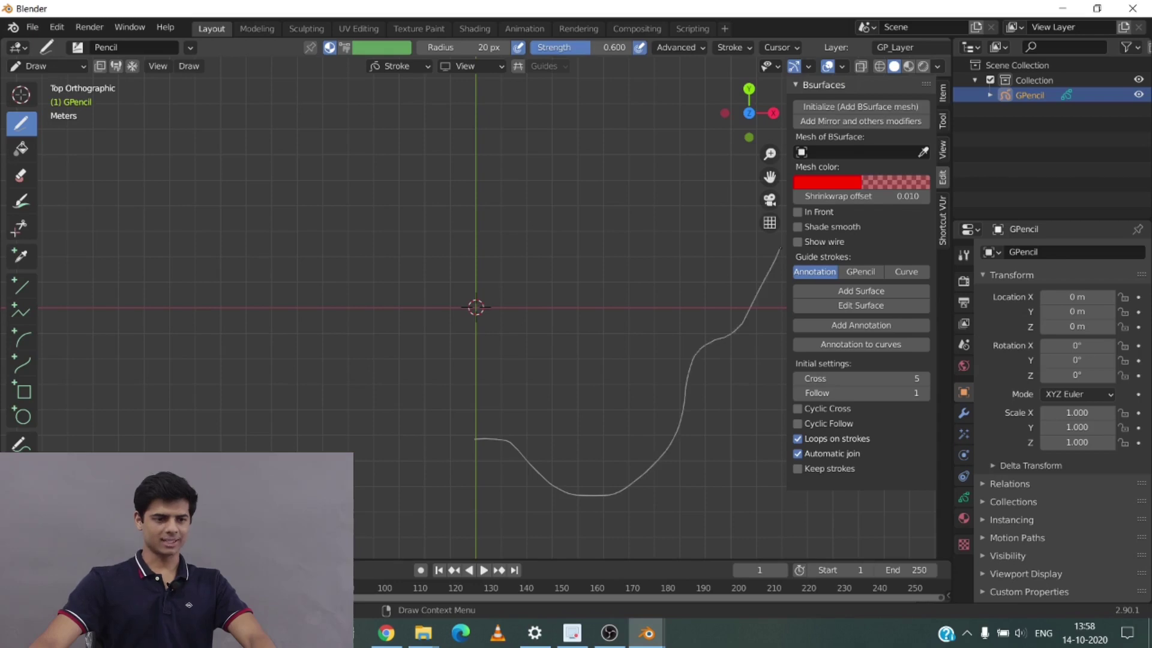
Draw a second wavy freehand stroke above the X axis in the top view, starting near the Y axis and rising away from it.
{"action": "left_click_drag", "start_coordinate": [489, 197], "coordinate": [633, 150]}
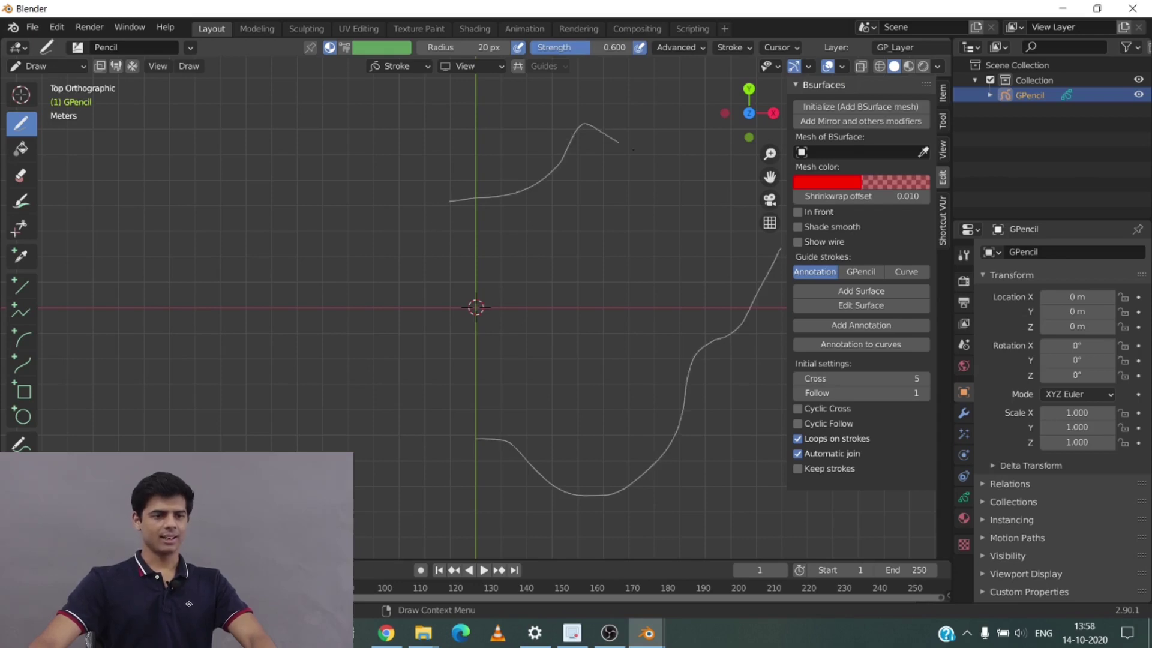
{"action": "scroll", "coordinate": [669, 242], "scroll_direction": "down", "scroll_amount": 2}
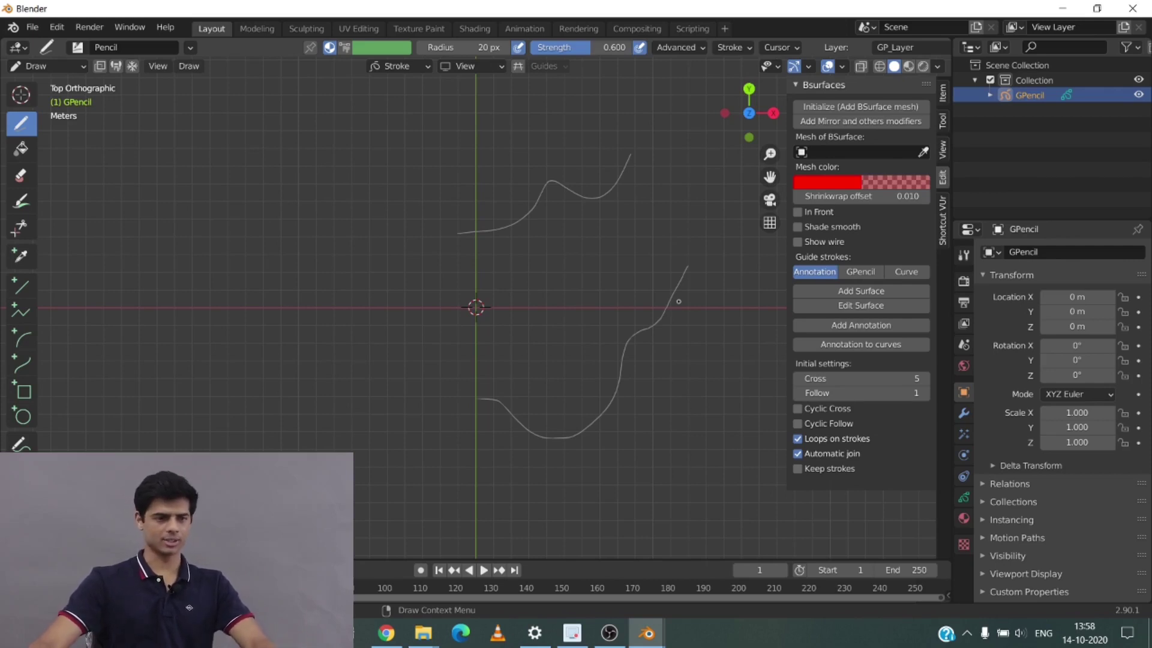
Initialize a BSurface mesh, pick the GPencil object as the guide strokes, and add a surface between the two wavy strokes.
{"action": "left_click", "coordinate": [891, 106]}
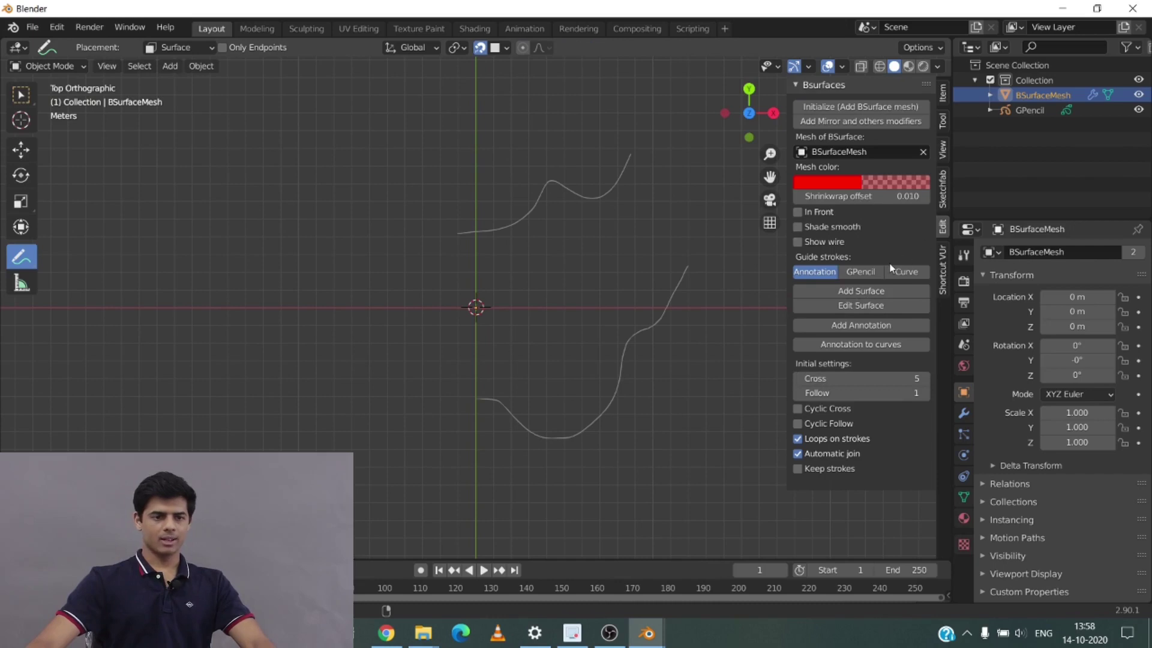
{"action": "left_click", "coordinate": [870, 271]}
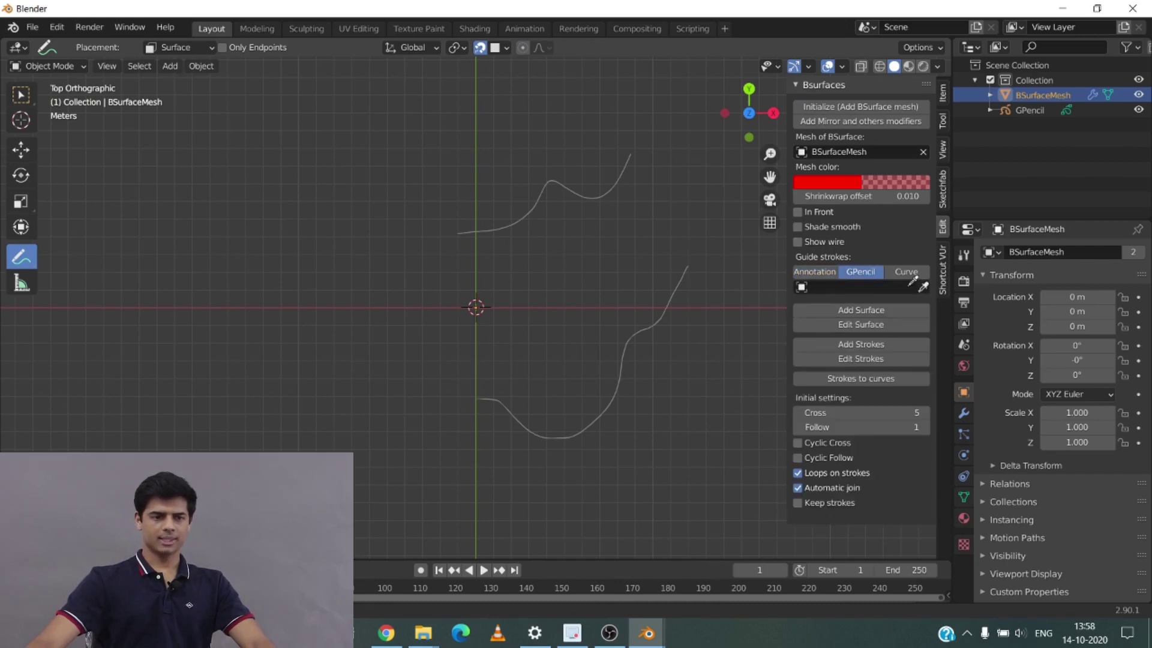
{"action": "left_click", "coordinate": [581, 188]}
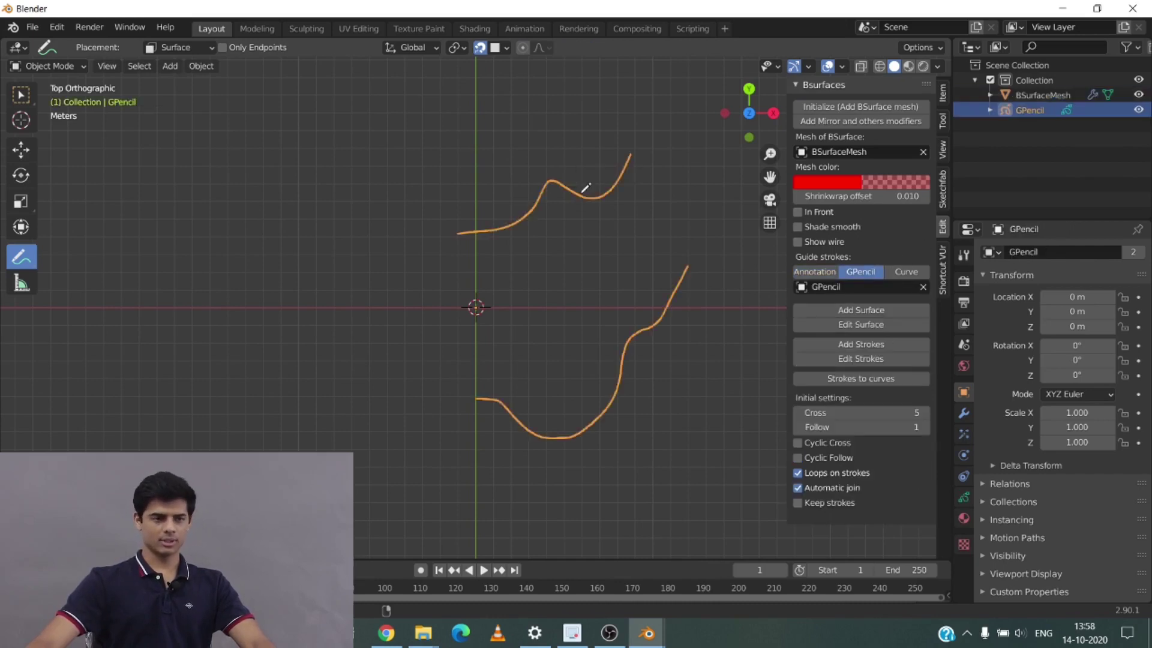
{"action": "left_click", "coordinate": [812, 311]}
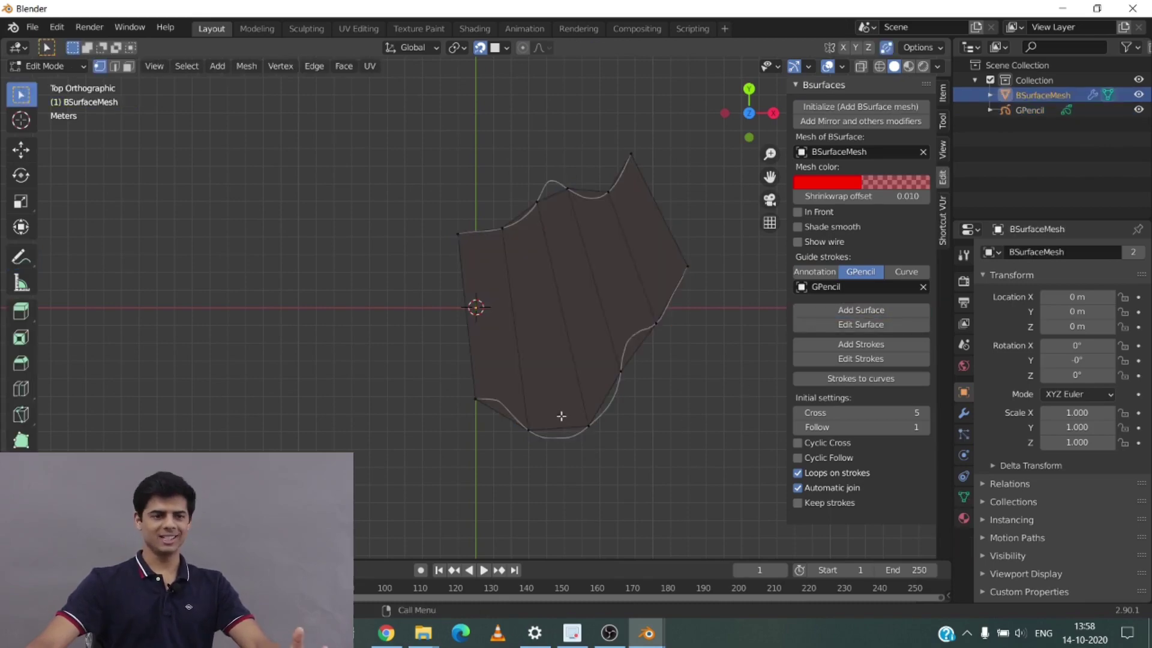
{"action": "middle_click_drag", "start_coordinate": [560, 416], "coordinate": [520, 353]}
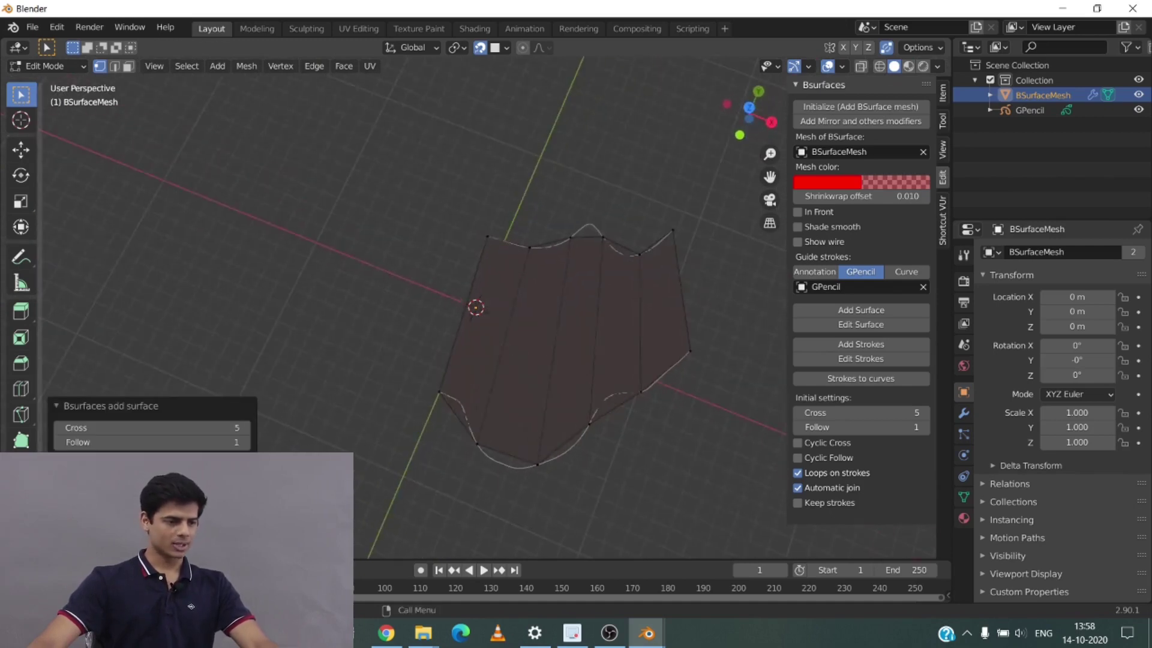
Refine the added surface by setting Cross to 8 and Follow to 3.
{"action": "left_click", "coordinate": [243, 427]}
{"action": "left_click", "coordinate": [244, 428]}
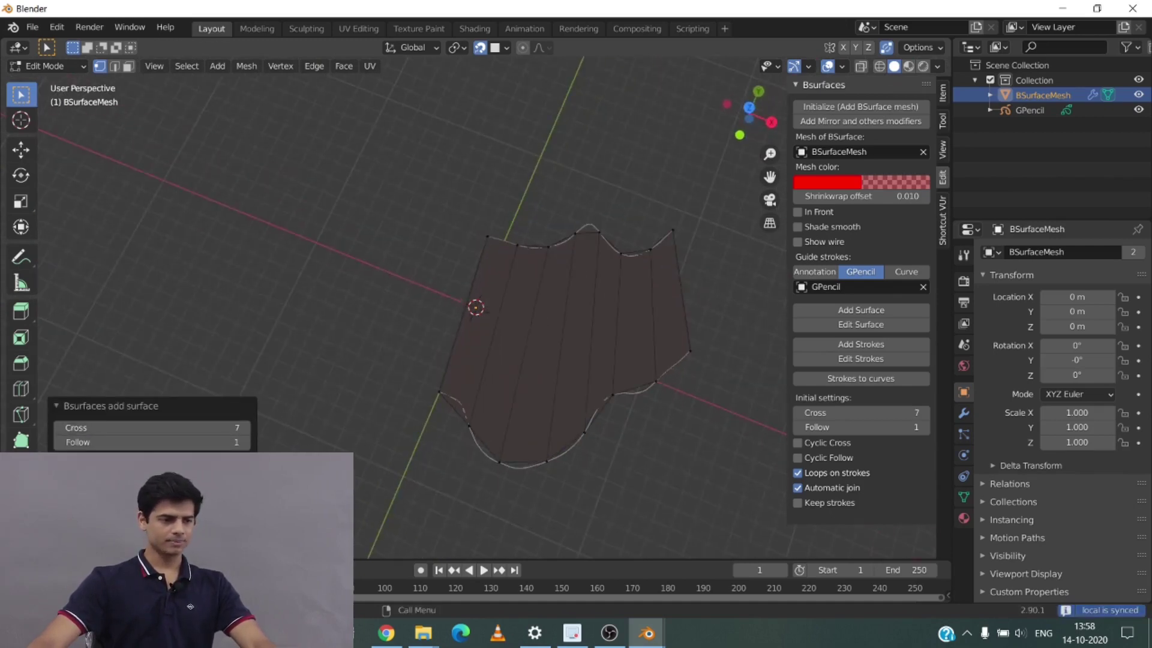
{"action": "left_click", "coordinate": [242, 448]}
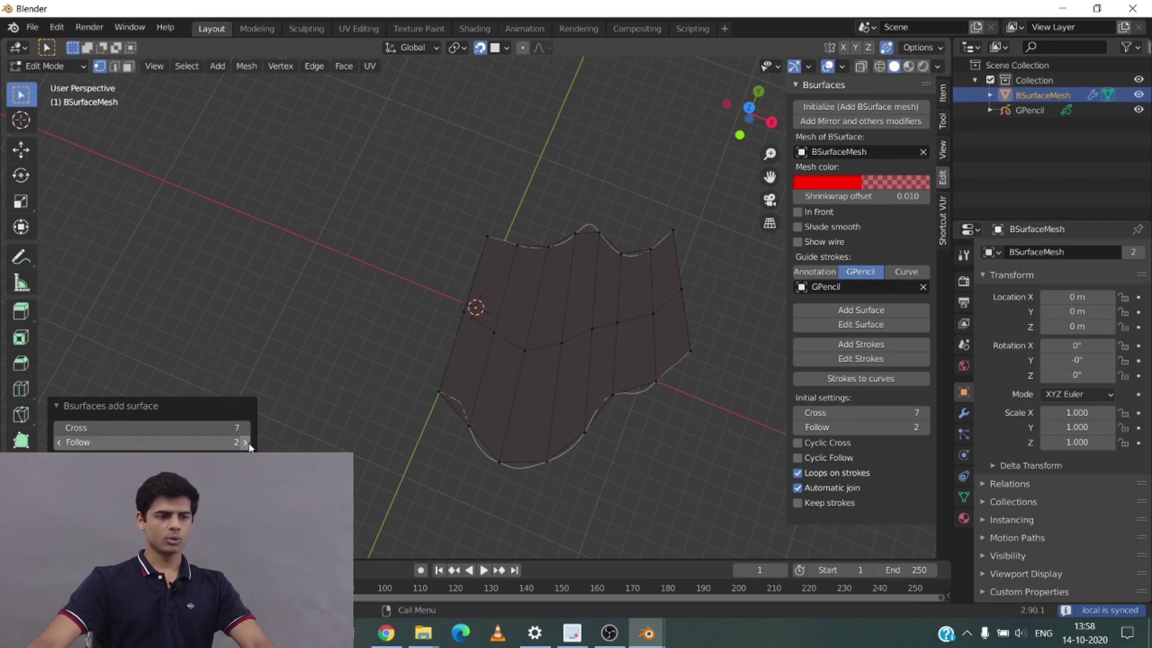
{"action": "left_click", "coordinate": [245, 443]}
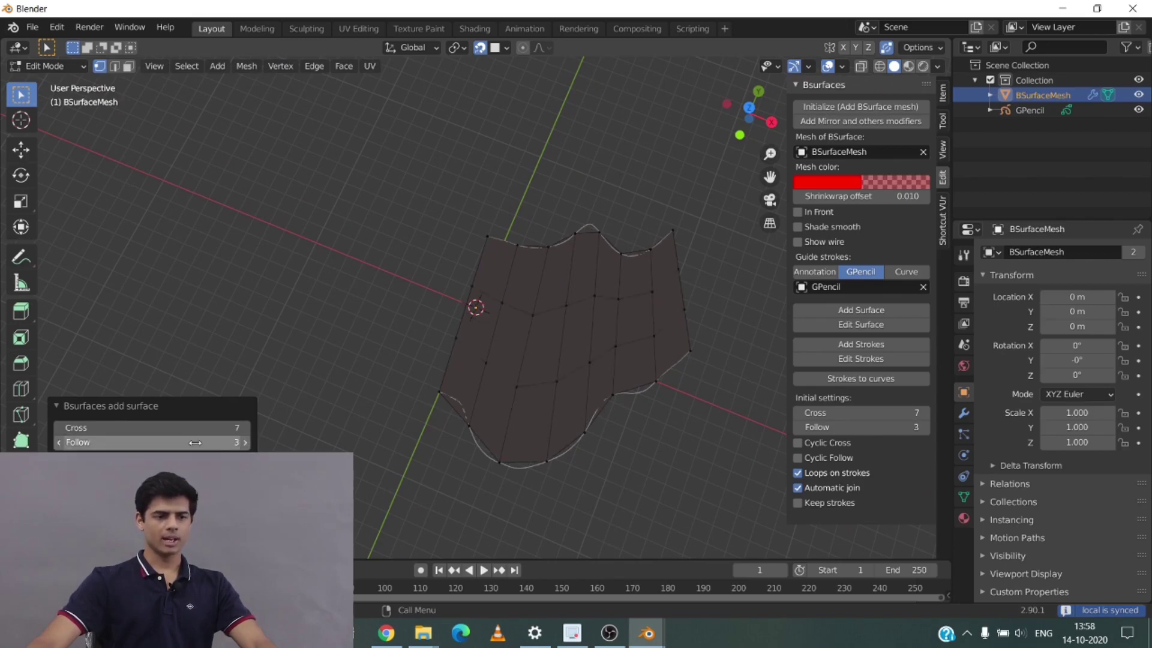
{"action": "left_click", "coordinate": [246, 428]}
{"action": "middle_click_drag", "start_coordinate": [489, 393], "coordinate": [564, 372]}
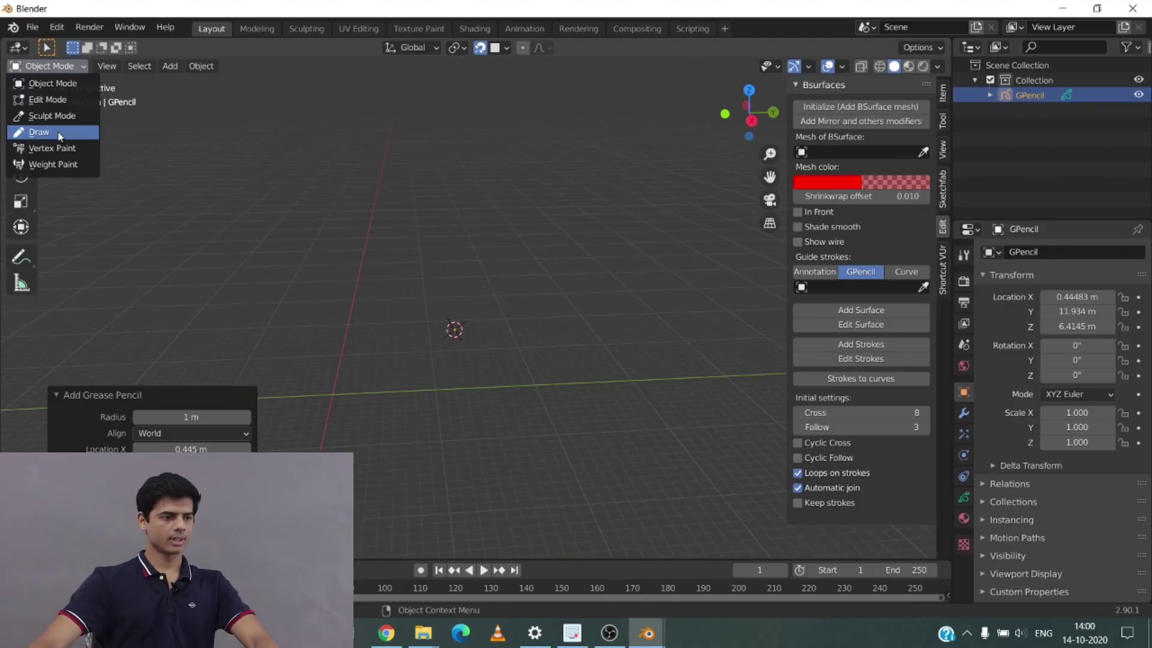
Switch the new grease pencil object to Draw mode and draw a rough freehand circle with 3D Cursor stroke placement.
{"action": "left_click", "coordinate": [54, 126]}
{"action": "mouse_move", "coordinate": [70, 131]}
{"action": "middle_mouse_down"}
{"action": "mouse_move", "coordinate": [380, 324]}
{"action": "mouse_move", "coordinate": [433, 279]}
{"action": "mouse_move", "coordinate": [489, 288]}
{"action": "mouse_move", "coordinate": [412, 328]}
{"action": "mouse_move", "coordinate": [422, 327]}
{"action": "middle_mouse_up"}
{"action": "left_click_drag", "start_coordinate": [515, 326], "coordinate": [515, 326]}
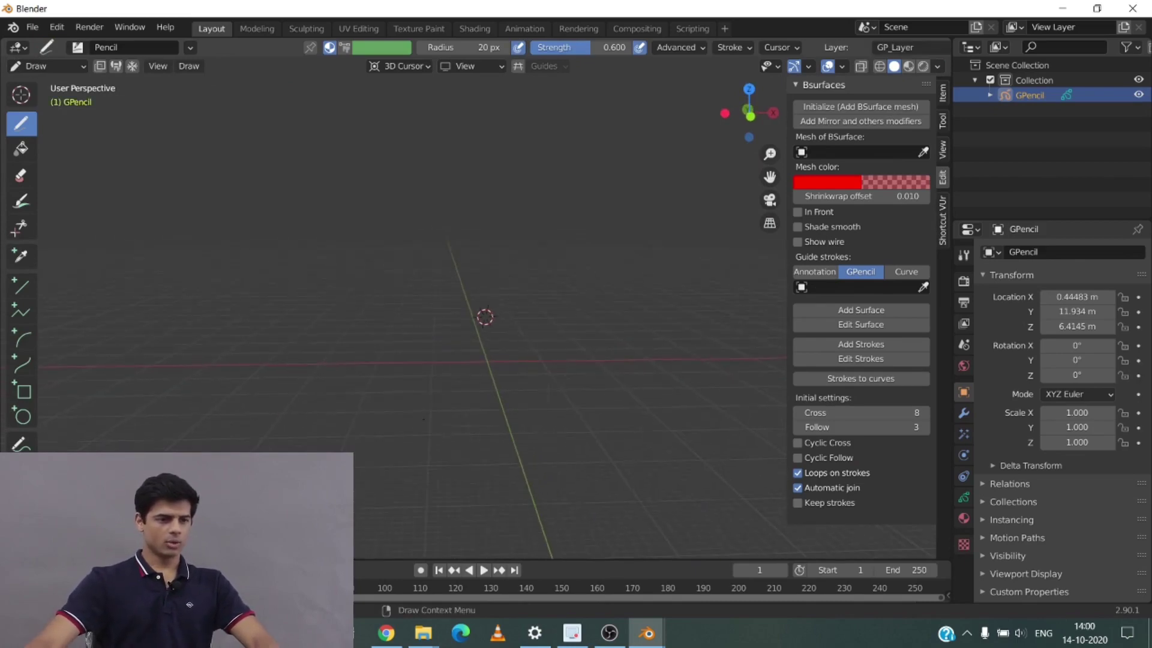
{"action": "mouse_move", "coordinate": [431, 329]}
{"action": "middle_mouse_down"}
{"action": "mouse_move", "coordinate": [506, 384]}
{"action": "mouse_move", "coordinate": [510, 360]}
{"action": "mouse_move", "coordinate": [516, 372]}
{"action": "mouse_move", "coordinate": [450, 368]}
{"action": "mouse_move", "coordinate": [386, 336]}
{"action": "mouse_move", "coordinate": [333, 378]}
{"action": "middle_mouse_up"}
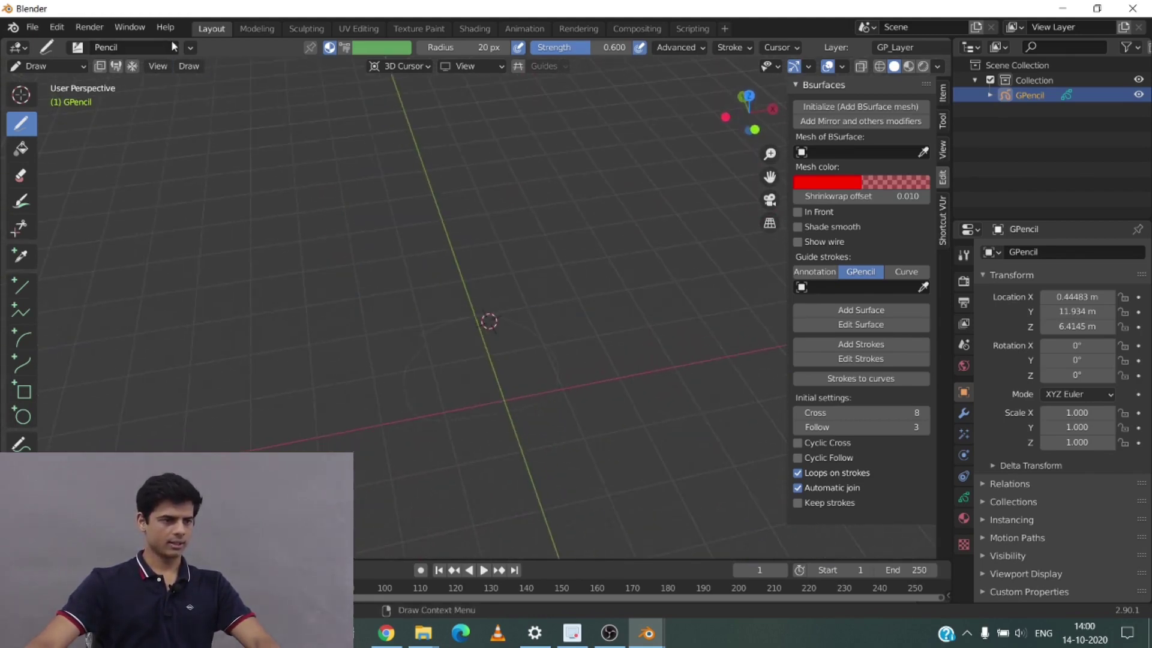
{"action": "left_click", "coordinate": [166, 68]}
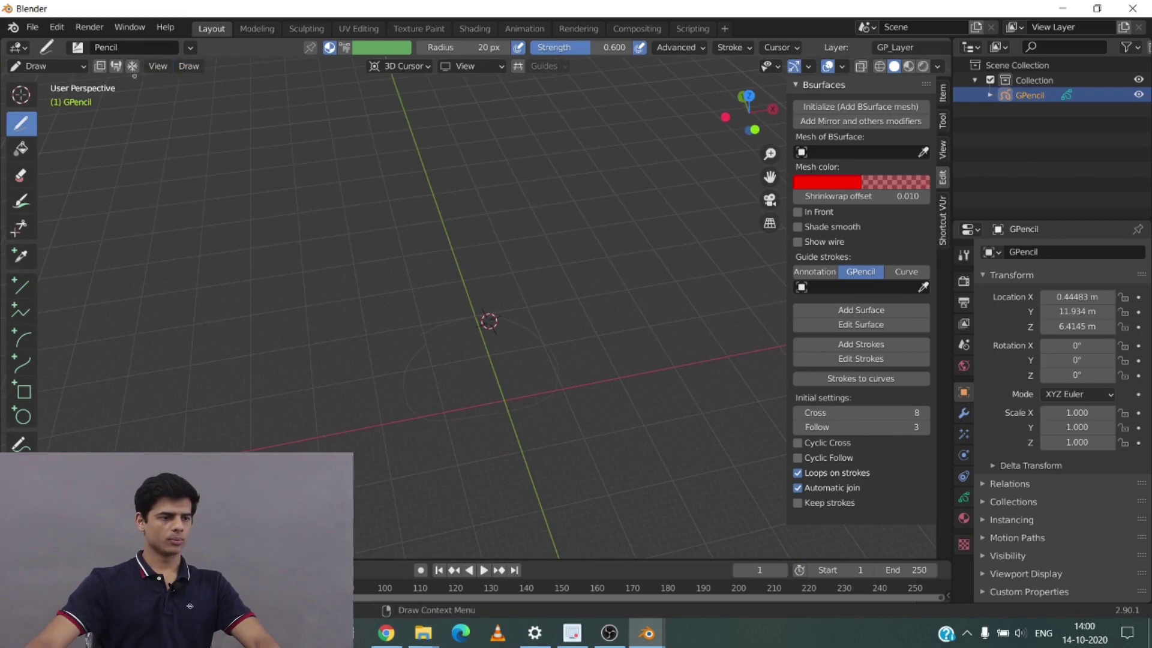
{"action": "left_click", "coordinate": [429, 63]}
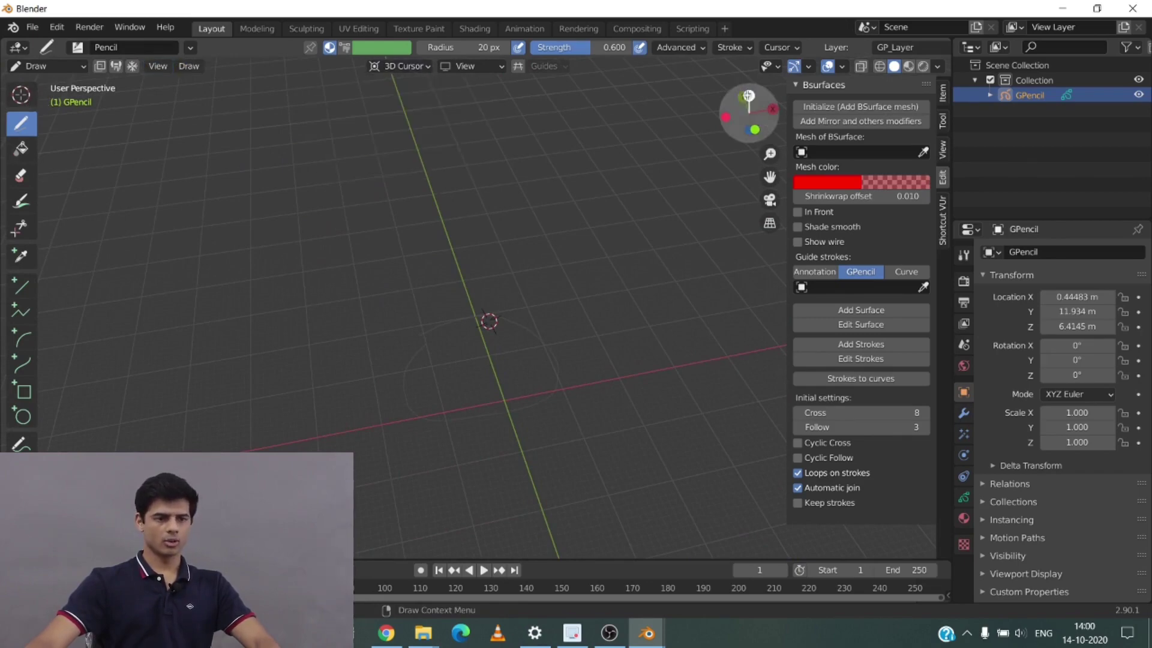
Use the Cursor tool to move the 3D cursor along the Y direction, well away from the drawn circle.
{"action": "left_click", "coordinate": [747, 95]}
{"action": "left_click", "coordinate": [21, 94]}
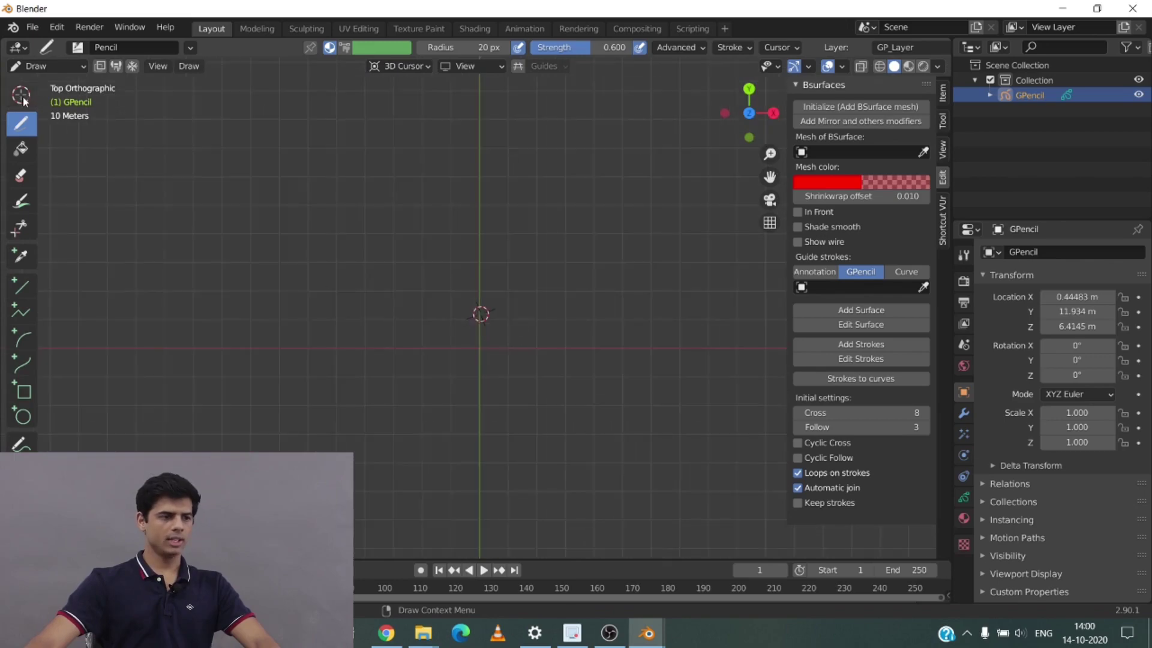
{"action": "middle_click_drag", "start_coordinate": [469, 396], "coordinate": [501, 314]}
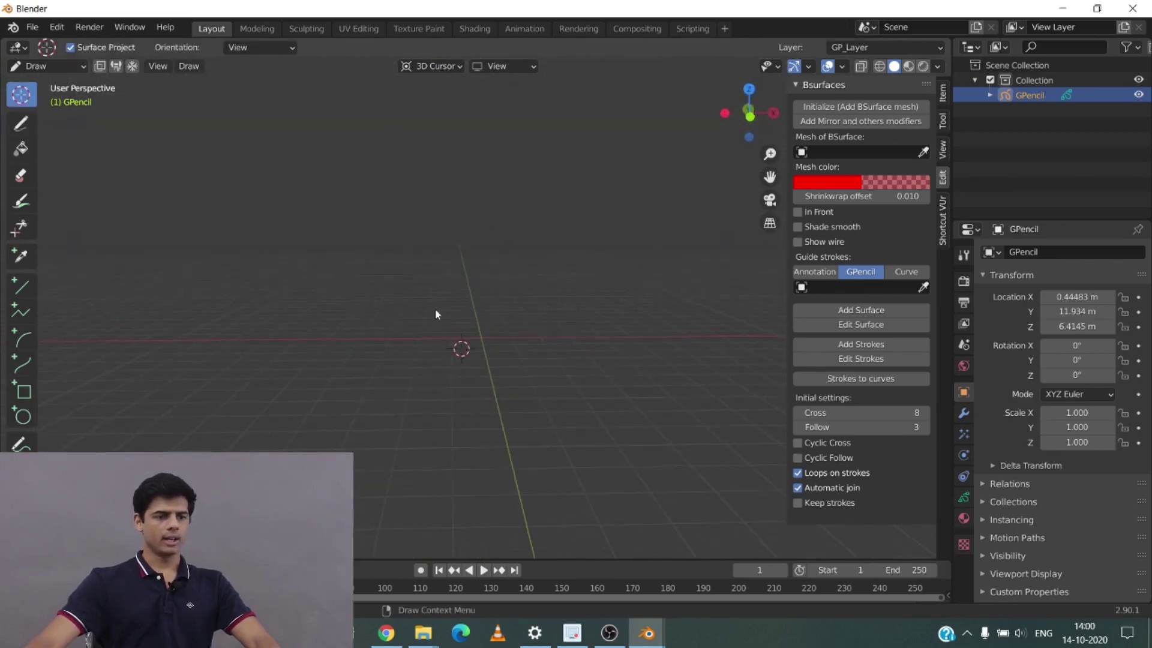
{"action": "mouse_move", "coordinate": [404, 322]}
{"action": "left_mouse_down"}
{"action": "mouse_move", "coordinate": [499, 313]}
{"action": "mouse_move", "coordinate": [472, 416]}
{"action": "left_mouse_up"}
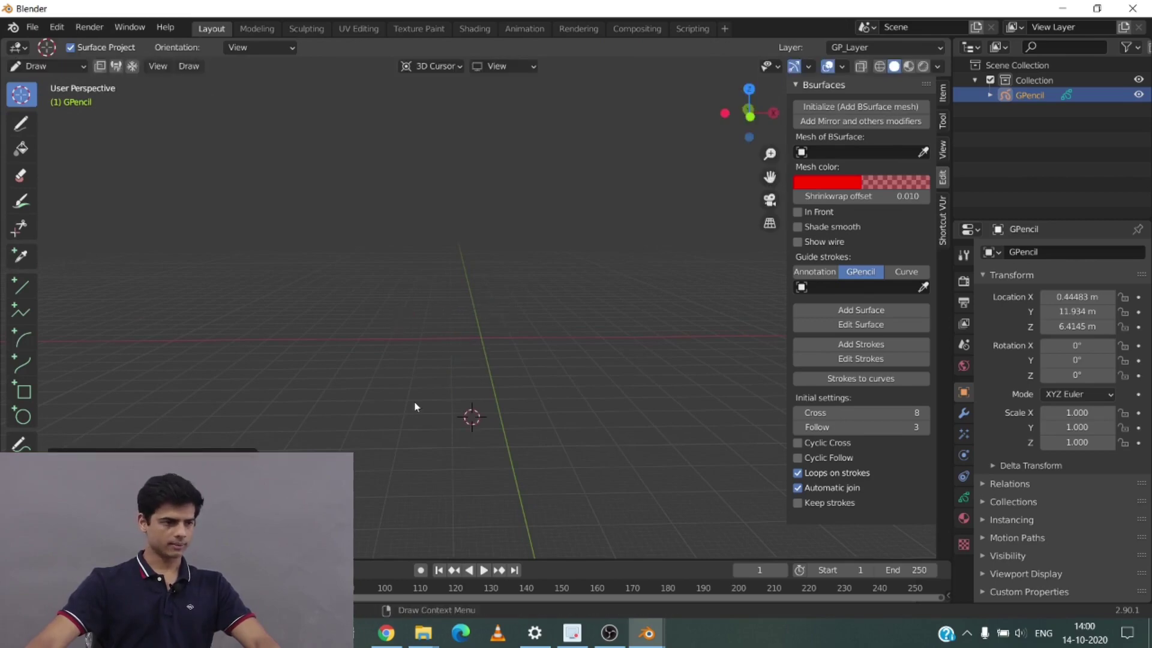
Draw a second, larger freehand open circle around the relocated 3D cursor with the Draw tool.
{"action": "left_click", "coordinate": [21, 123]}
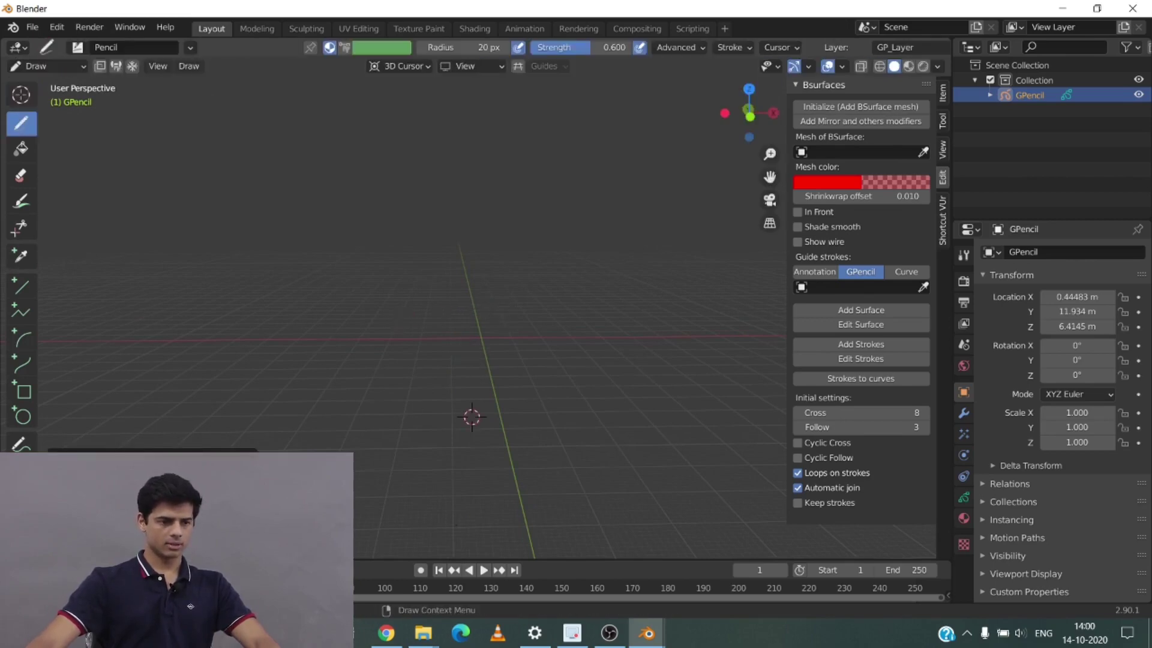
{"action": "middle_click_drag", "start_coordinate": [421, 415], "coordinate": [569, 456]}
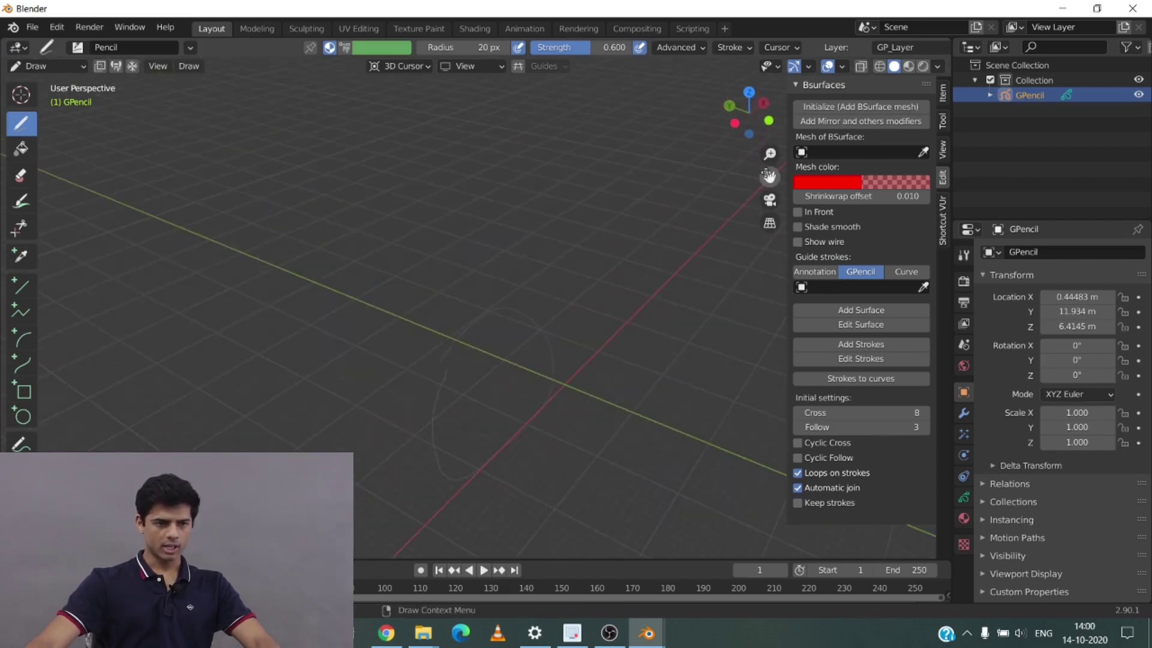
{"action": "left_click_drag", "start_coordinate": [768, 175], "coordinate": [487, 484]}
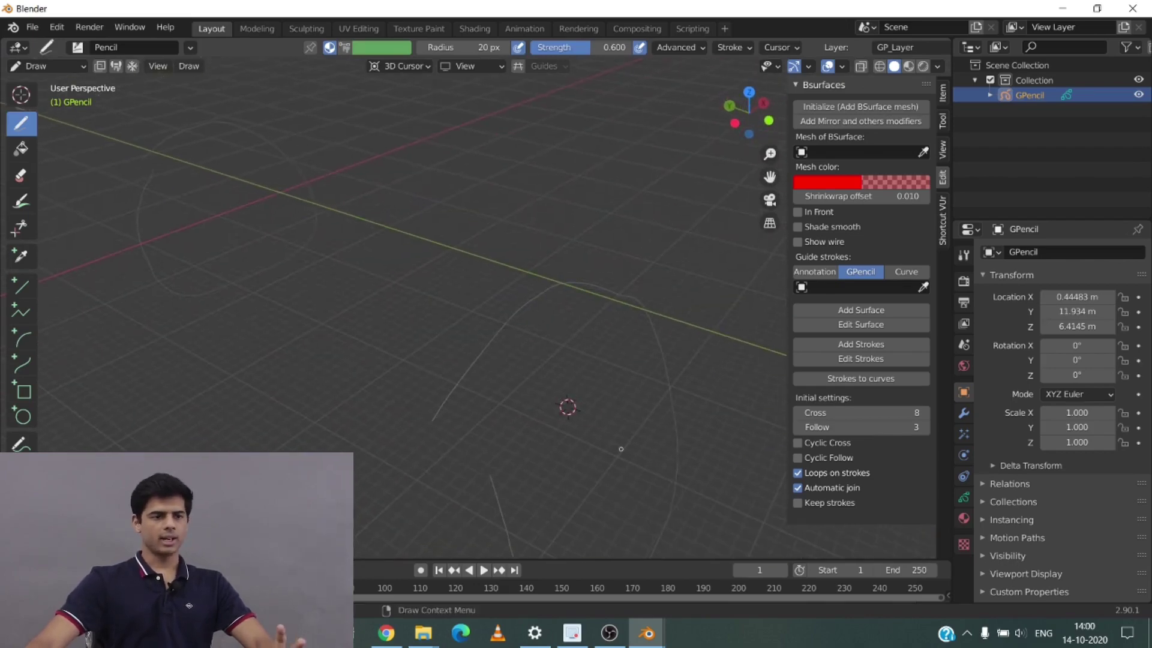
Try to add a surface from the two circles, and assign the GPencil object as the guide strokes source.
{"action": "left_click", "coordinate": [856, 310]}
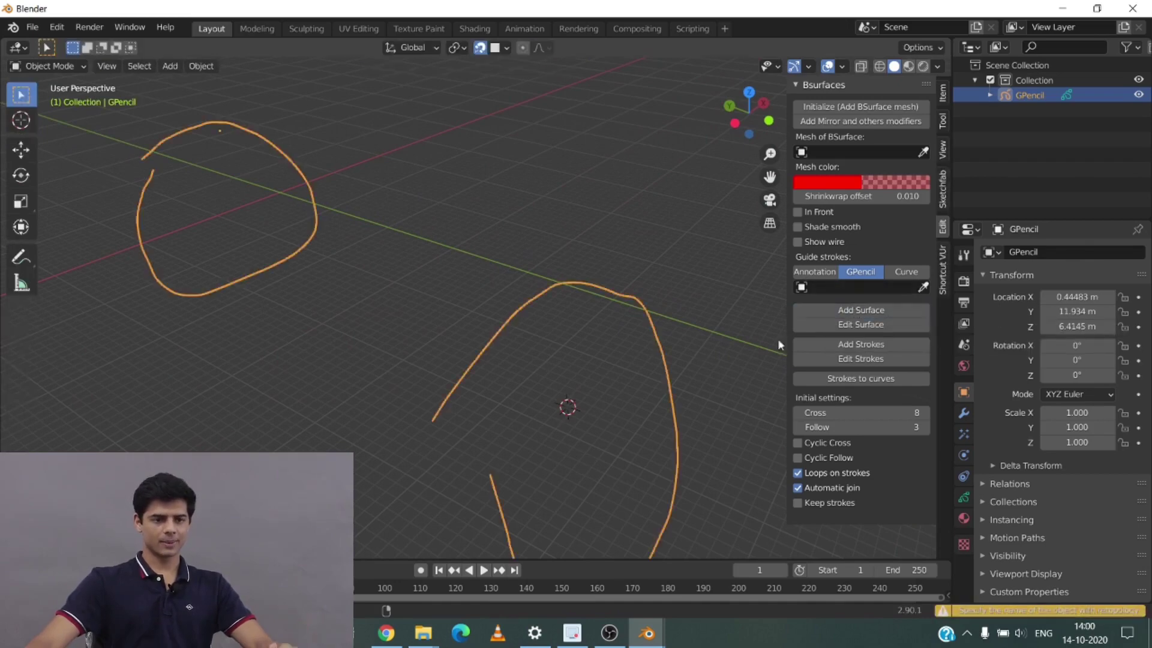
{"action": "mouse_move", "coordinate": [616, 335]}
{"action": "middle_mouse_down"}
{"action": "mouse_move", "coordinate": [592, 321]}
{"action": "mouse_move", "coordinate": [660, 294]}
{"action": "middle_mouse_up"}
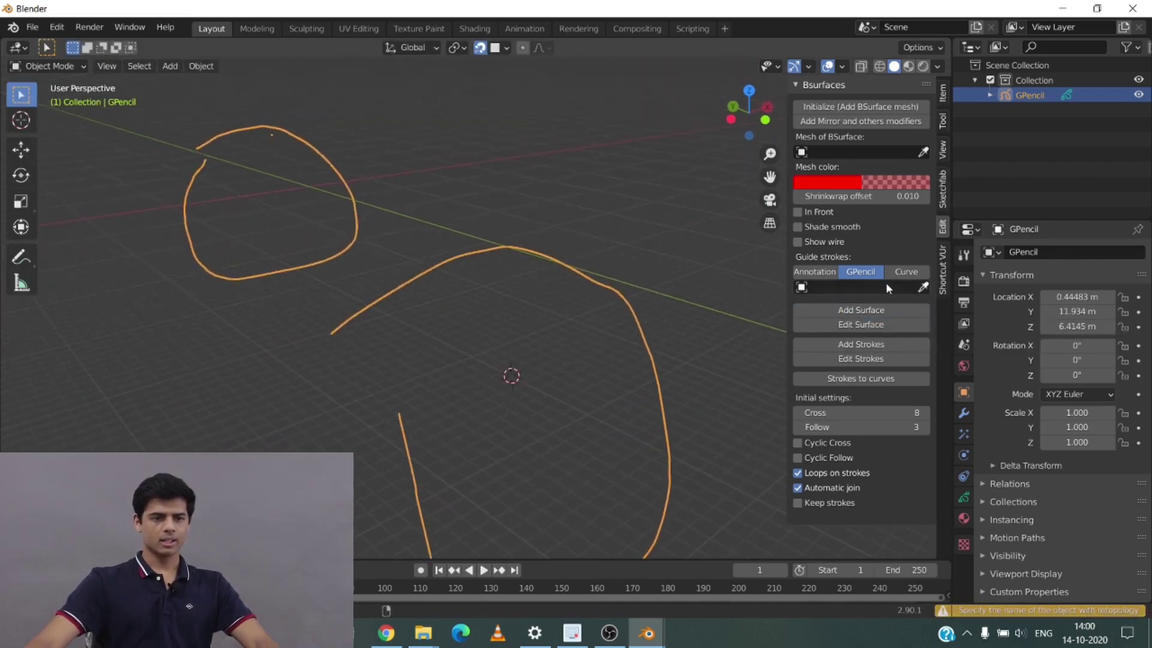
{"action": "left_click", "coordinate": [924, 288]}
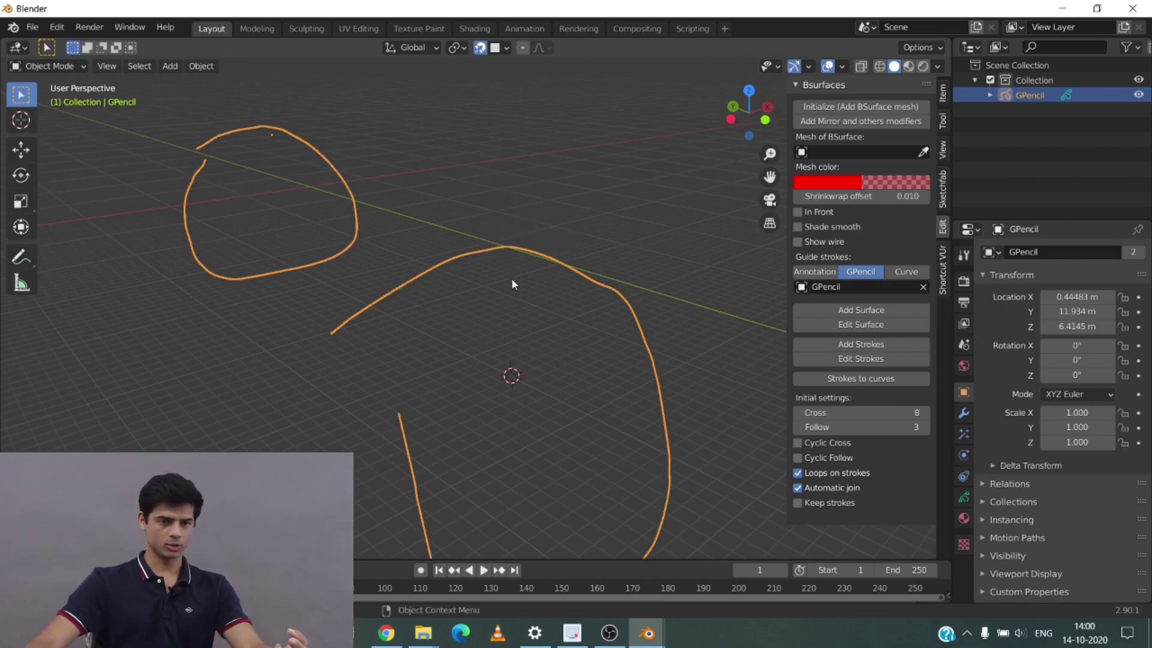
{"action": "mouse_move", "coordinate": [541, 298]}
{"action": "middle_mouse_down"}
{"action": "mouse_move", "coordinate": [596, 399]}
{"action": "mouse_move", "coordinate": [540, 312]}
{"action": "middle_mouse_up"}
Initialize a new BSurface mesh and add a tube-like surface between the two circular grease pencil strokes.
{"action": "left_click", "coordinate": [879, 314]}
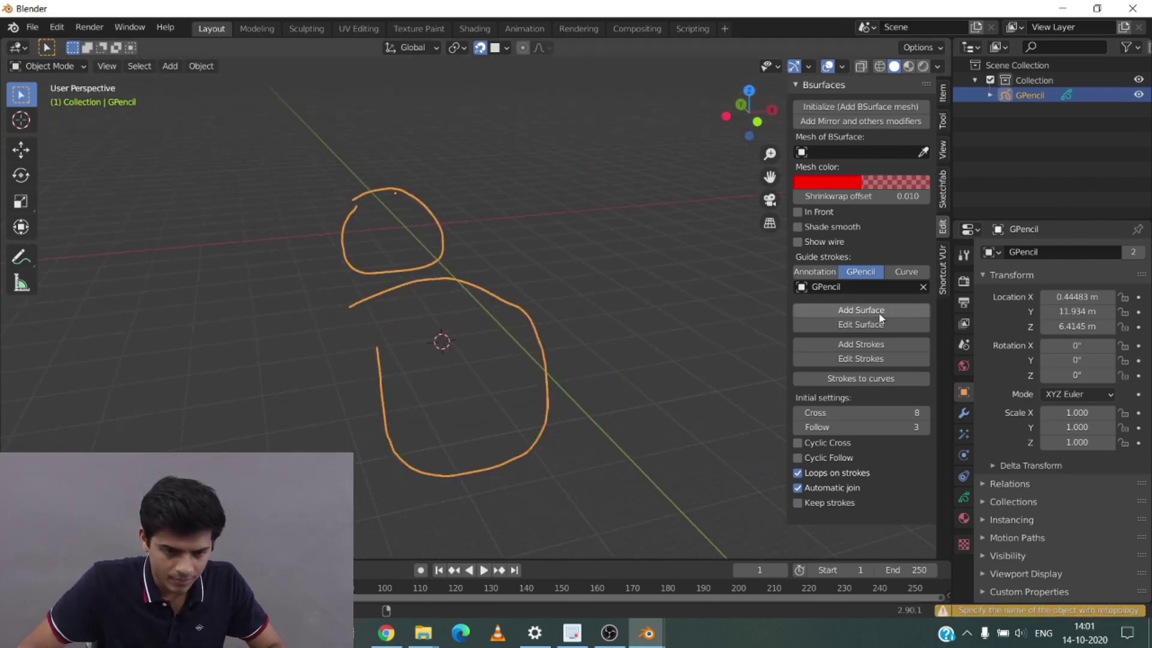
{"action": "left_click", "coordinate": [881, 107]}
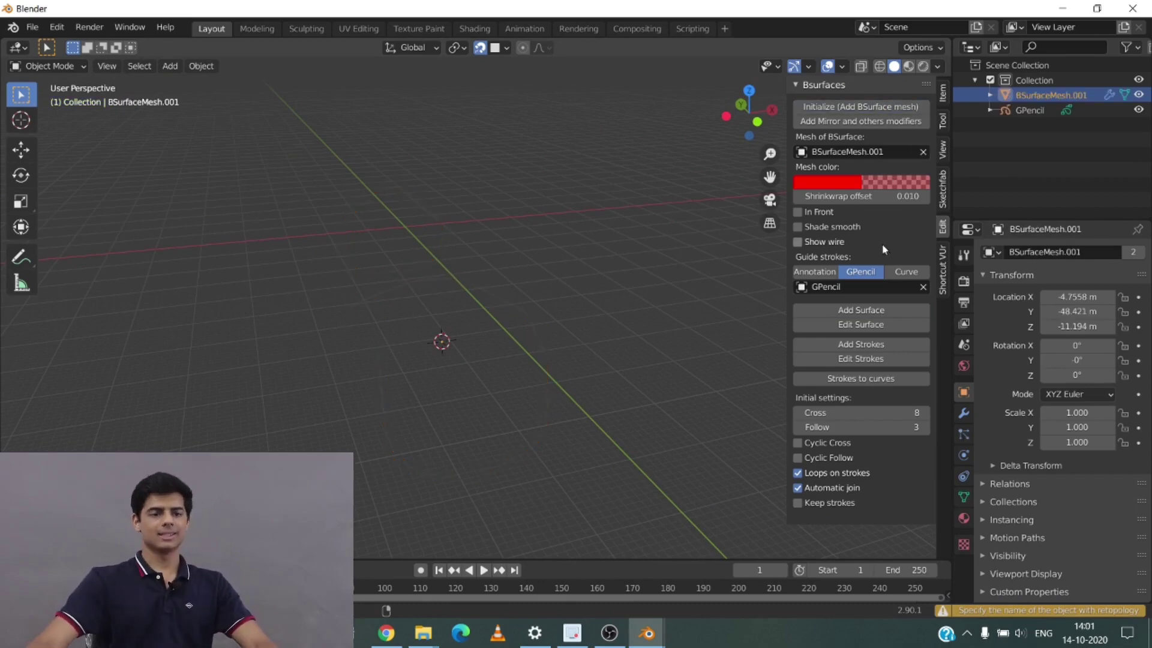
{"action": "left_click", "coordinate": [1019, 110]}
{"action": "left_click", "coordinate": [861, 310]}
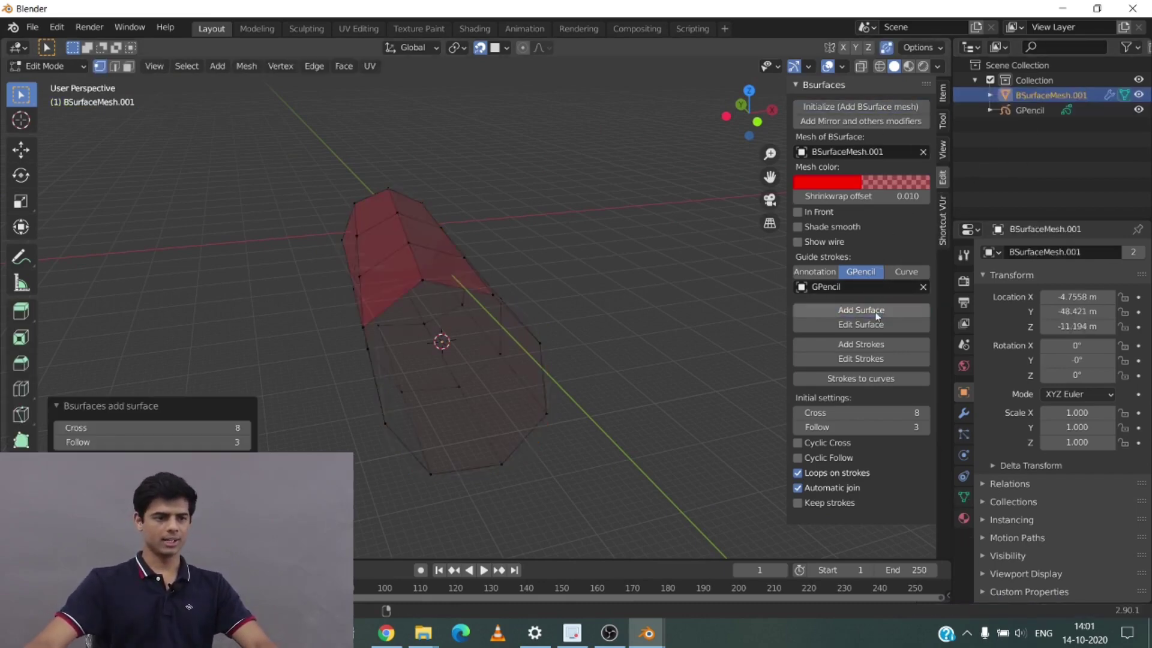
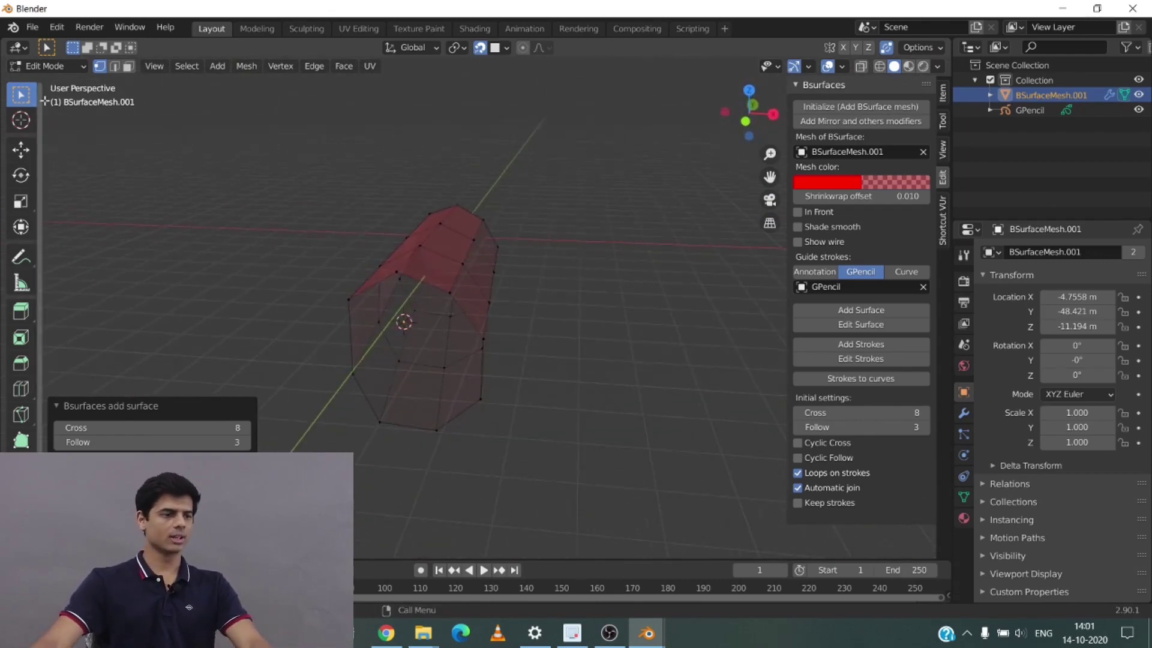
Return to Object Mode and delete the tube surface mesh together with the grease pencil object.
{"action": "left_click", "coordinate": [65, 68]}
{"action": "left_click", "coordinate": [72, 83]}
{"action": "scroll", "coordinate": [391, 196], "scroll_direction": "down", "scroll_amount": 2}
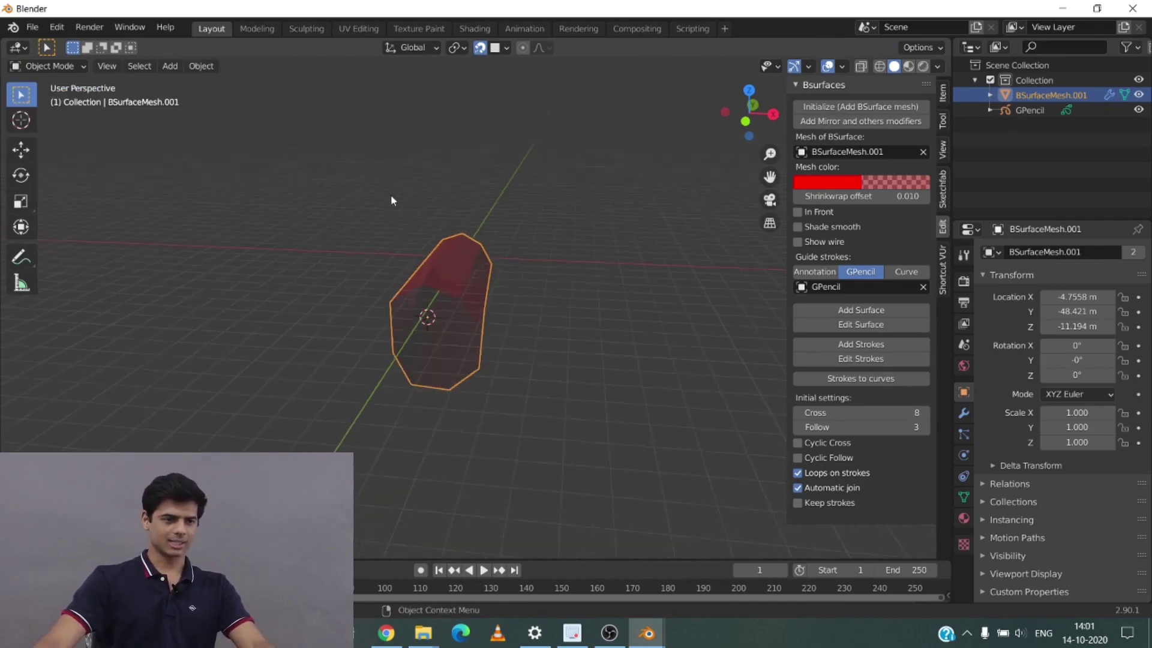
{"action": "middle_click_drag", "start_coordinate": [471, 214], "coordinate": [467, 246]}
{"action": "key", "text": "x"}
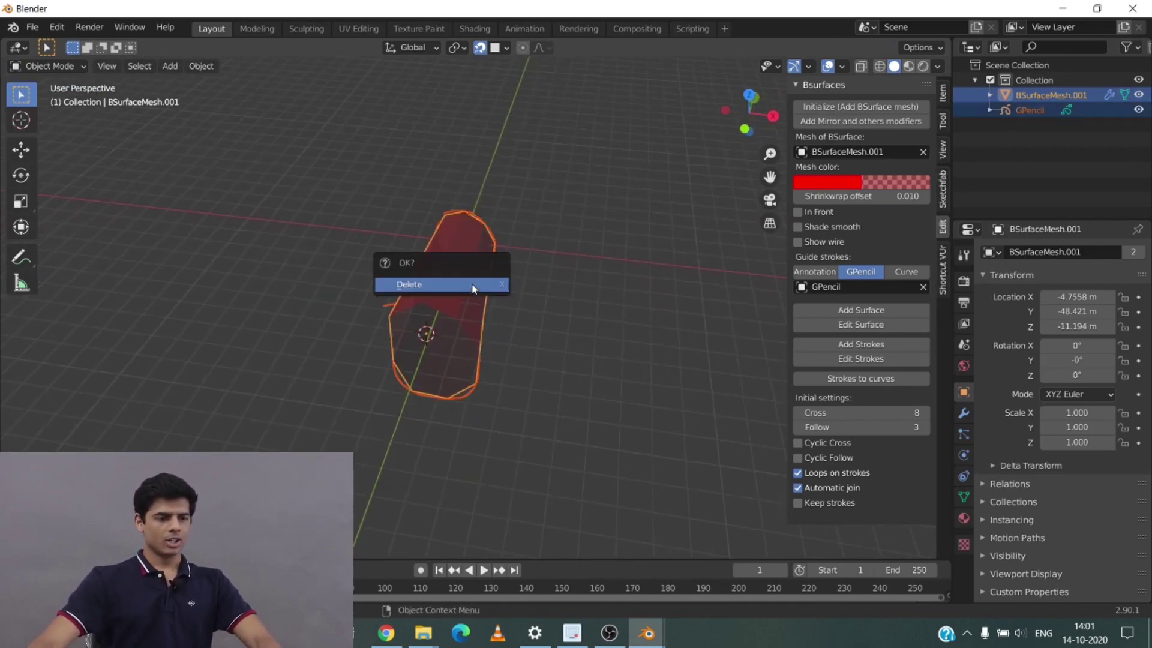
{"action": "left_click", "coordinate": [492, 285]}
{"action": "middle_click_drag", "start_coordinate": [494, 291], "coordinate": [554, 377]}
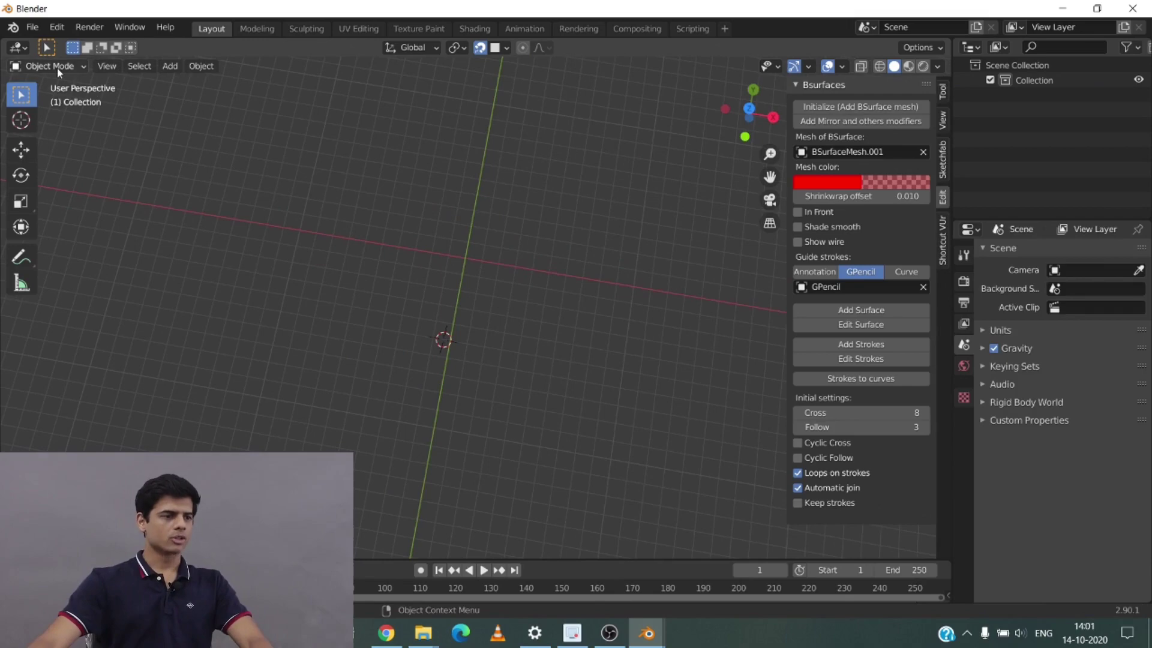
Add a blank grease pencil object to the emptied scene and switch it to Draw mode in the top view.
{"action": "left_click", "coordinate": [199, 66]}
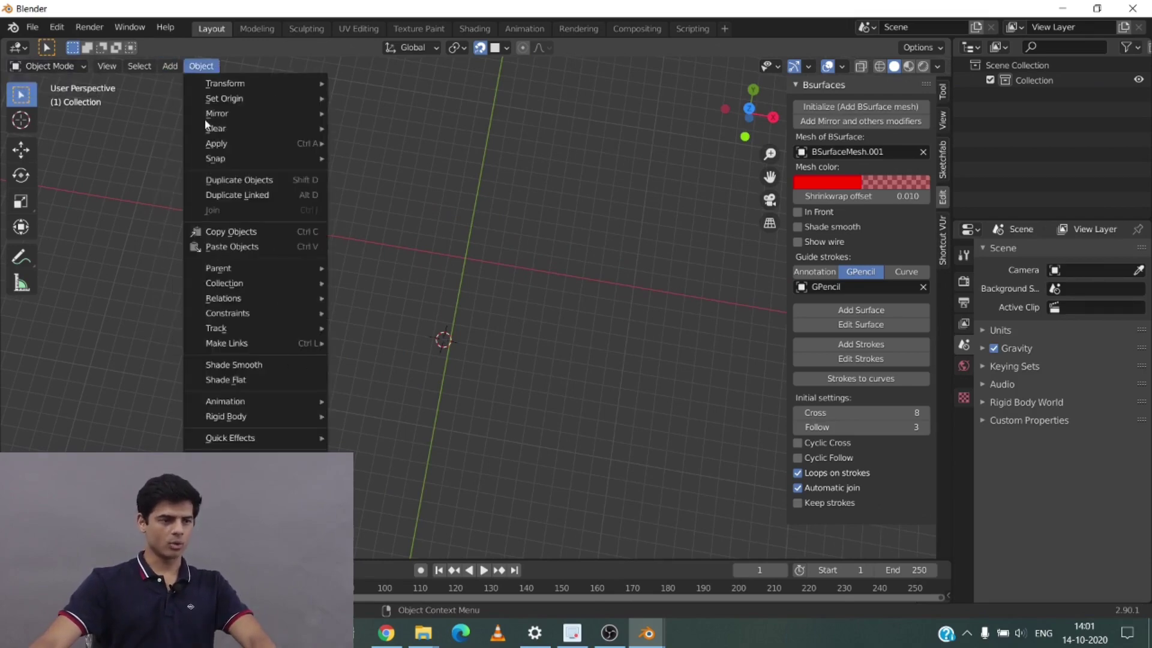
{"action": "mouse_move", "coordinate": [174, 67]}
{"action": "mouse_move", "coordinate": [237, 174]}
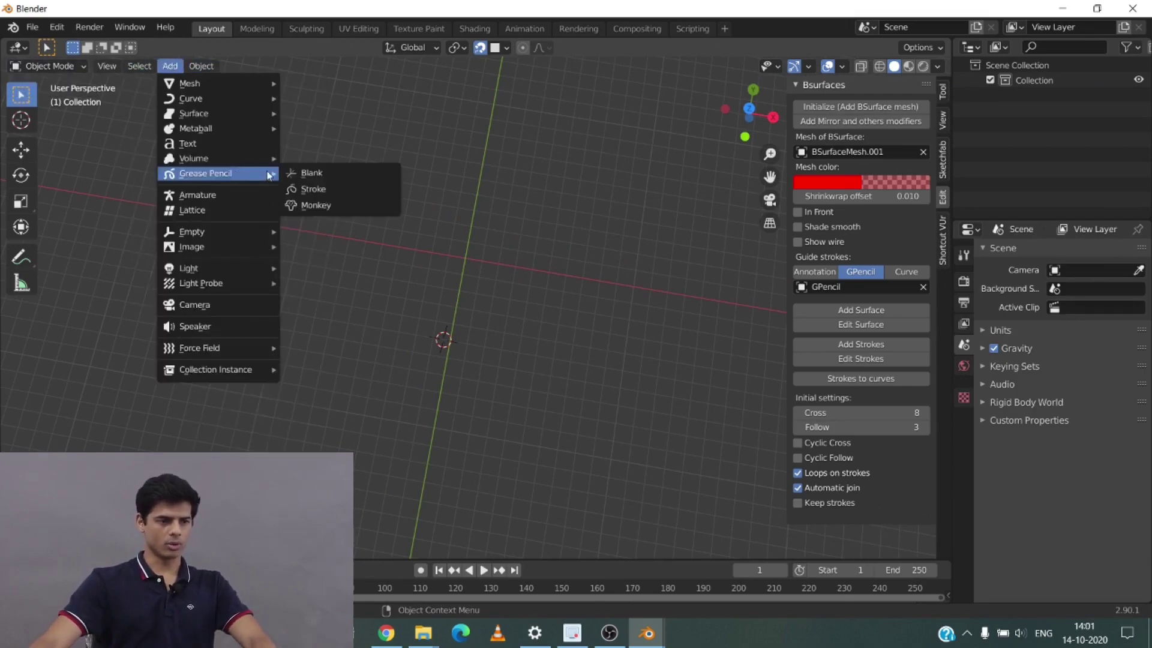
{"action": "left_click", "coordinate": [384, 188]}
{"action": "mouse_move", "coordinate": [388, 188]}
{"action": "middle_mouse_down"}
{"action": "mouse_move", "coordinate": [486, 394]}
{"action": "mouse_move", "coordinate": [455, 348]}
{"action": "middle_mouse_up"}
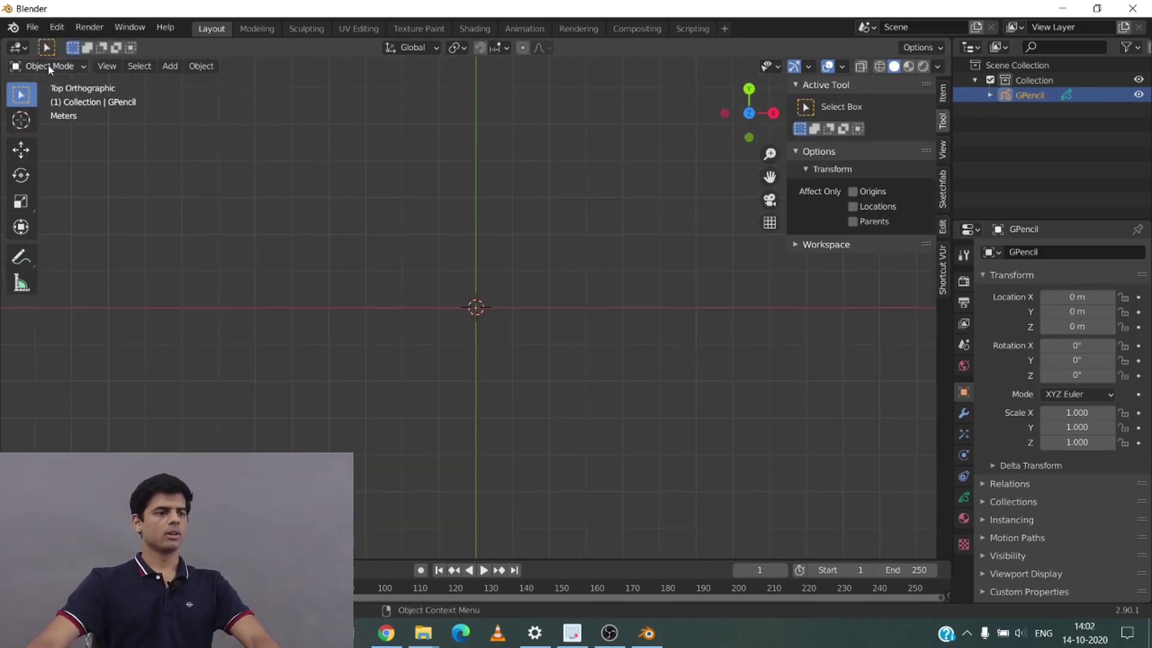
{"action": "left_click", "coordinate": [48, 64]}
{"action": "left_click", "coordinate": [33, 132]}
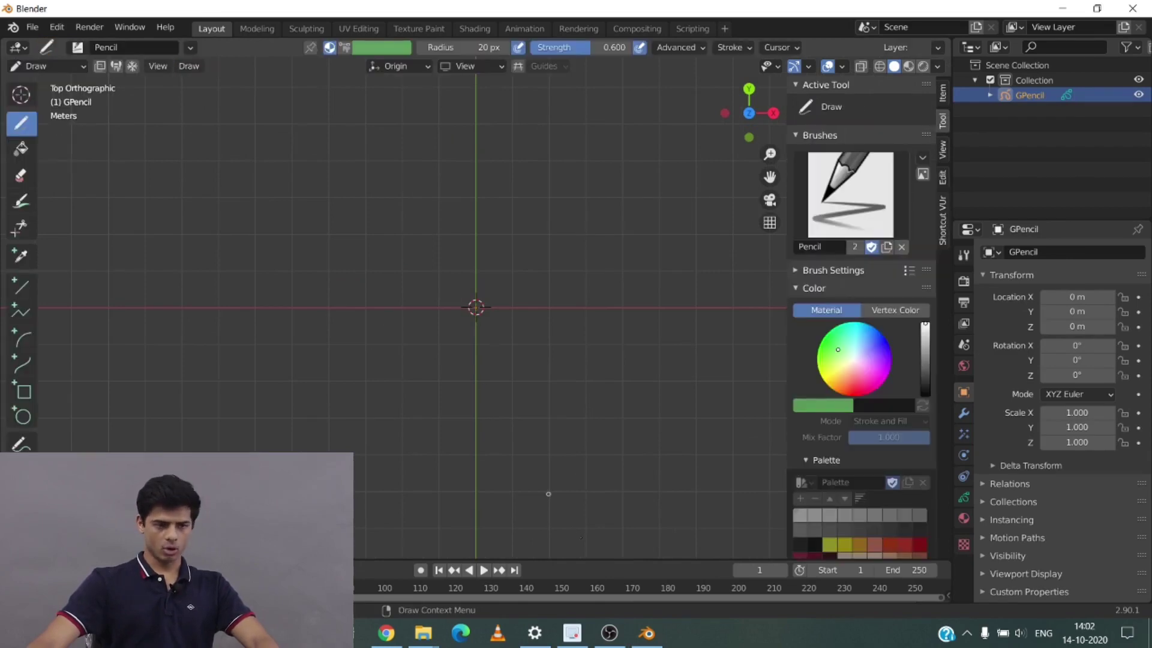
Create a new material for the grease pencil object and set its stroke base color to bright green.
{"action": "left_click", "coordinate": [964, 517]}
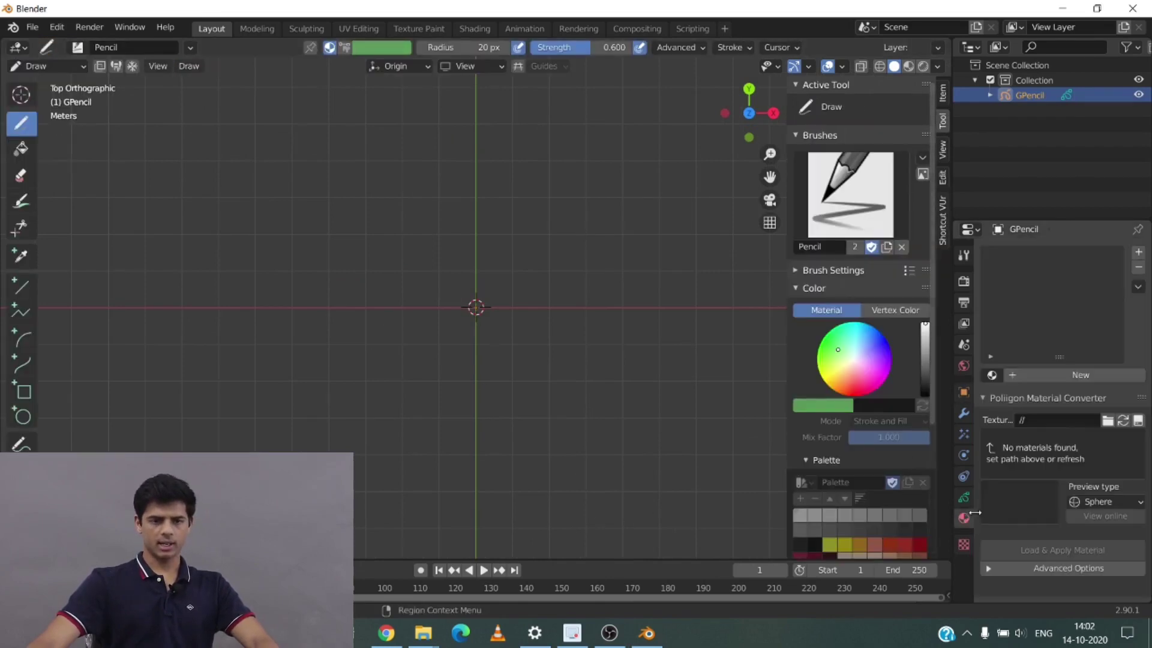
{"action": "left_click", "coordinate": [1080, 374]}
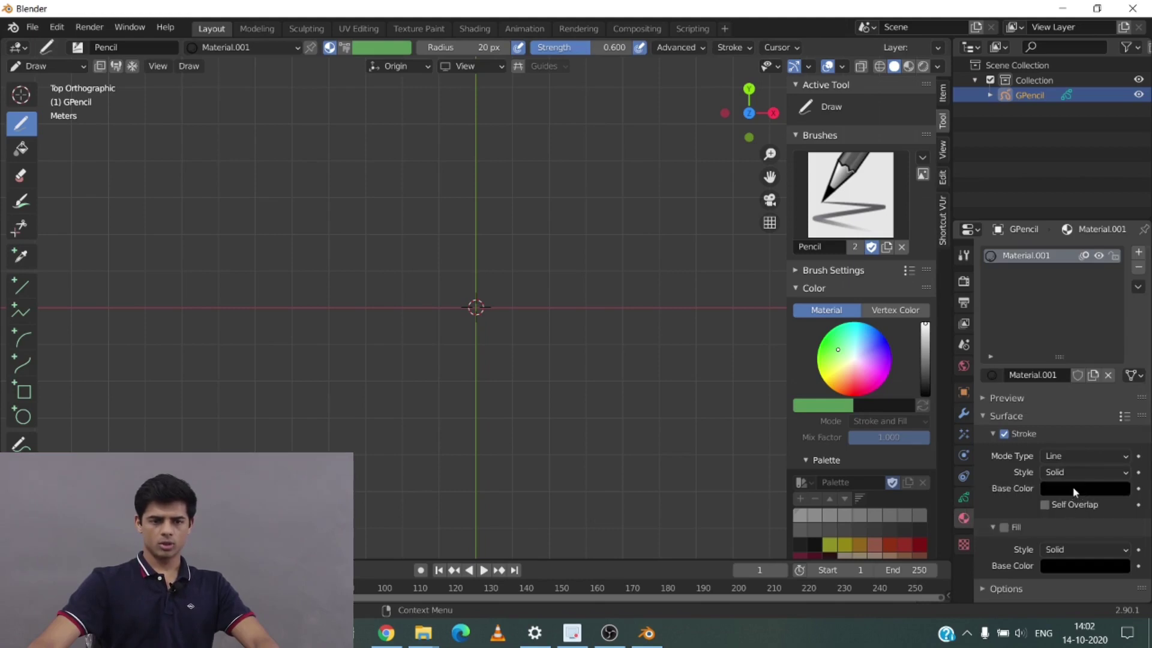
{"action": "left_click", "coordinate": [1074, 488]}
{"action": "left_click_drag", "start_coordinate": [1120, 348], "coordinate": [1118, 275]}
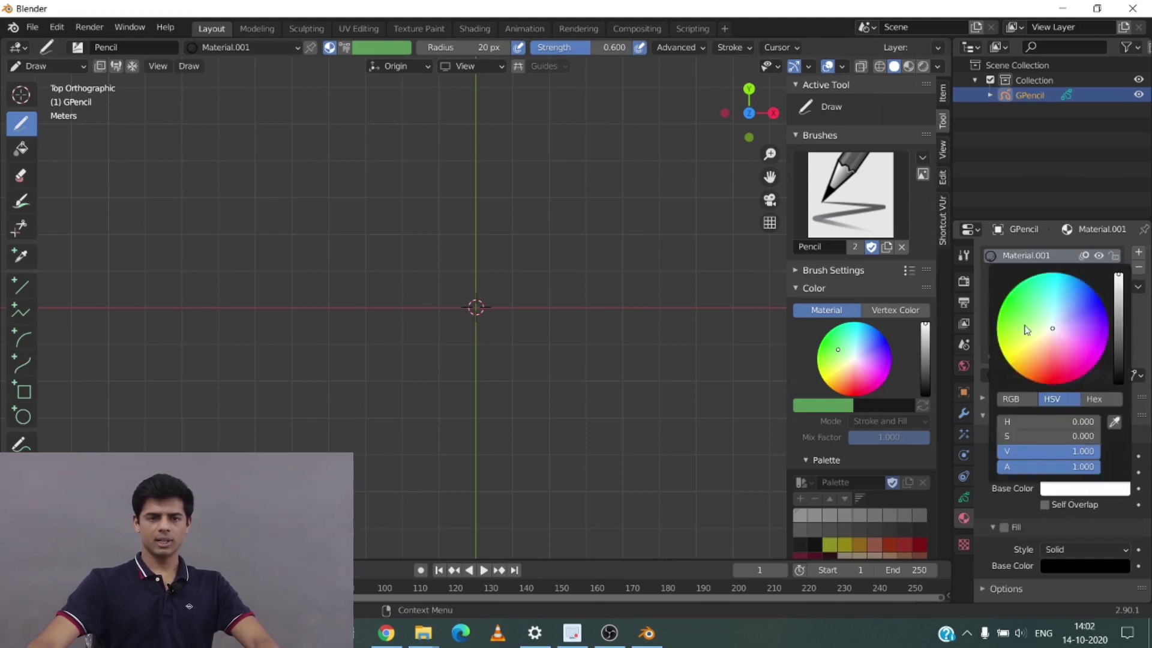
{"action": "left_click", "coordinate": [1020, 329]}
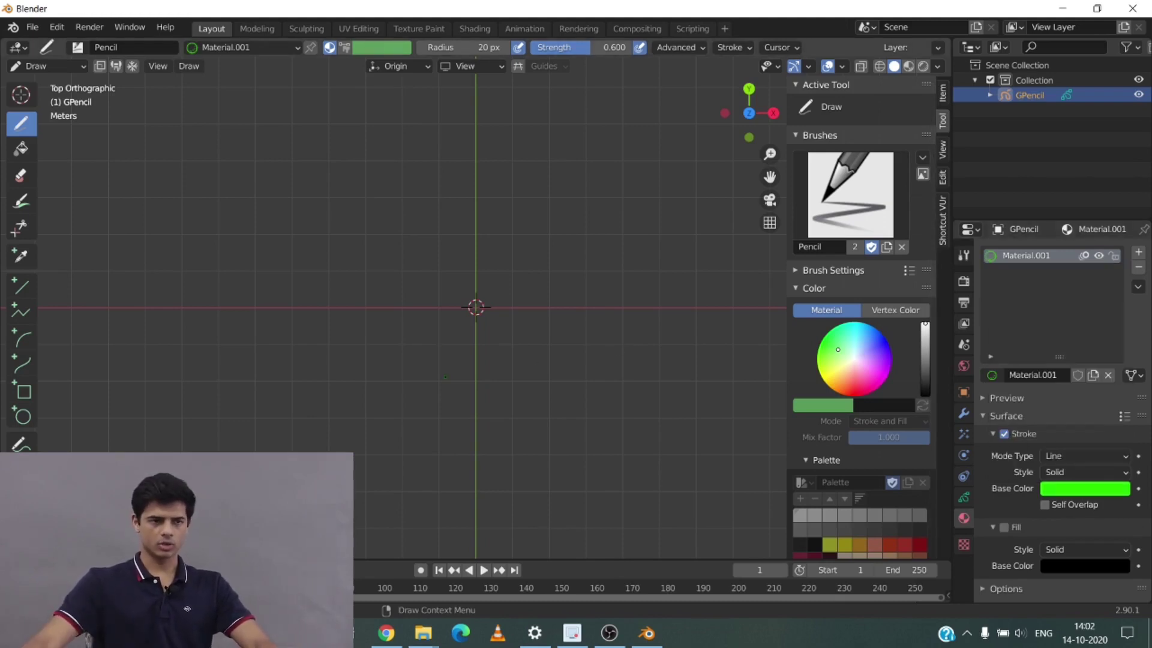
Set the Pencil brush radius to 100 px.
{"action": "left_click", "coordinate": [497, 48]}
{"action": "type", "text": "100"}
{"action": "key", "text": "Return"}
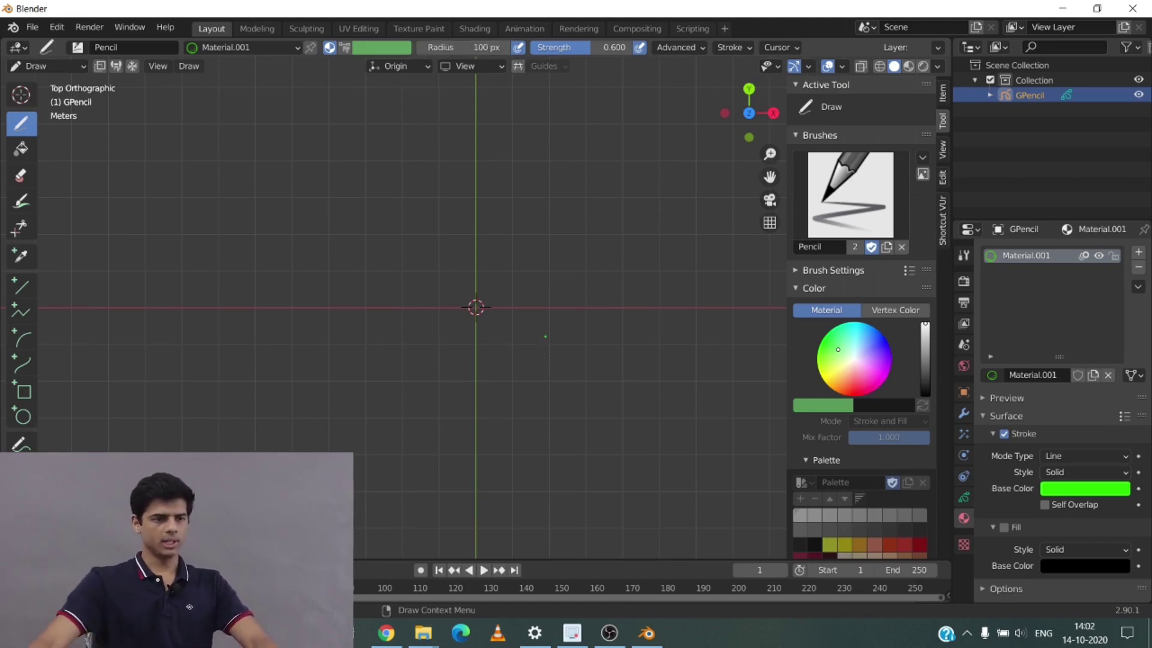
Add a Mirror modifier on the X axis to the grease pencil object.
{"action": "left_click", "coordinate": [964, 413]}
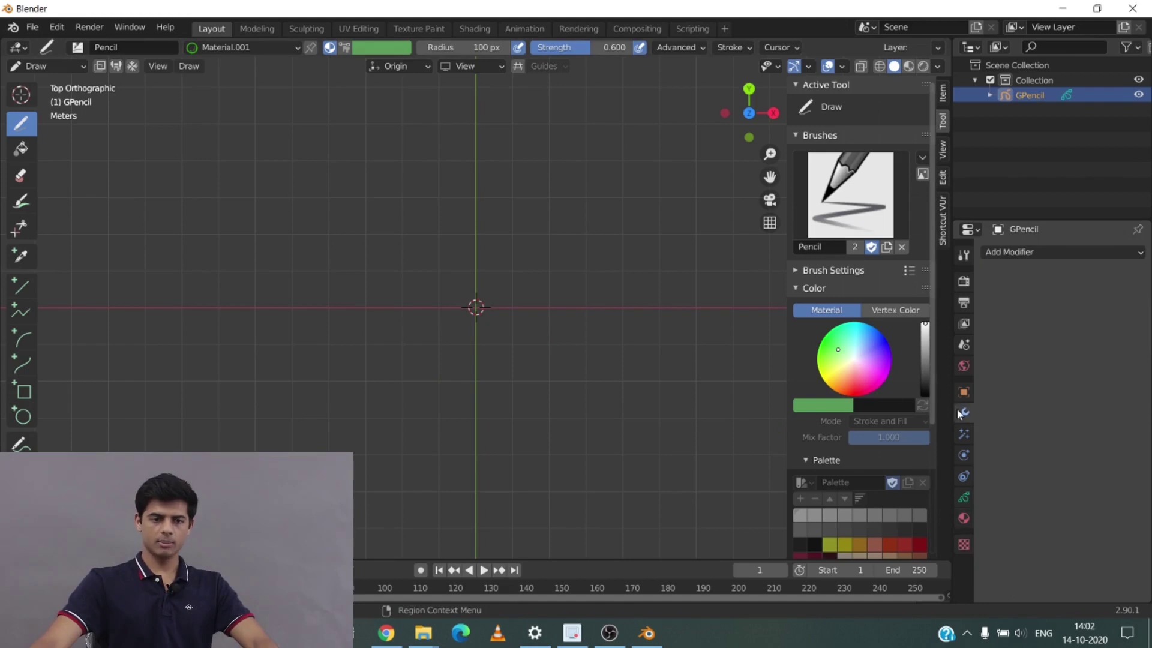
{"action": "left_click", "coordinate": [1072, 251]}
{"action": "left_click", "coordinate": [882, 317]}
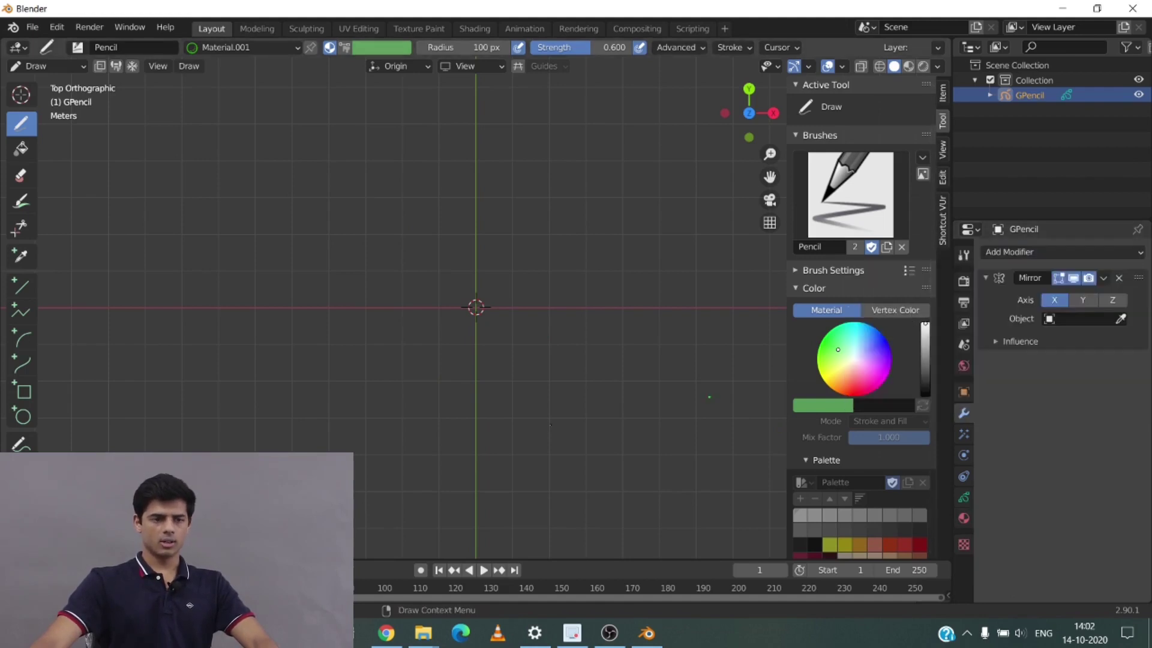
Draw half of the airplane's nose and small front wing in the top view, mirrored across the Y axis line.
{"action": "left_click_drag", "start_coordinate": [478, 526], "coordinate": [493, 520]}
{"action": "left_click_drag", "start_coordinate": [530, 426], "coordinate": [534, 246]}
{"action": "scroll", "coordinate": [540, 420], "scroll_direction": "down", "scroll_amount": 3}
{"action": "scroll", "coordinate": [541, 420], "scroll_direction": "up", "scroll_amount": 3}
{"action": "scroll", "coordinate": [529, 274], "scroll_direction": "down", "scroll_amount": 4}
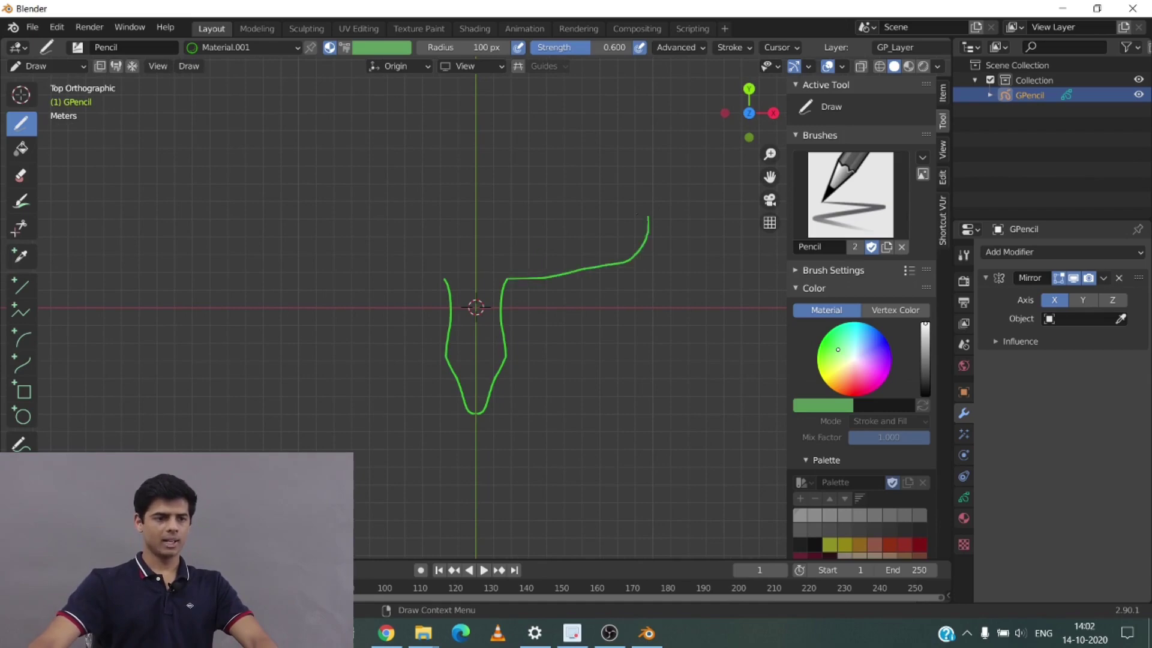
{"action": "left_click_drag", "start_coordinate": [542, 210], "coordinate": [542, 210]}
{"action": "scroll", "coordinate": [542, 219], "scroll_direction": "down", "scroll_amount": 5}
{"action": "scroll", "coordinate": [542, 219], "scroll_direction": "up", "scroll_amount": 2}
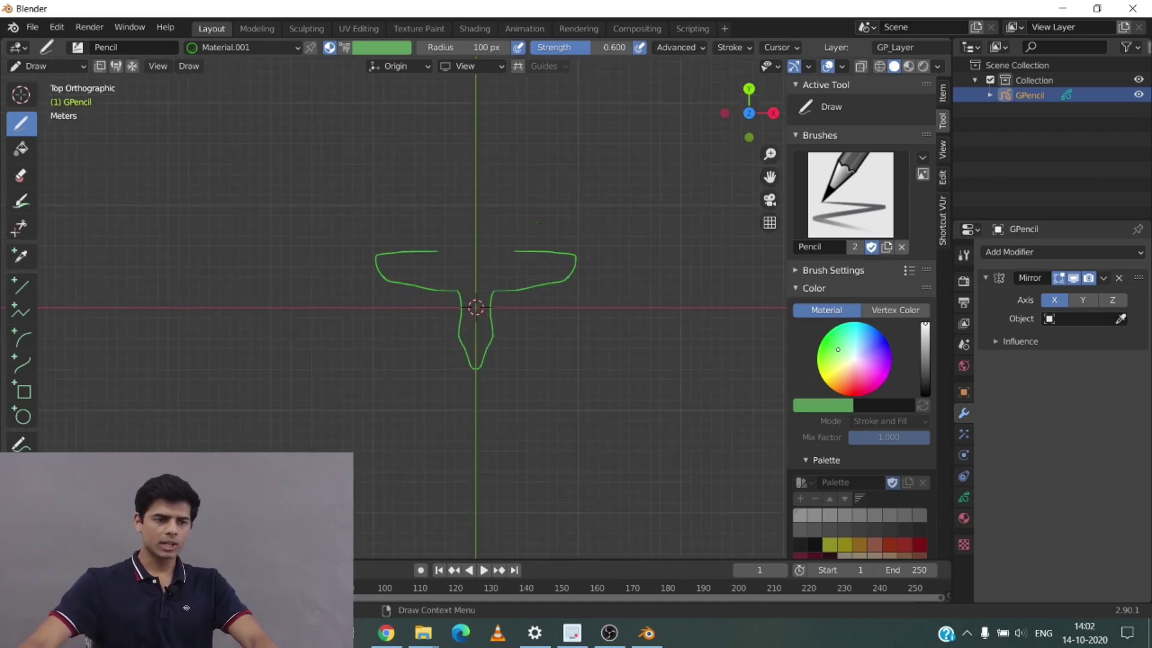
Continue the top-view airplane outline with the fuselage side, the large rear wing and the tapered tail end.
{"action": "middle_click_drag", "start_coordinate": [568, 199], "coordinate": [592, 404], "text": "shift"}
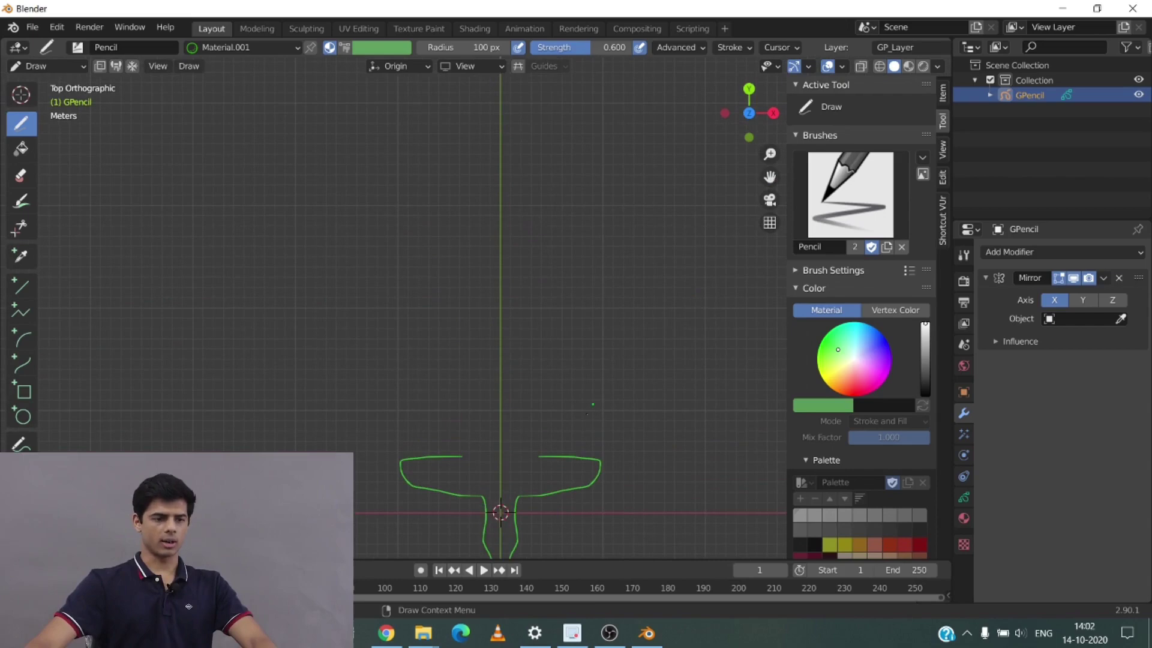
{"action": "left_click_drag", "start_coordinate": [544, 347], "coordinate": [547, 318]}
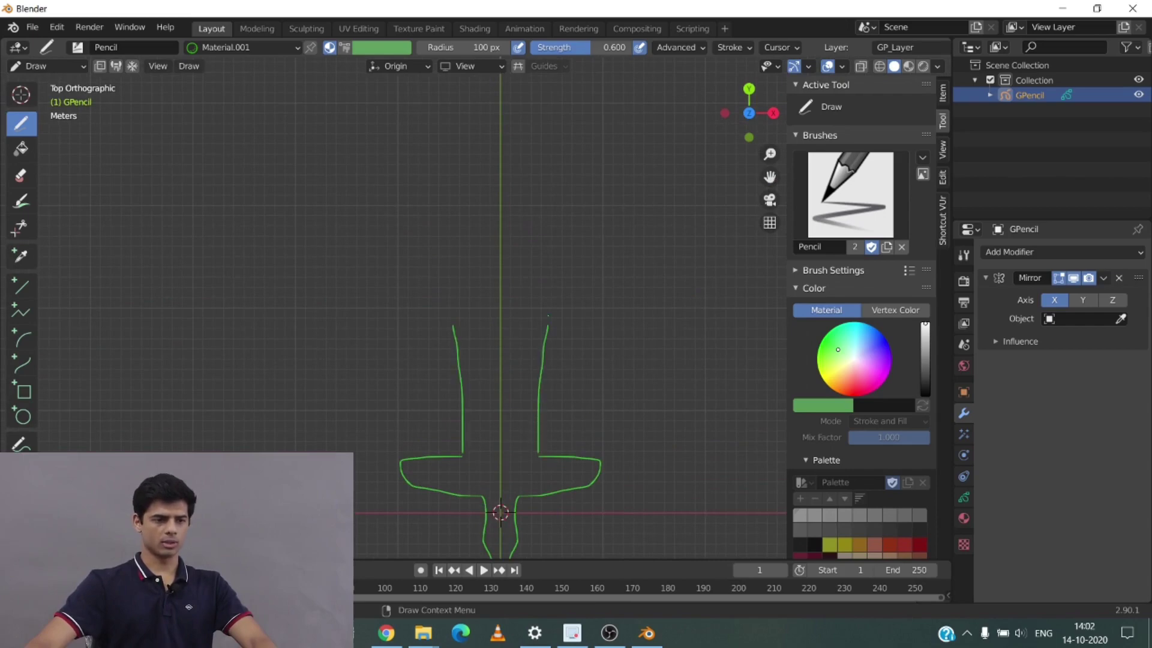
{"action": "mouse_move", "coordinate": [575, 273]}
{"action": "left_mouse_down"}
{"action": "mouse_move", "coordinate": [549, 264]}
{"action": "mouse_move", "coordinate": [515, 166]}
{"action": "mouse_move", "coordinate": [502, 168]}
{"action": "left_mouse_up"}
{"action": "mouse_move", "coordinate": [501, 168]}
{"action": "middle_mouse_down"}
{"action": "mouse_move", "coordinate": [444, 156]}
{"action": "mouse_move", "coordinate": [468, 186]}
{"action": "mouse_move", "coordinate": [446, 214]}
{"action": "mouse_move", "coordinate": [462, 188]}
{"action": "mouse_move", "coordinate": [386, 219]}
{"action": "mouse_move", "coordinate": [425, 286]}
{"action": "middle_mouse_up"}
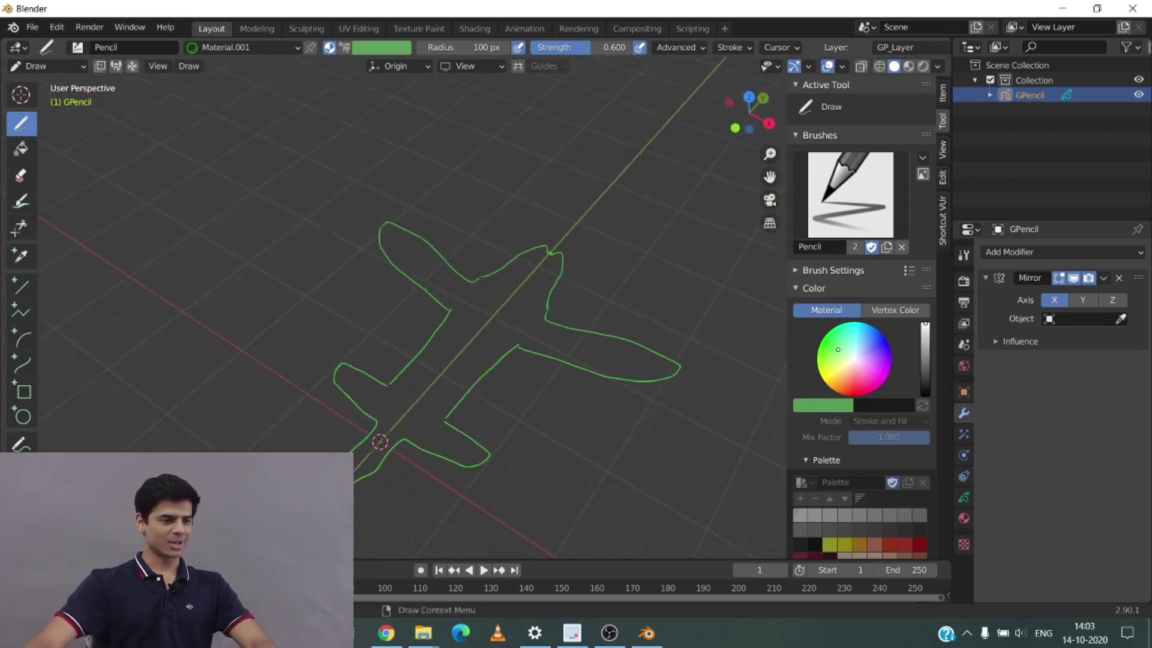
Draw the airplane's upper side profile with a tail fin and its lower fuselage line in the right orthographic view.
{"action": "left_click", "coordinate": [772, 114]}
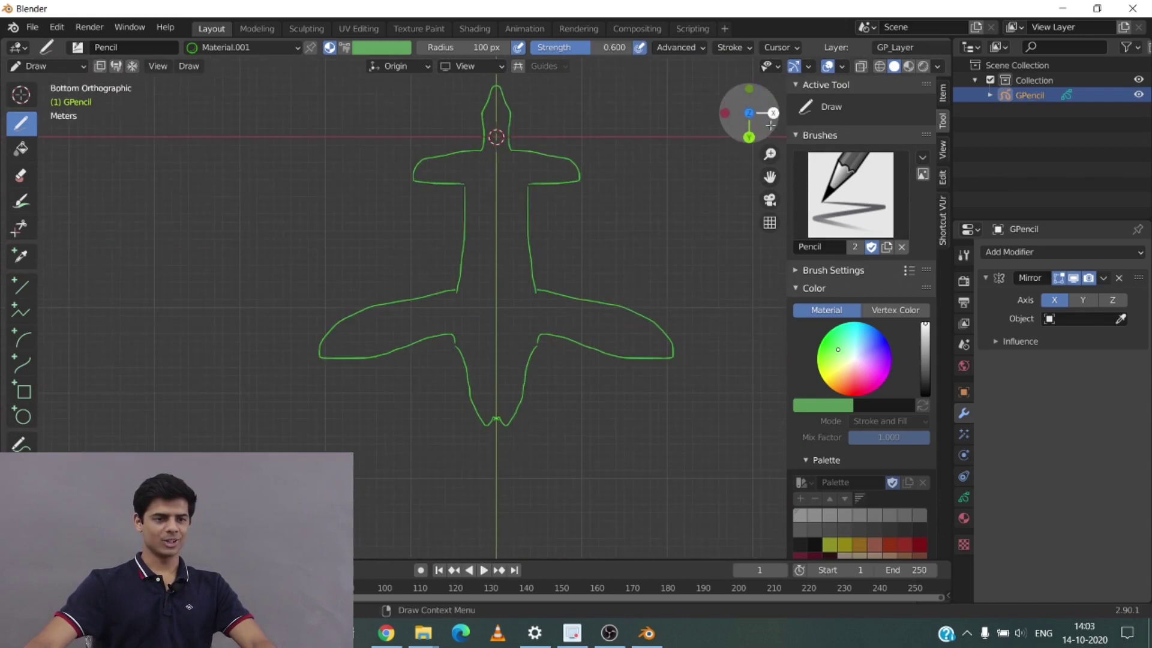
{"action": "left_click", "coordinate": [773, 115]}
{"action": "middle_click_drag", "start_coordinate": [658, 132], "coordinate": [658, 154]}
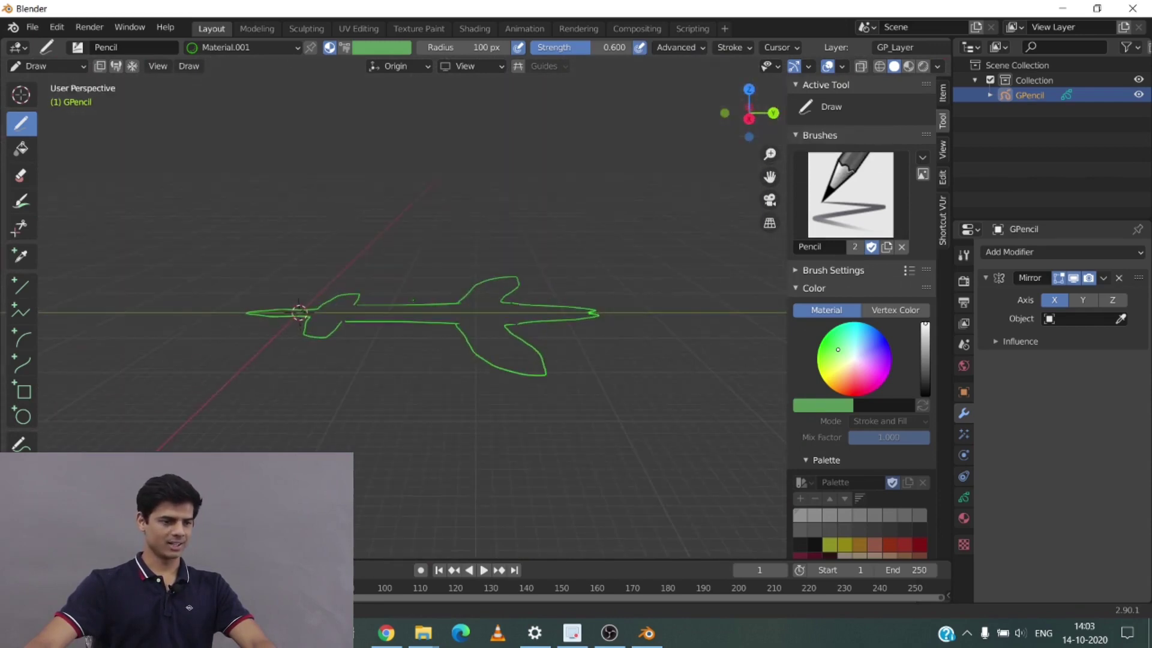
{"action": "left_click", "coordinate": [748, 118]}
{"action": "scroll", "coordinate": [522, 200], "scroll_direction": "up", "scroll_amount": 3}
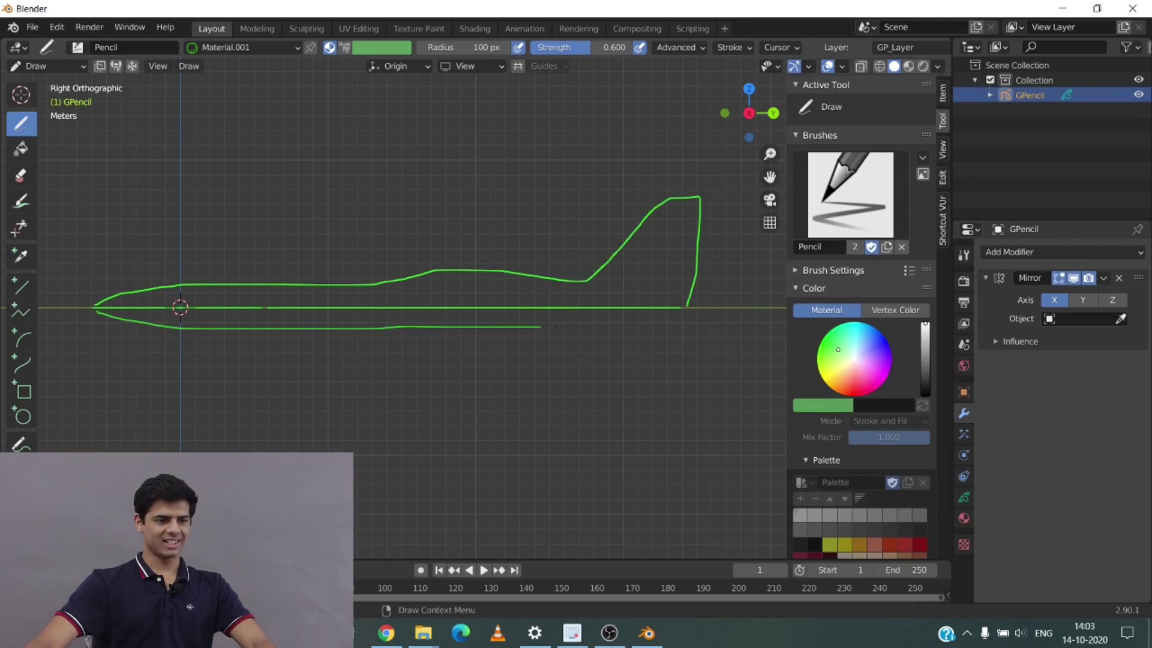
{"action": "mouse_move", "coordinate": [541, 394]}
{"action": "middle_mouse_down"}
{"action": "mouse_move", "coordinate": [706, 404]}
{"action": "mouse_move", "coordinate": [643, 459]}
{"action": "mouse_move", "coordinate": [613, 468]}
{"action": "mouse_move", "coordinate": [599, 400]}
{"action": "mouse_move", "coordinate": [672, 414]}
{"action": "mouse_move", "coordinate": [600, 420]}
{"action": "mouse_move", "coordinate": [592, 431]}
{"action": "middle_mouse_up"}
{"action": "scroll", "coordinate": [643, 459], "scroll_direction": "down", "scroll_amount": 3}
{"action": "scroll", "coordinate": [599, 400], "scroll_direction": "up", "scroll_amount": 6}
{"action": "scroll", "coordinate": [592, 432], "scroll_direction": "down", "scroll_amount": 4}
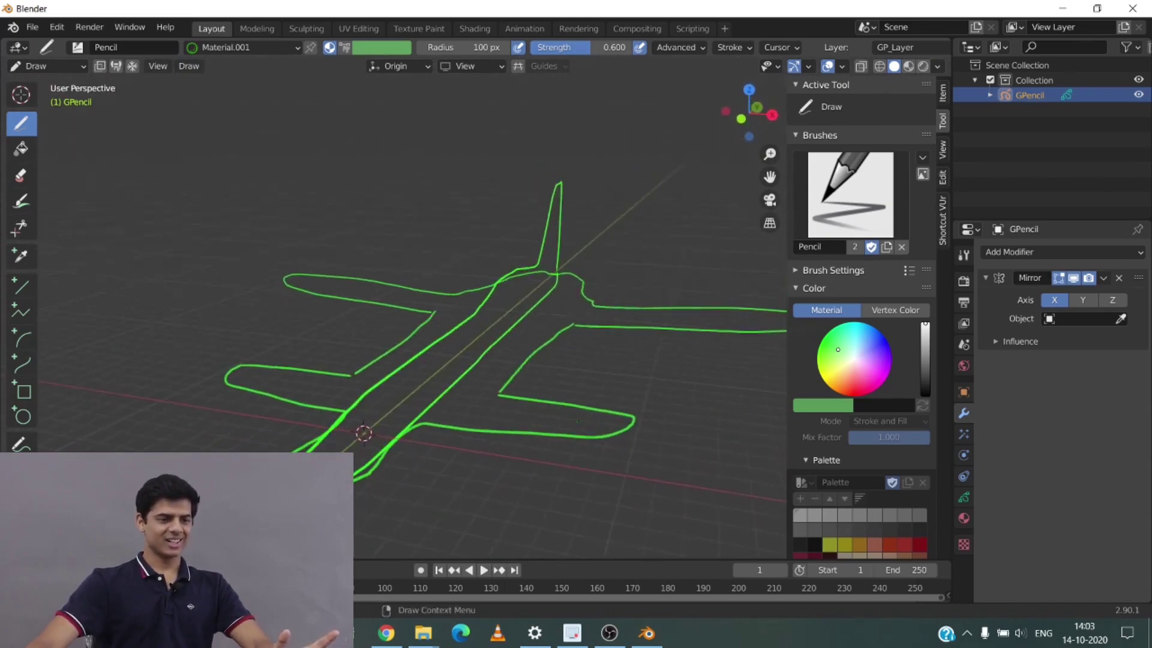
{"action": "middle_click_drag", "start_coordinate": [540, 395], "coordinate": [551, 396]}
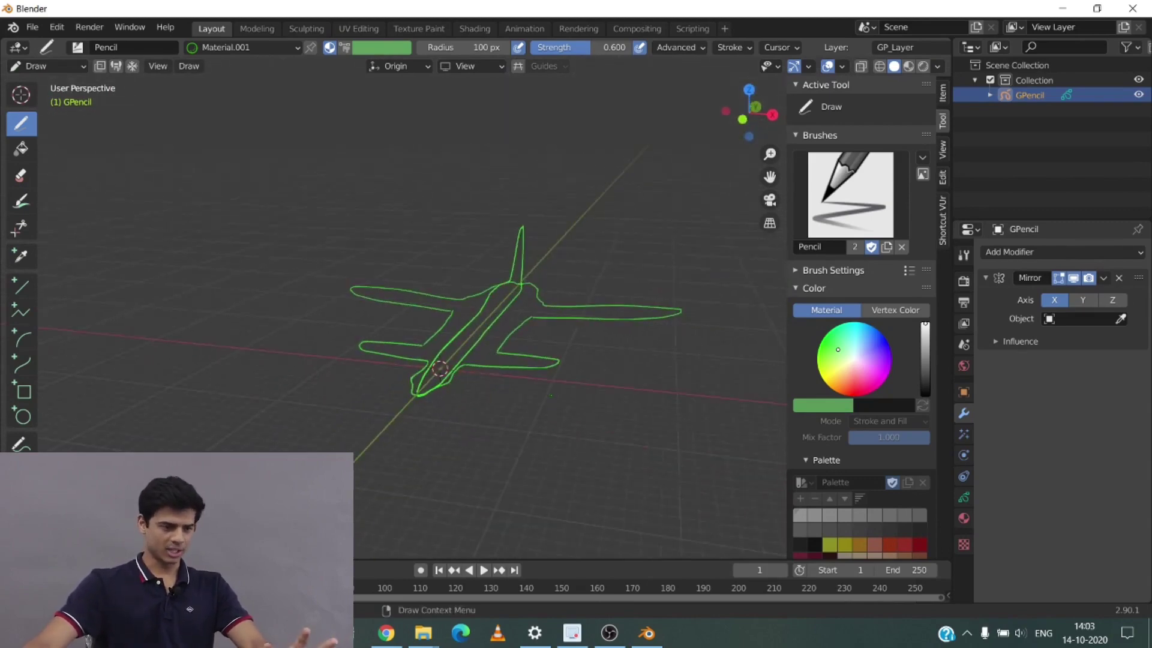
{"action": "middle_click_drag", "start_coordinate": [468, 418], "coordinate": [284, 349]}
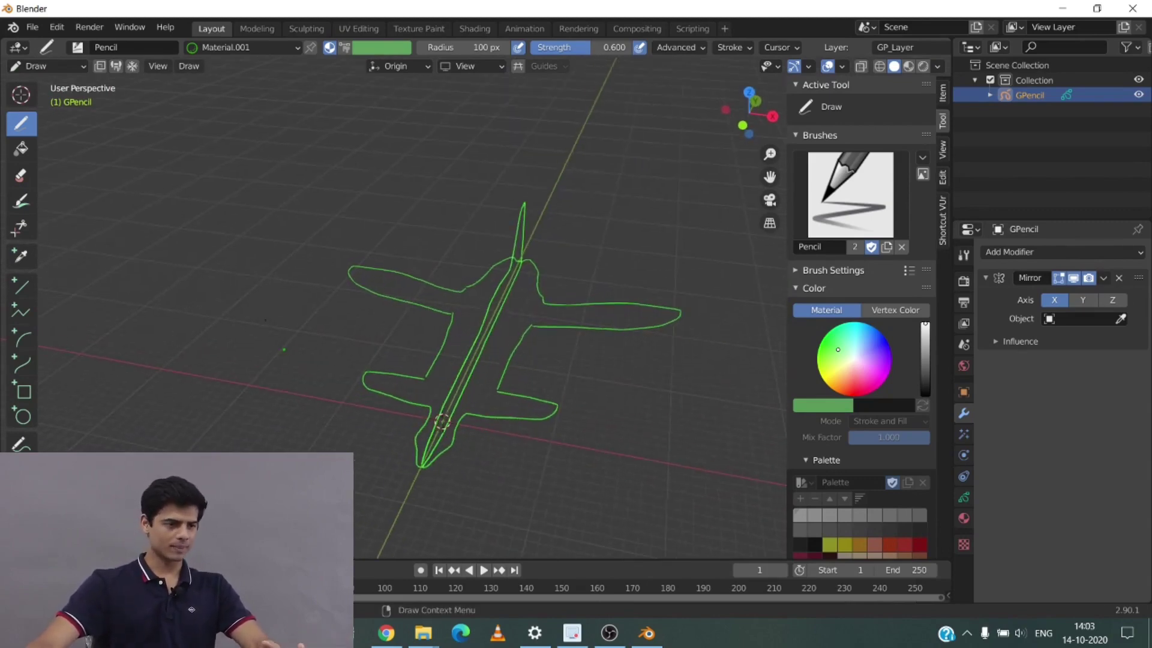
Return to Object Mode and add a second, blank grease pencil object.
{"action": "left_click", "coordinate": [53, 67]}
{"action": "left_click", "coordinate": [53, 81]}
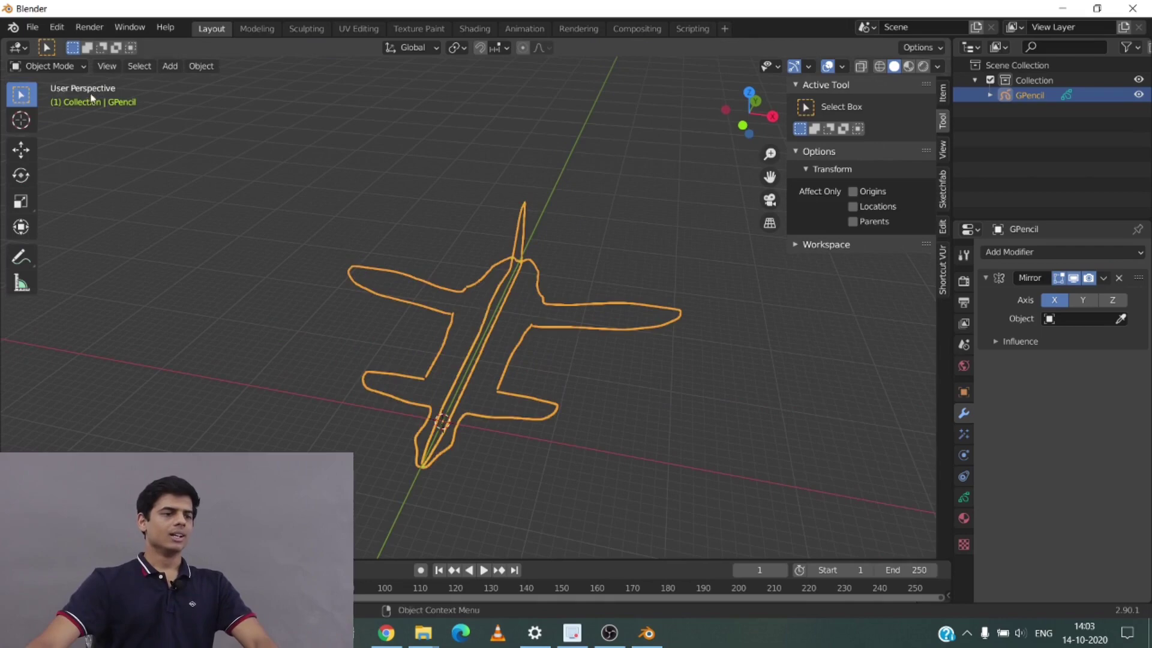
{"action": "left_click", "coordinate": [171, 66]}
{"action": "mouse_move", "coordinate": [264, 174]}
{"action": "left_click", "coordinate": [308, 169]}
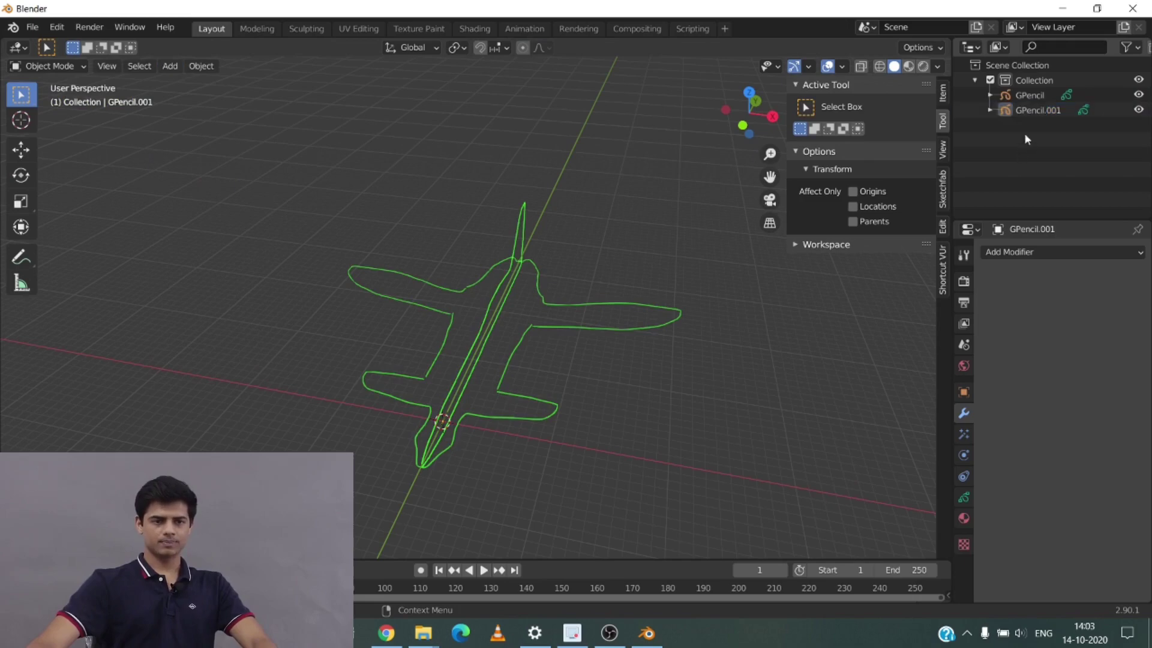
Rename the new grease pencil object as frmesh.
{"action": "double_click", "coordinate": [1031, 112]}
{"action": "type", "text": "a"}
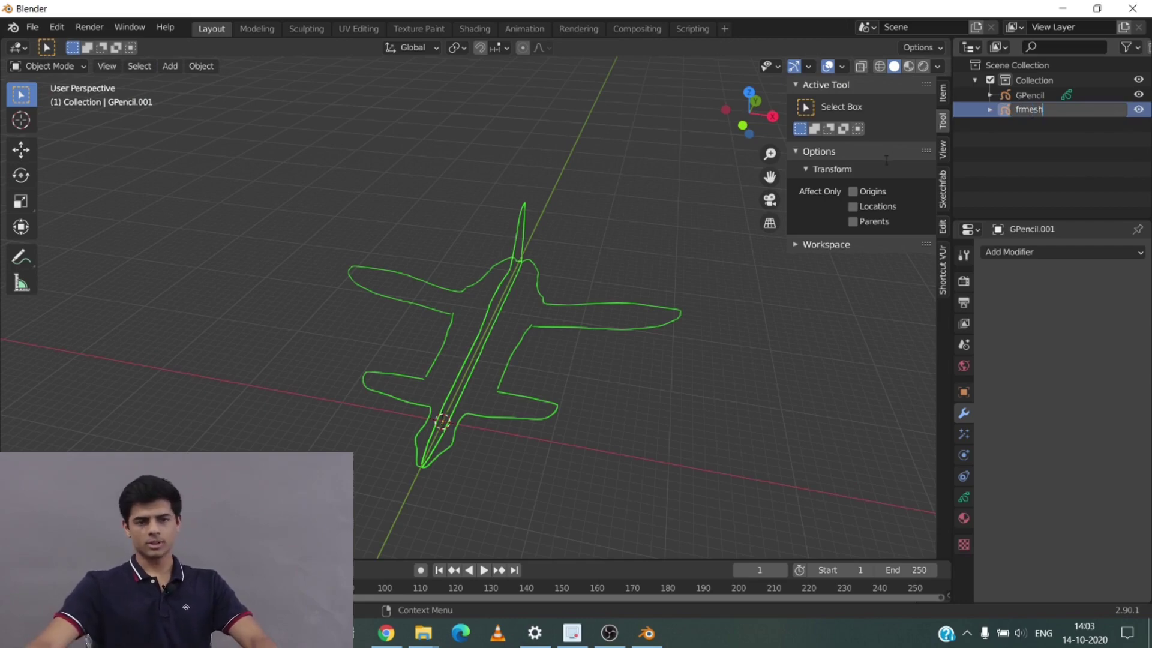
{"action": "key", "text": "Return"}
Switch frmesh to Draw mode and give it a new material with a bright yellow stroke base color.
{"action": "middle_click_drag", "start_coordinate": [651, 142], "coordinate": [538, 201]}
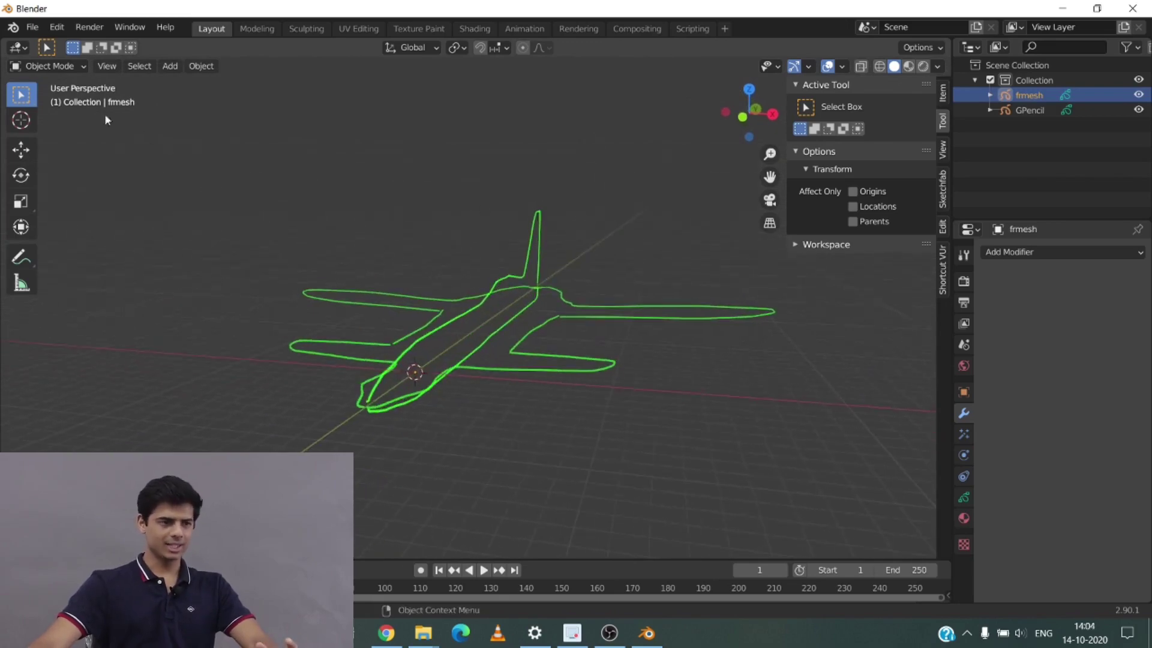
{"action": "left_click", "coordinate": [77, 64]}
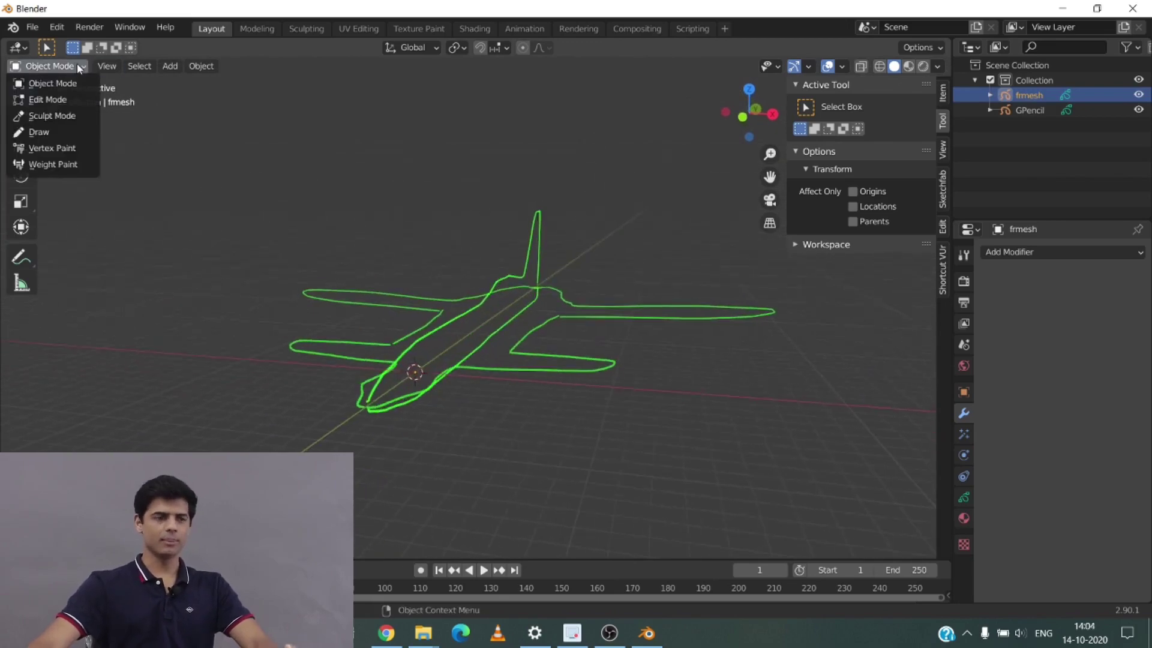
{"action": "left_click", "coordinate": [54, 132]}
{"action": "scroll", "coordinate": [342, 321], "scroll_direction": "up", "scroll_amount": 5}
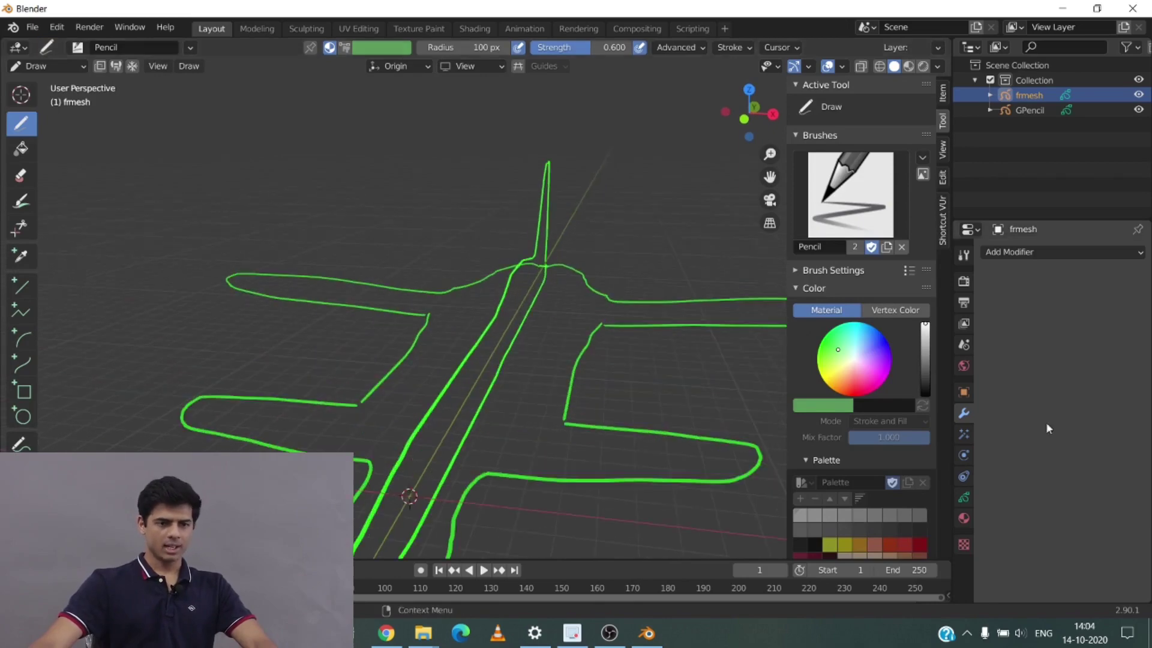
{"action": "left_click", "coordinate": [964, 518]}
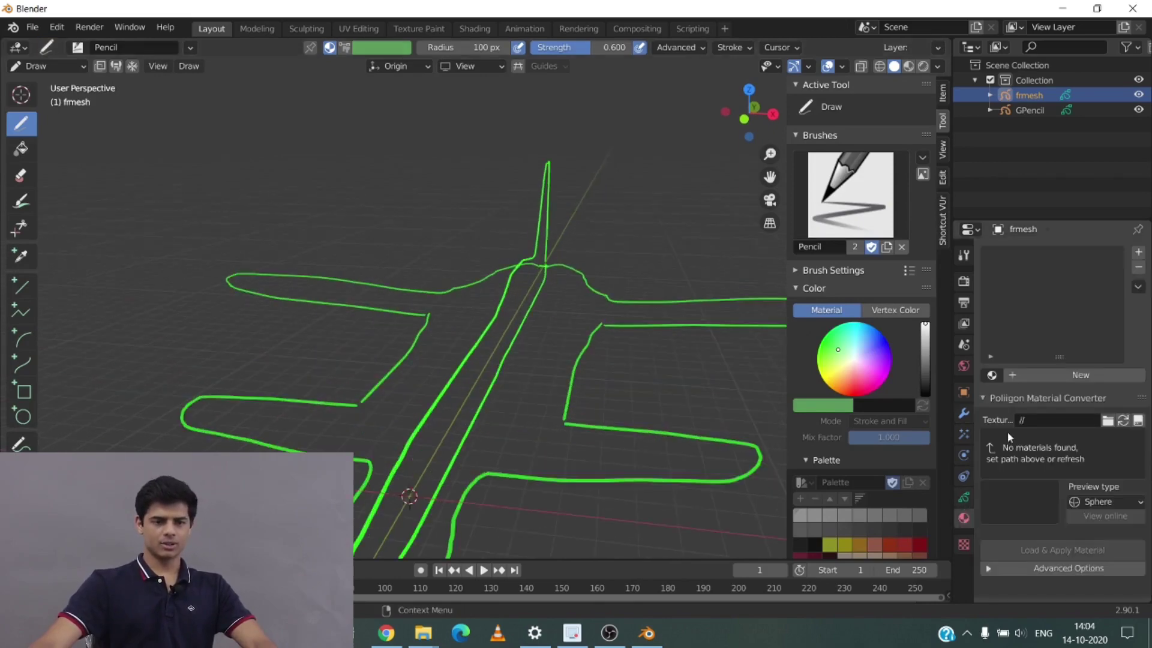
{"action": "left_click", "coordinate": [1062, 379]}
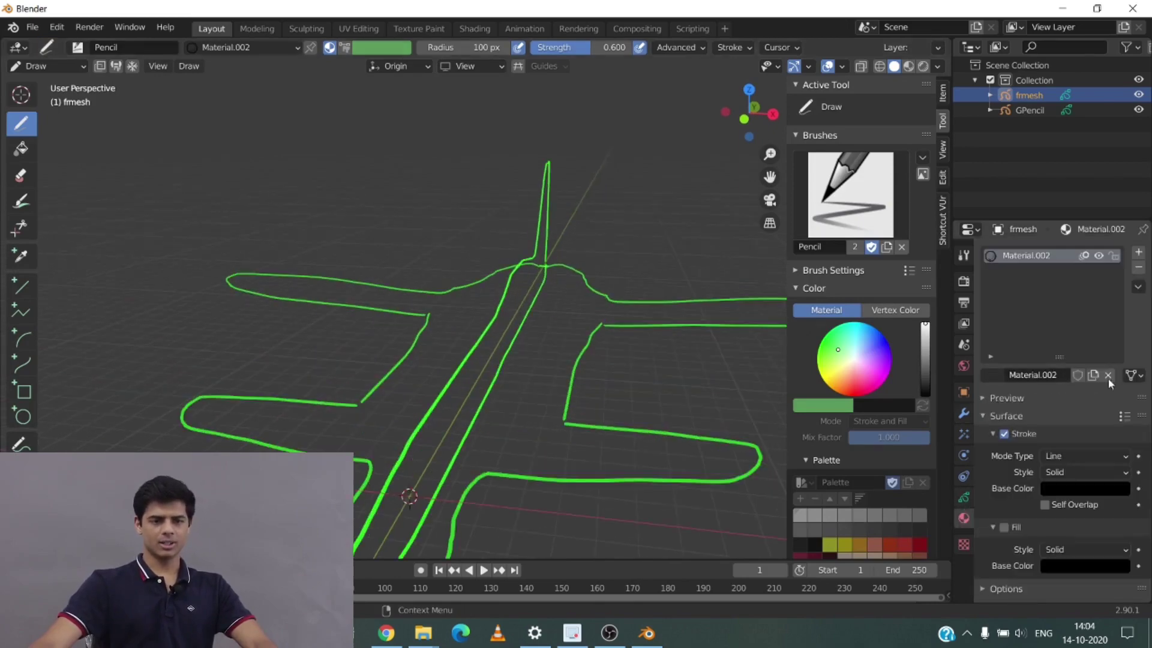
{"action": "left_click", "coordinate": [1099, 485]}
{"action": "left_click_drag", "start_coordinate": [1117, 303], "coordinate": [1118, 274]}
{"action": "left_click_drag", "start_coordinate": [1040, 327], "coordinate": [1000, 350]}
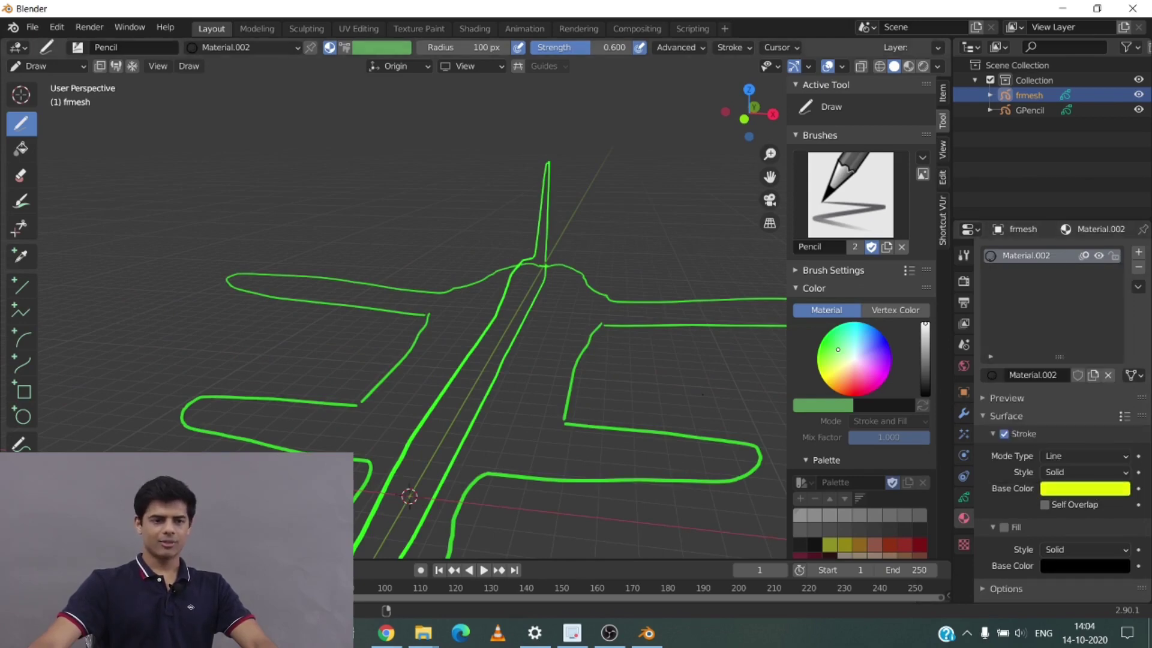
Set the stroke placement to Stroke with First point as the target.
{"action": "scroll", "coordinate": [648, 391], "scroll_direction": "down", "scroll_amount": 4}
{"action": "mouse_move", "coordinate": [648, 390]}
{"action": "middle_mouse_down"}
{"action": "mouse_move", "coordinate": [643, 366]}
{"action": "mouse_move", "coordinate": [640, 379]}
{"action": "middle_mouse_up"}
{"action": "scroll", "coordinate": [644, 366], "scroll_direction": "up", "scroll_amount": 2}
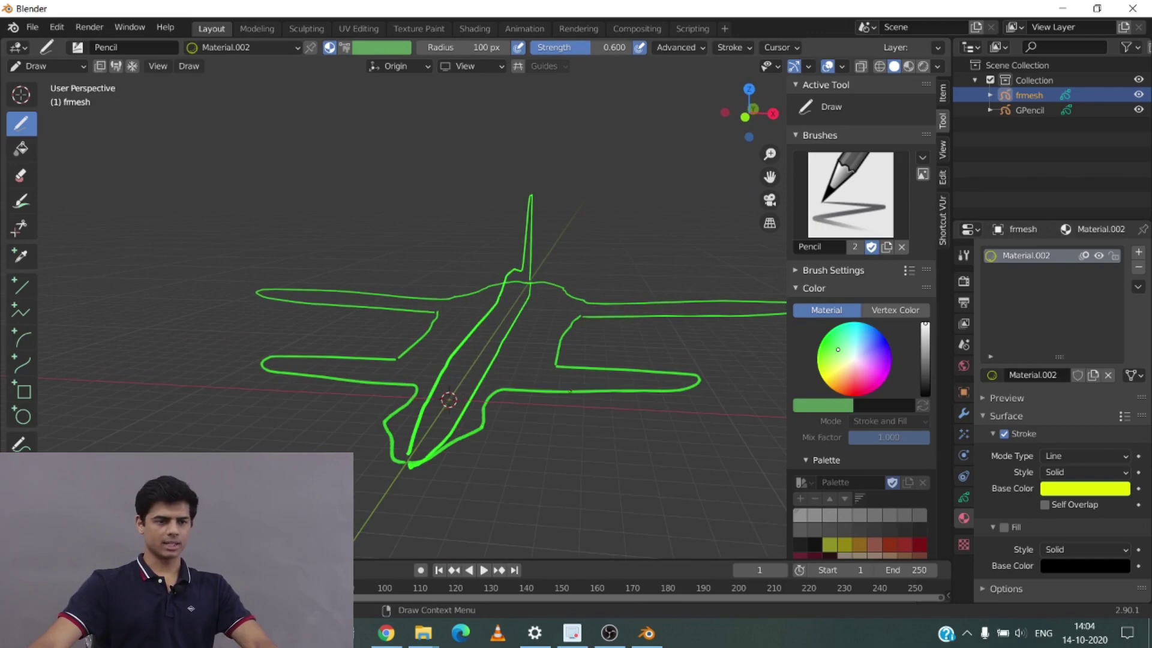
{"action": "mouse_move", "coordinate": [433, 380]}
{"action": "middle_mouse_down"}
{"action": "mouse_move", "coordinate": [463, 401]}
{"action": "mouse_move", "coordinate": [463, 457]}
{"action": "mouse_move", "coordinate": [414, 305]}
{"action": "middle_mouse_up"}
{"action": "left_click", "coordinate": [399, 67]}
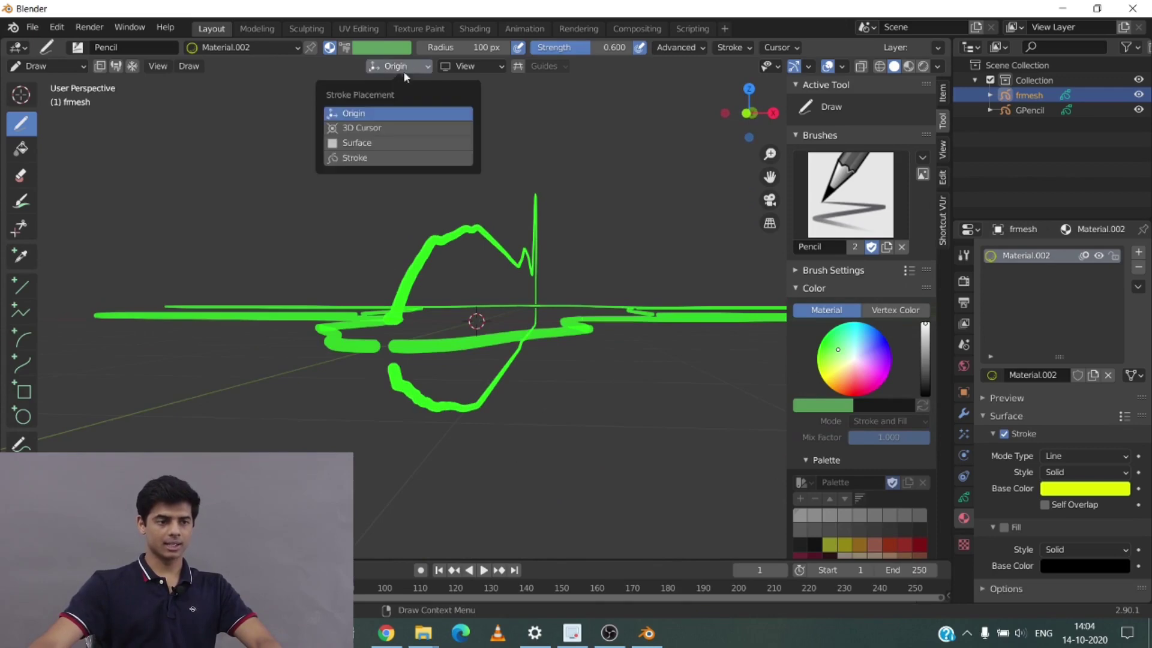
{"action": "left_click", "coordinate": [366, 157]}
{"action": "left_click", "coordinate": [449, 196]}
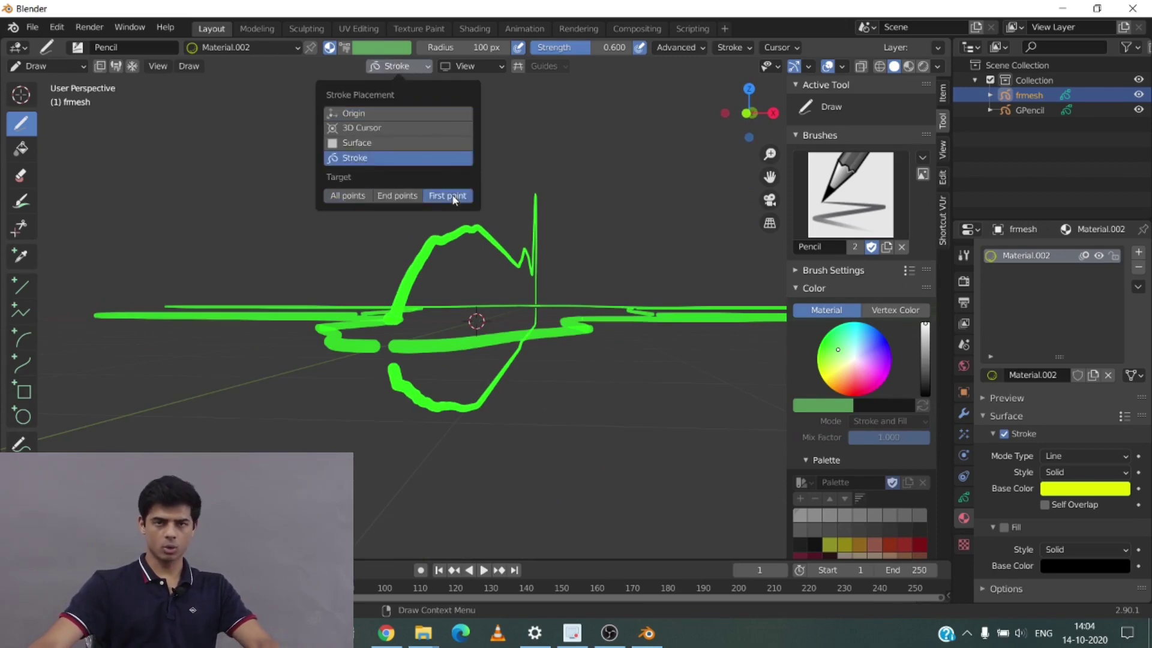
Try to draw a yellow arc from the upper to the lower fuselage profile near the nose.
{"action": "scroll", "coordinate": [480, 412], "scroll_direction": "up", "scroll_amount": 5}
{"action": "middle_click_drag", "start_coordinate": [480, 411], "coordinate": [487, 411]}
{"action": "scroll", "coordinate": [488, 411], "scroll_direction": "down", "scroll_amount": 1}
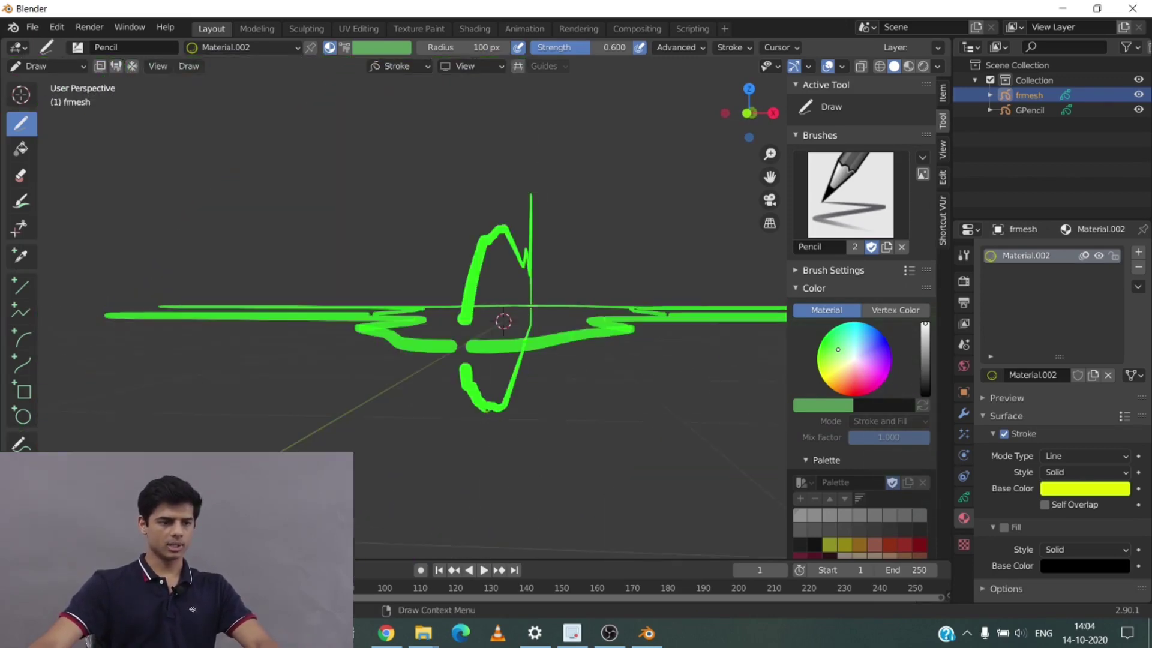
{"action": "left_click", "coordinate": [483, 245]}
{"action": "left_click_drag", "start_coordinate": [508, 246], "coordinate": [531, 310]}
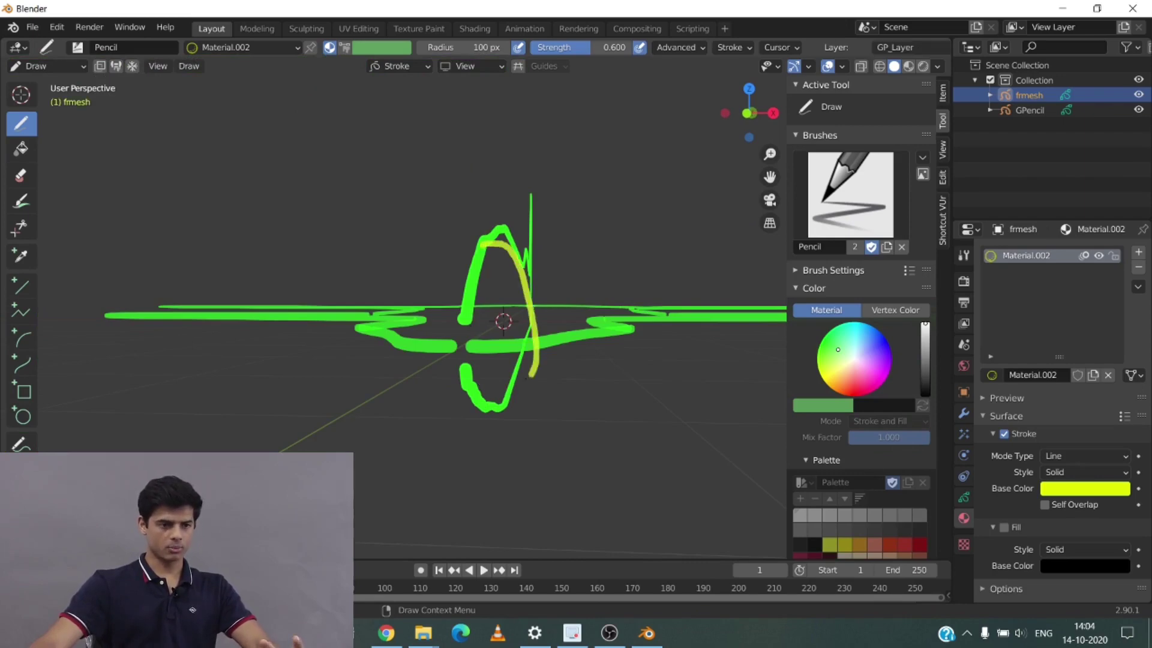
{"action": "left_click_drag", "start_coordinate": [495, 400], "coordinate": [485, 402]}
{"action": "mouse_move", "coordinate": [530, 402]}
{"action": "middle_mouse_down"}
{"action": "mouse_move", "coordinate": [497, 409]}
{"action": "mouse_move", "coordinate": [512, 409]}
{"action": "mouse_move", "coordinate": [524, 355]}
{"action": "middle_mouse_up"}
{"action": "scroll", "coordinate": [526, 409], "scroll_direction": "down", "scroll_amount": 1}
{"action": "scroll", "coordinate": [497, 409], "scroll_direction": "up", "scroll_amount": 2}
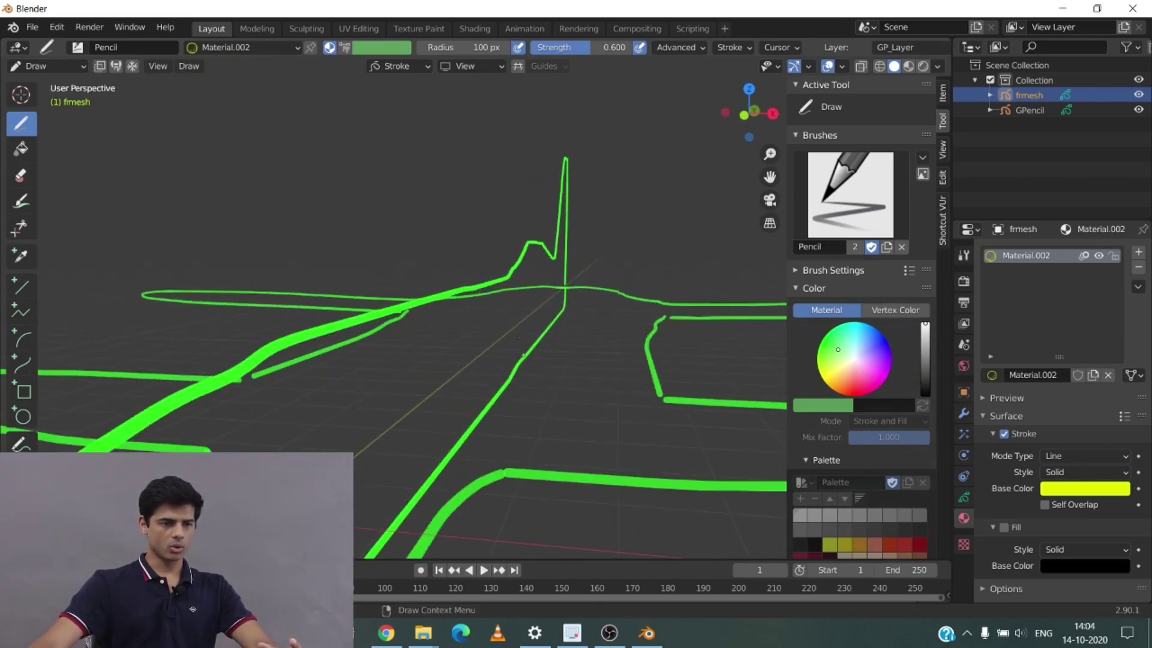
Try to draw the yellow cross-section arc farther back, near the tail hump of the fuselage.
{"action": "mouse_move", "coordinate": [499, 283]}
{"action": "left_mouse_down"}
{"action": "mouse_move", "coordinate": [566, 360]}
{"action": "mouse_move", "coordinate": [510, 468]}
{"action": "mouse_move", "coordinate": [432, 471]}
{"action": "left_mouse_up"}
{"action": "scroll", "coordinate": [455, 467], "scroll_direction": "down", "scroll_amount": 3}
{"action": "mouse_move", "coordinate": [455, 467]}
{"action": "middle_mouse_down"}
{"action": "mouse_move", "coordinate": [505, 445]}
{"action": "mouse_move", "coordinate": [581, 233]}
{"action": "middle_mouse_up"}
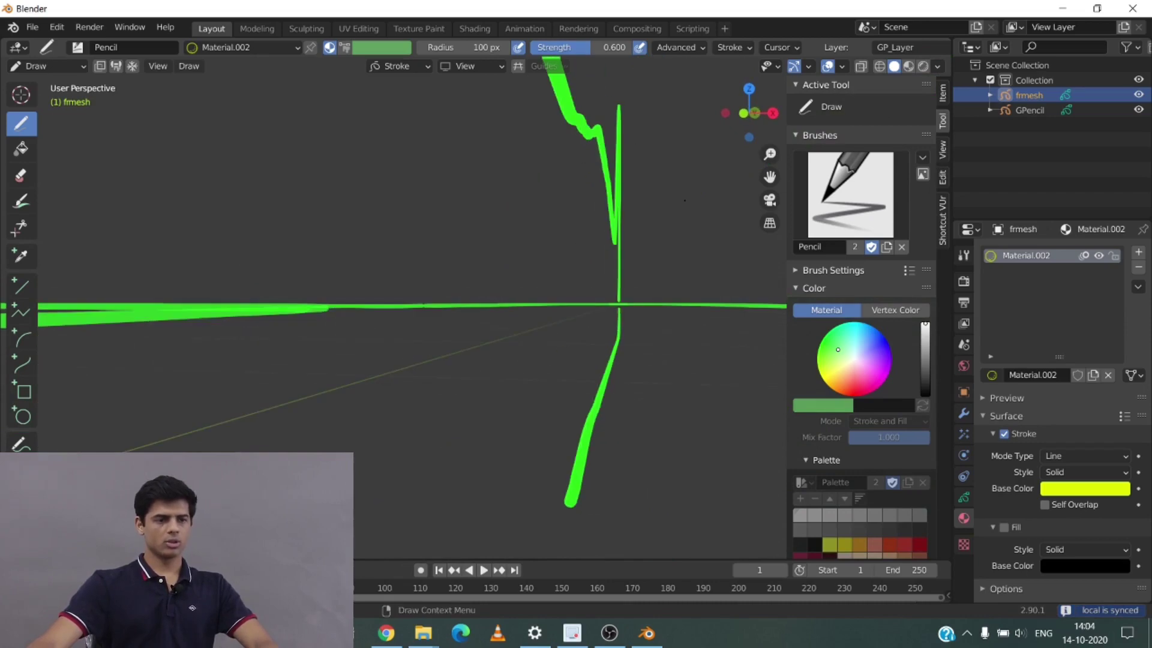
Draw a yellow half-round cross-section arc from the upper to the lower fuselage profile just ahead of the tail hump.
{"action": "left_click_drag", "start_coordinate": [581, 125], "coordinate": [571, 468]}
{"action": "mouse_move", "coordinate": [571, 468]}
{"action": "middle_mouse_down"}
{"action": "mouse_move", "coordinate": [553, 491]}
{"action": "mouse_move", "coordinate": [516, 489]}
{"action": "middle_mouse_up"}
{"action": "middle_click_drag", "start_coordinate": [672, 455], "coordinate": [803, 381]}
{"action": "scroll", "coordinate": [733, 288], "scroll_direction": "down", "scroll_amount": 2}
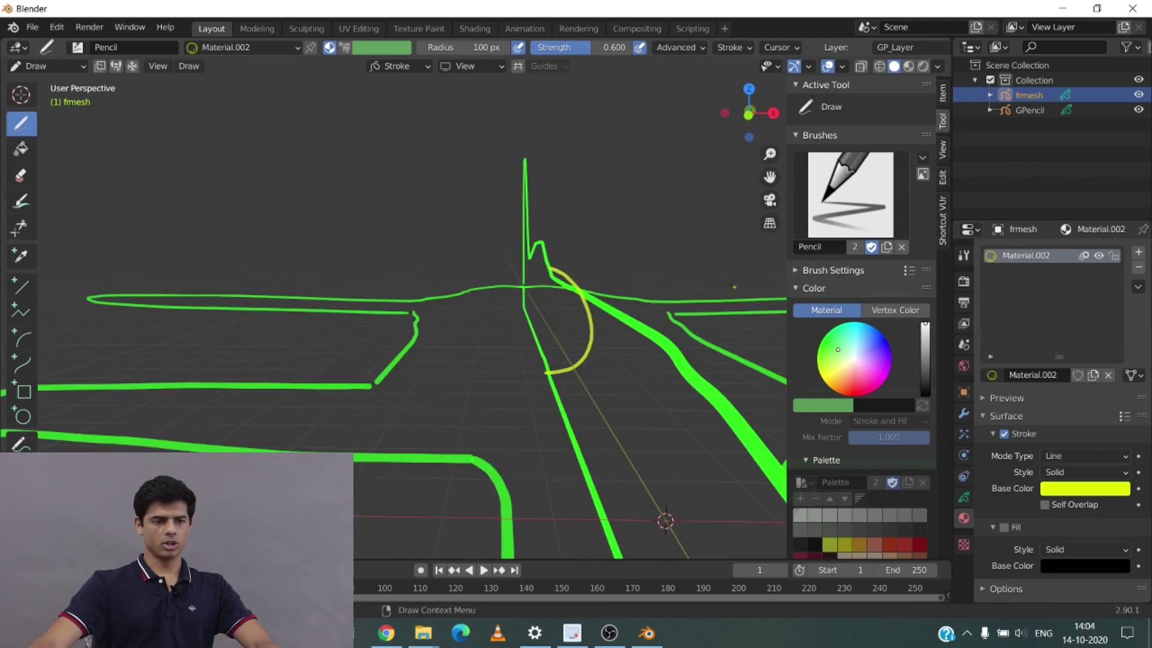
Draw a yellow cross-section arc from the top of the tail hump around to the lower fuselage profile.
{"action": "scroll", "coordinate": [733, 288], "scroll_direction": "up", "scroll_amount": 3}
{"action": "mouse_move", "coordinate": [770, 178]}
{"action": "left_mouse_down"}
{"action": "mouse_move", "coordinate": [632, 340]}
{"action": "mouse_move", "coordinate": [519, 316]}
{"action": "mouse_move", "coordinate": [448, 386]}
{"action": "left_mouse_up"}
{"action": "middle_click_drag", "start_coordinate": [449, 386], "coordinate": [443, 382]}
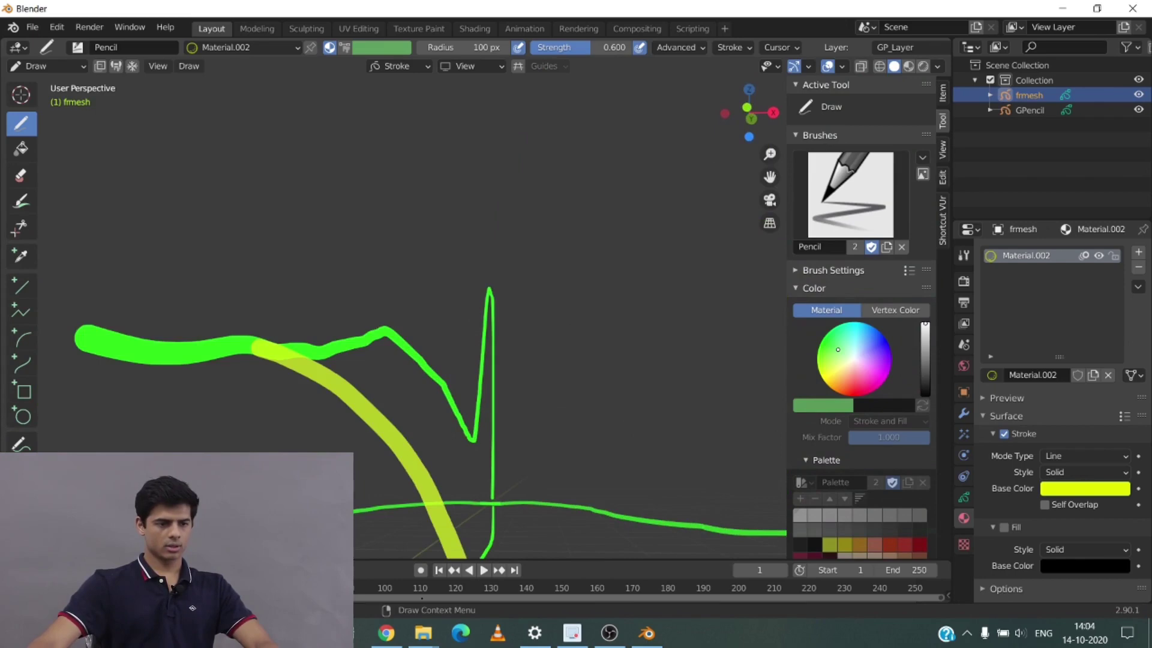
{"action": "left_click_drag", "start_coordinate": [444, 379], "coordinate": [489, 571]}
{"action": "scroll", "coordinate": [469, 454], "scroll_direction": "down", "scroll_amount": 6}
{"action": "middle_click_drag", "start_coordinate": [469, 454], "coordinate": [451, 470]}
Try to draw a yellow cross-section arc at the tail end beneath the fin, then undo that stroke.
{"action": "mouse_move", "coordinate": [256, 379]}
{"action": "middle_mouse_down"}
{"action": "mouse_move", "coordinate": [275, 336]}
{"action": "mouse_move", "coordinate": [454, 318]}
{"action": "middle_mouse_up"}
{"action": "middle_click_drag", "start_coordinate": [235, 452], "coordinate": [270, 444]}
{"action": "scroll", "coordinate": [270, 444], "scroll_direction": "up", "scroll_amount": 2}
{"action": "middle_click_drag", "start_coordinate": [408, 406], "coordinate": [370, 391]}
{"action": "scroll", "coordinate": [378, 393], "scroll_direction": "up", "scroll_amount": 3}
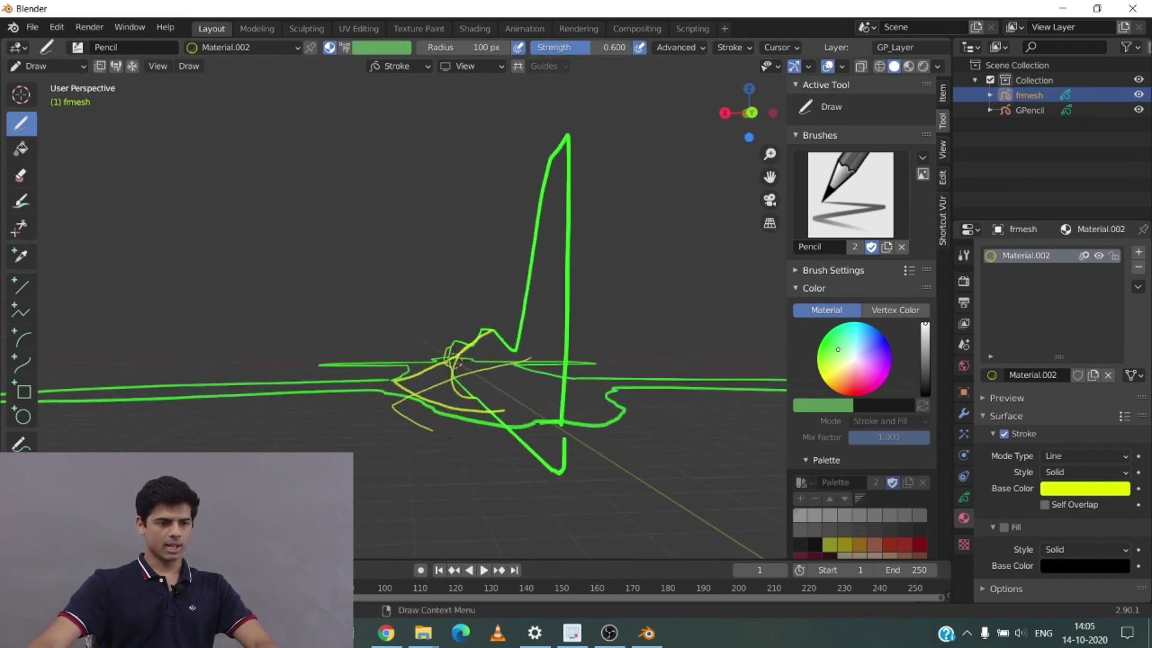
{"action": "middle_click_drag", "start_coordinate": [458, 363], "coordinate": [235, 343]}
{"action": "key", "text": "ctrl+z"}
Draw a yellow cross-section arc at the tail end, from the fin's rear edge around to the lower profile.
{"action": "middle_click_drag", "start_coordinate": [580, 482], "coordinate": [368, 335]}
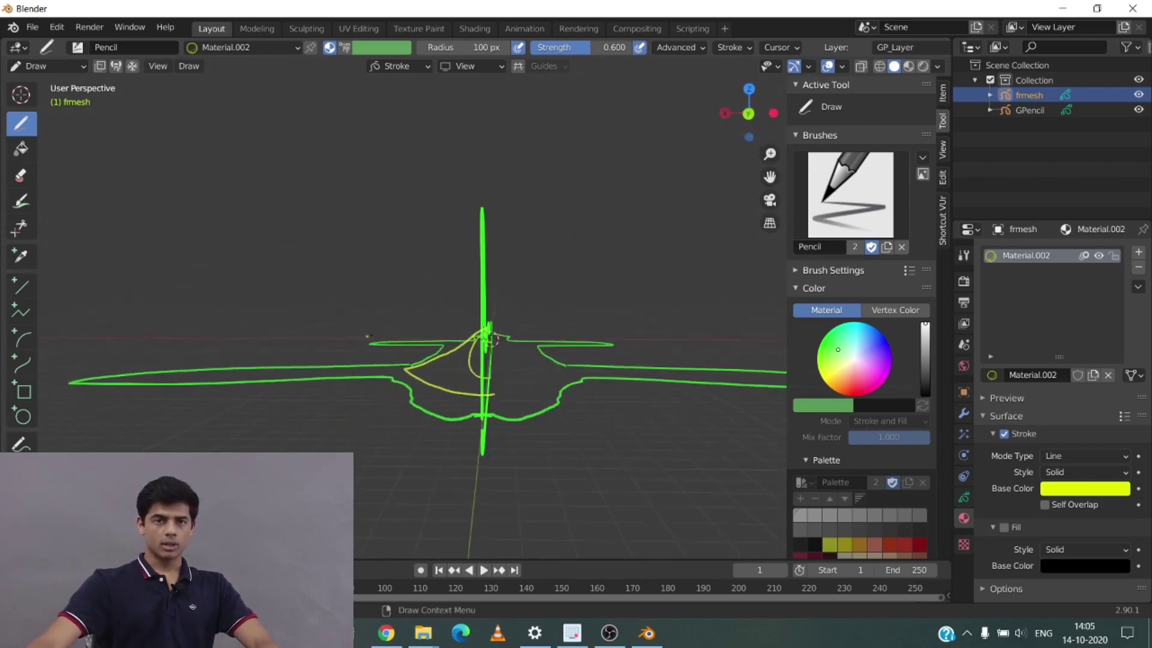
{"action": "scroll", "coordinate": [367, 336], "scroll_direction": "up", "scroll_amount": 2}
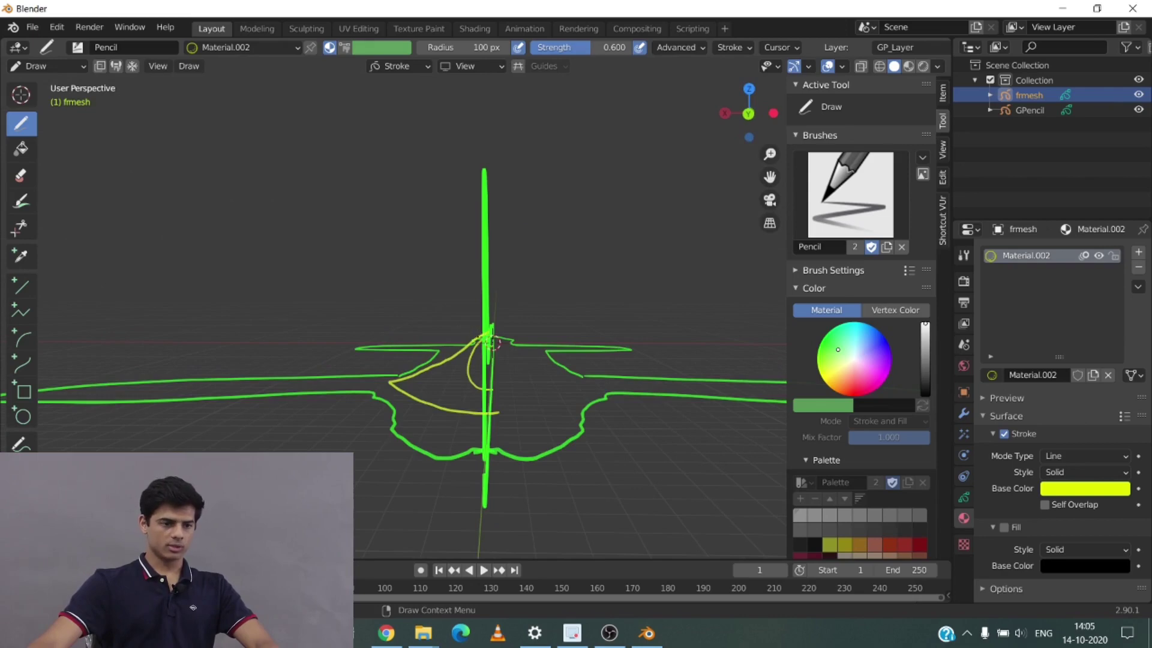
{"action": "mouse_move", "coordinate": [496, 343]}
{"action": "middle_mouse_down"}
{"action": "mouse_move", "coordinate": [331, 369]}
{"action": "mouse_move", "coordinate": [404, 391]}
{"action": "middle_mouse_up"}
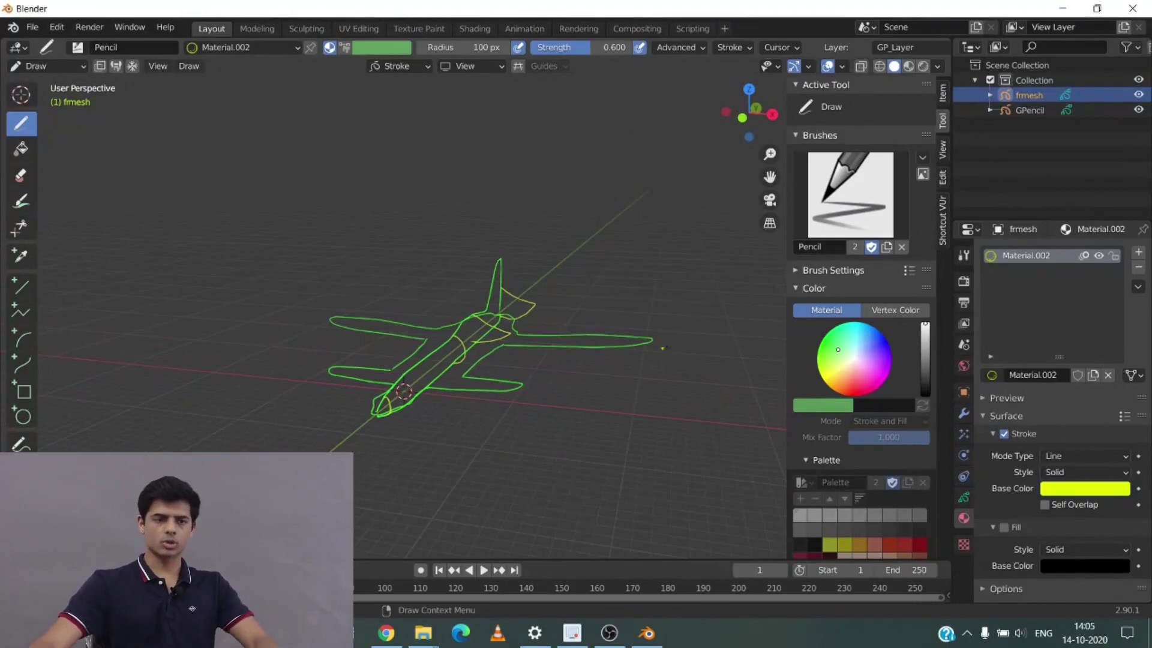
{"action": "scroll", "coordinate": [612, 295], "scroll_direction": "up", "scroll_amount": 2}
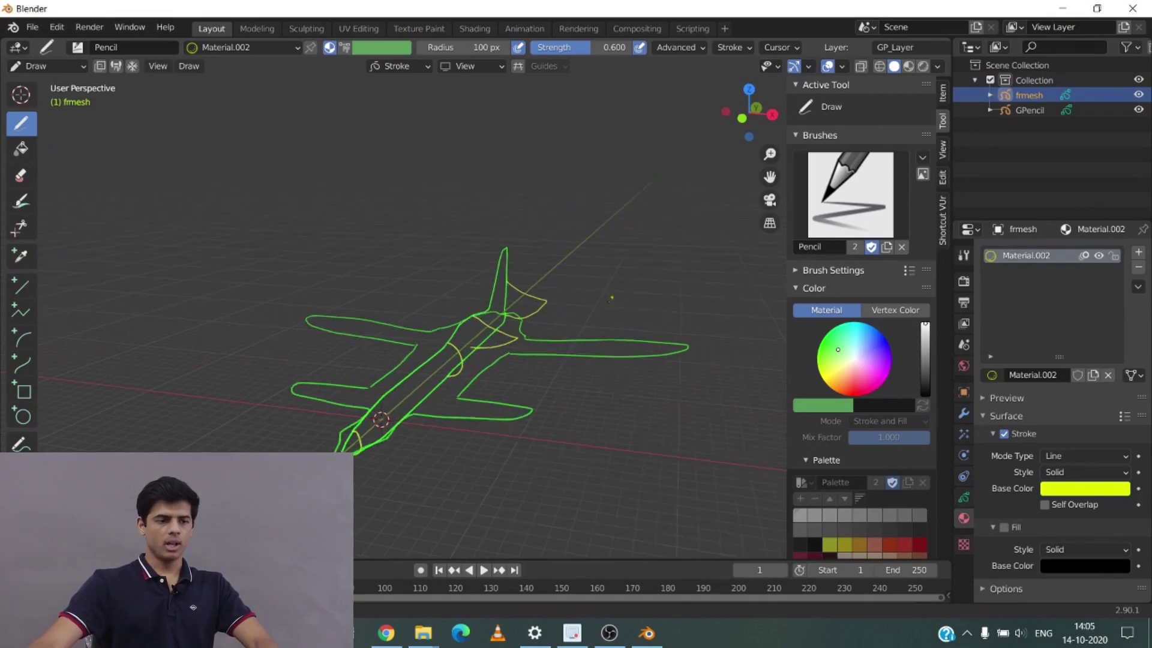
{"action": "middle_click_drag", "start_coordinate": [612, 296], "coordinate": [580, 306]}
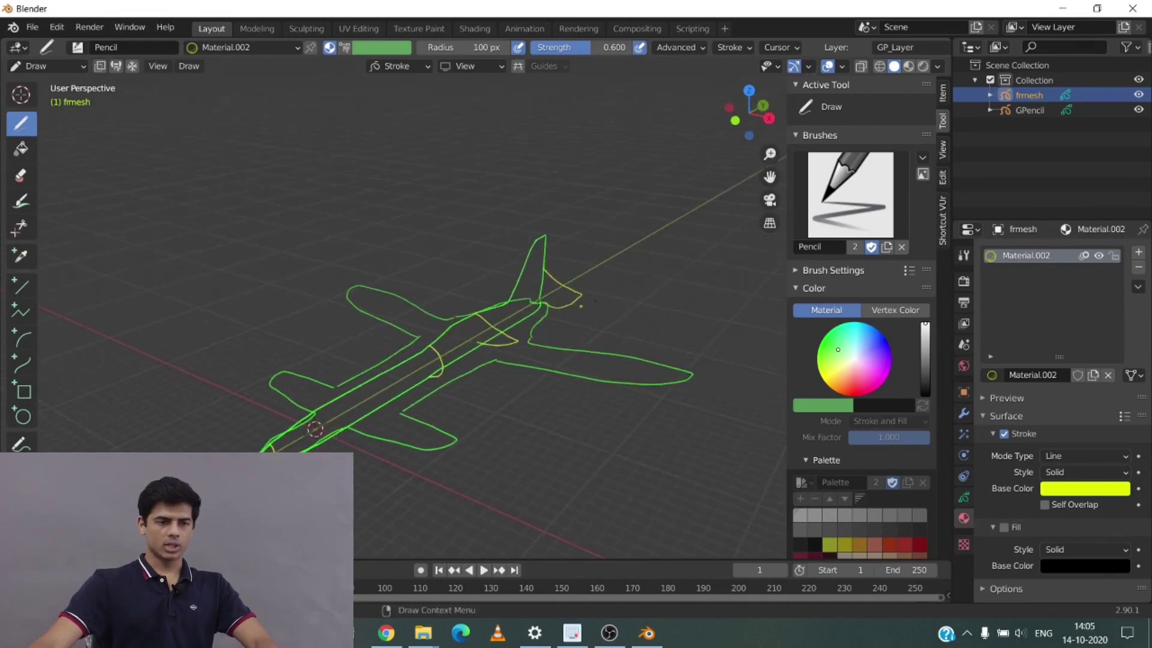
Initialize a BSurface mesh from Object Mode and set its guide strokes to the GPencil object frmesh.
{"action": "left_click", "coordinate": [52, 68]}
{"action": "left_click", "coordinate": [53, 81]}
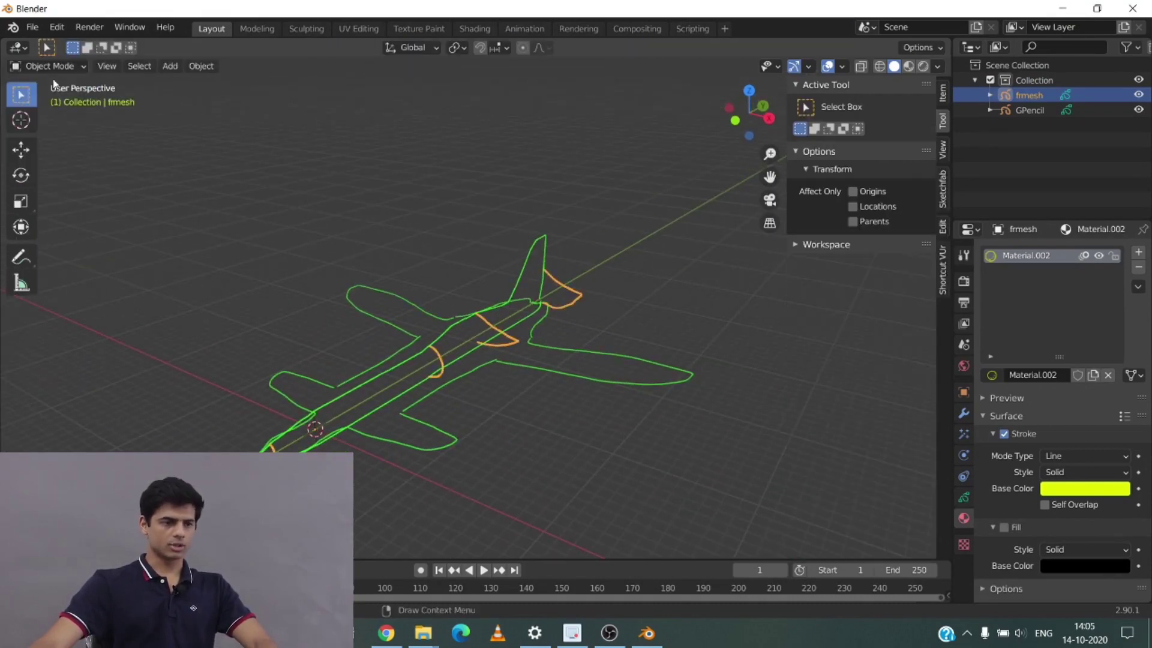
{"action": "left_click", "coordinate": [943, 232]}
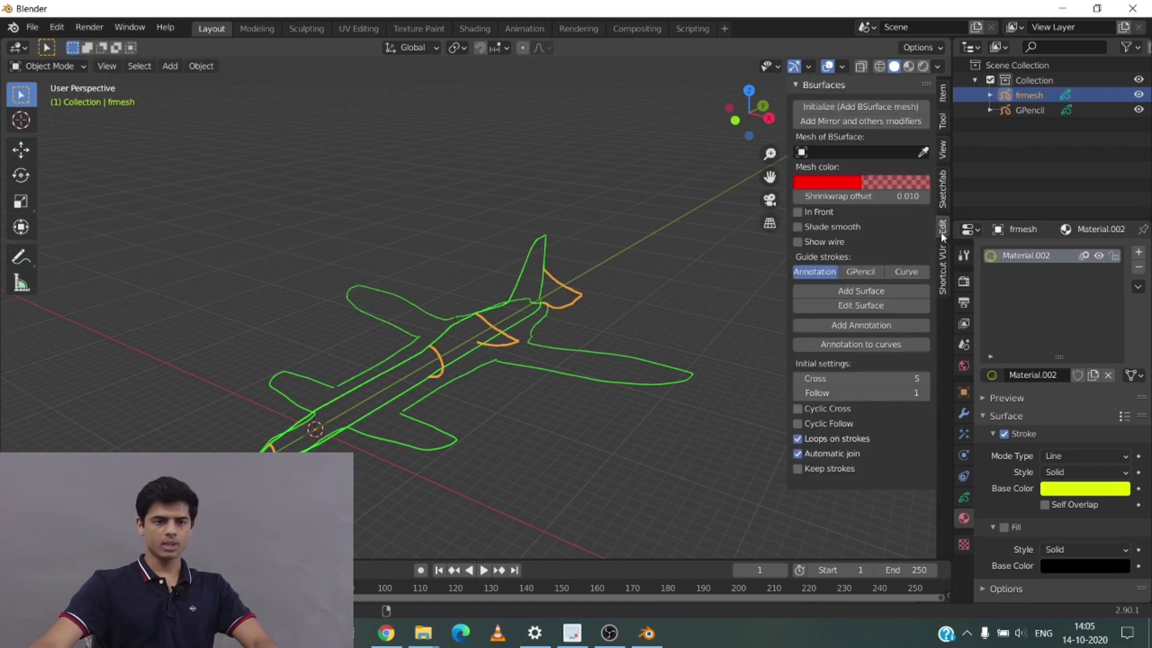
{"action": "left_click", "coordinate": [833, 110]}
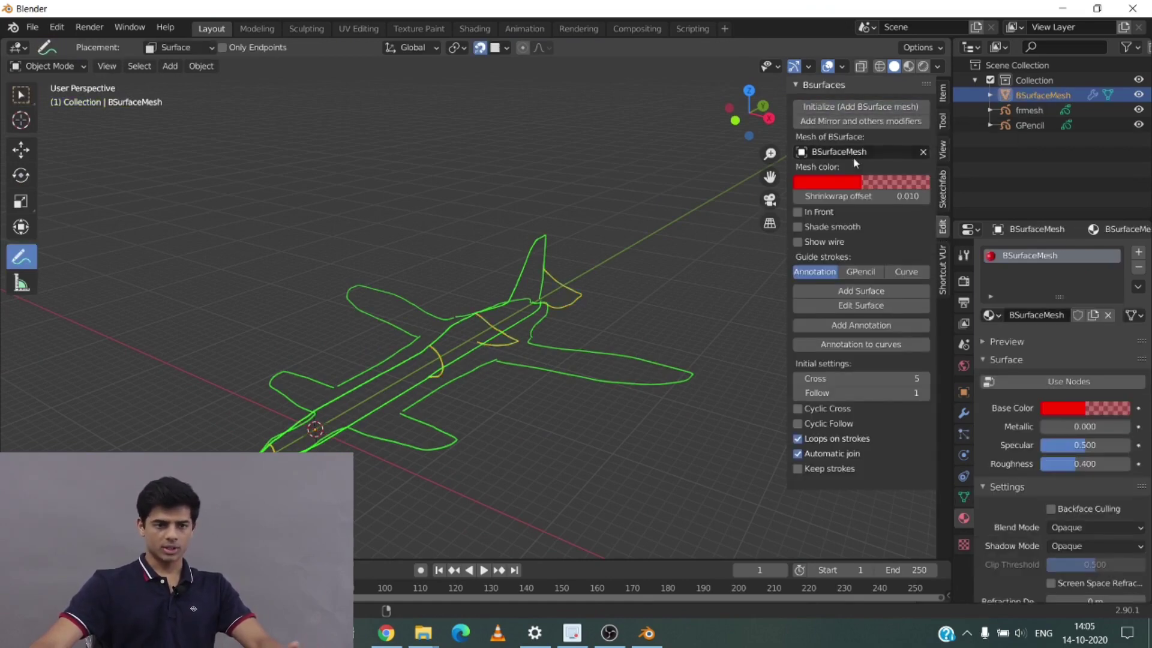
{"action": "left_click", "coordinate": [864, 277]}
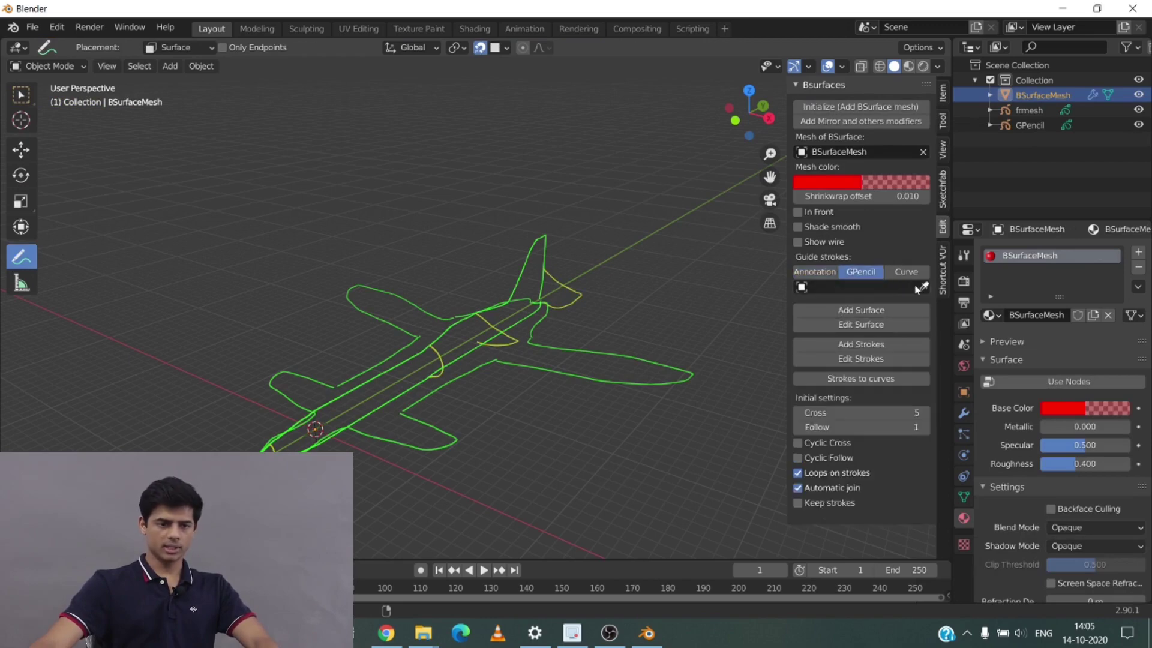
{"action": "left_click", "coordinate": [1029, 110]}
Add the fuselage side surface from the yellow guide strokes, with Follow at 34 and Cross at 18.
{"action": "mouse_move", "coordinate": [540, 336]}
{"action": "middle_mouse_down"}
{"action": "mouse_move", "coordinate": [662, 337]}
{"action": "mouse_move", "coordinate": [642, 358]}
{"action": "mouse_move", "coordinate": [588, 337]}
{"action": "mouse_move", "coordinate": [553, 385]}
{"action": "mouse_move", "coordinate": [604, 368]}
{"action": "mouse_move", "coordinate": [604, 336]}
{"action": "mouse_move", "coordinate": [449, 418]}
{"action": "mouse_move", "coordinate": [545, 366]}
{"action": "mouse_move", "coordinate": [432, 360]}
{"action": "mouse_move", "coordinate": [450, 334]}
{"action": "mouse_move", "coordinate": [390, 315]}
{"action": "mouse_move", "coordinate": [612, 342]}
{"action": "mouse_move", "coordinate": [598, 360]}
{"action": "mouse_move", "coordinate": [602, 380]}
{"action": "mouse_move", "coordinate": [533, 421]}
{"action": "middle_mouse_up"}
{"action": "scroll", "coordinate": [633, 339], "scroll_direction": "up", "scroll_amount": 2}
{"action": "left_click", "coordinate": [852, 310]}
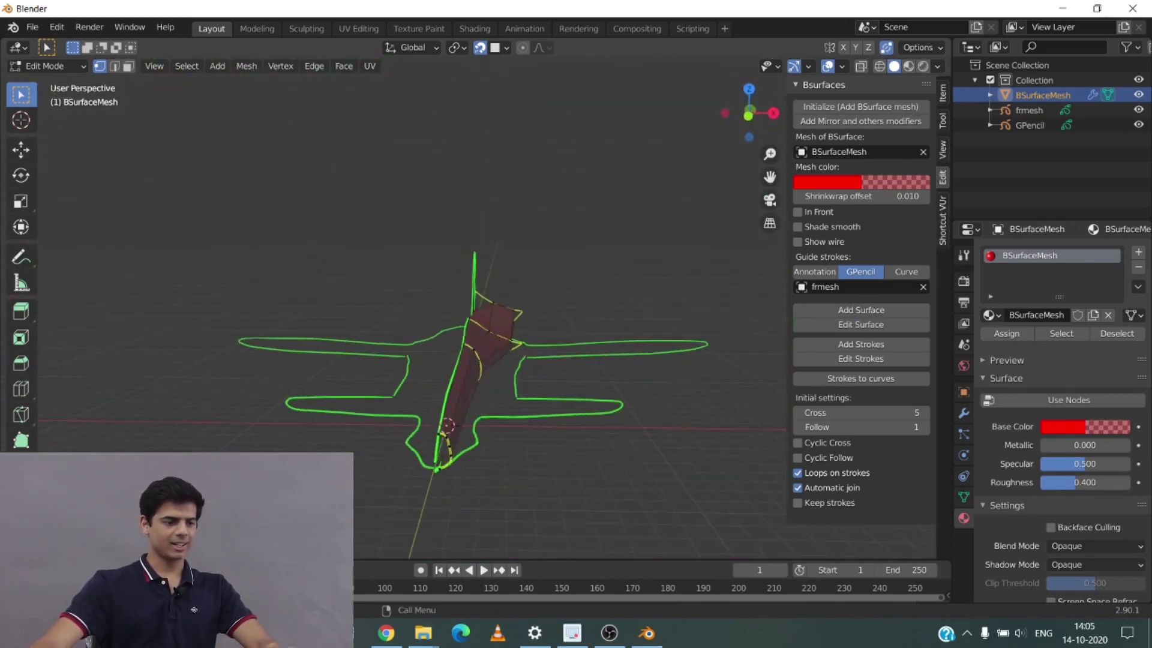
{"action": "left_click", "coordinate": [110, 547]}
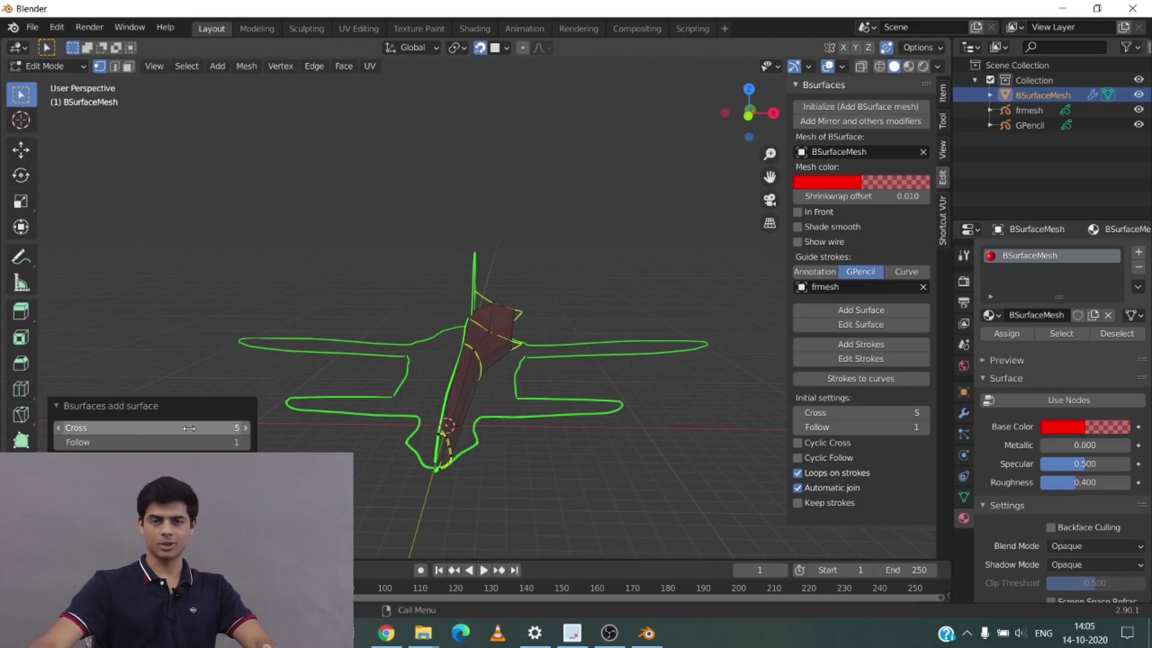
{"action": "left_click_drag", "start_coordinate": [167, 442], "coordinate": [246, 442]}
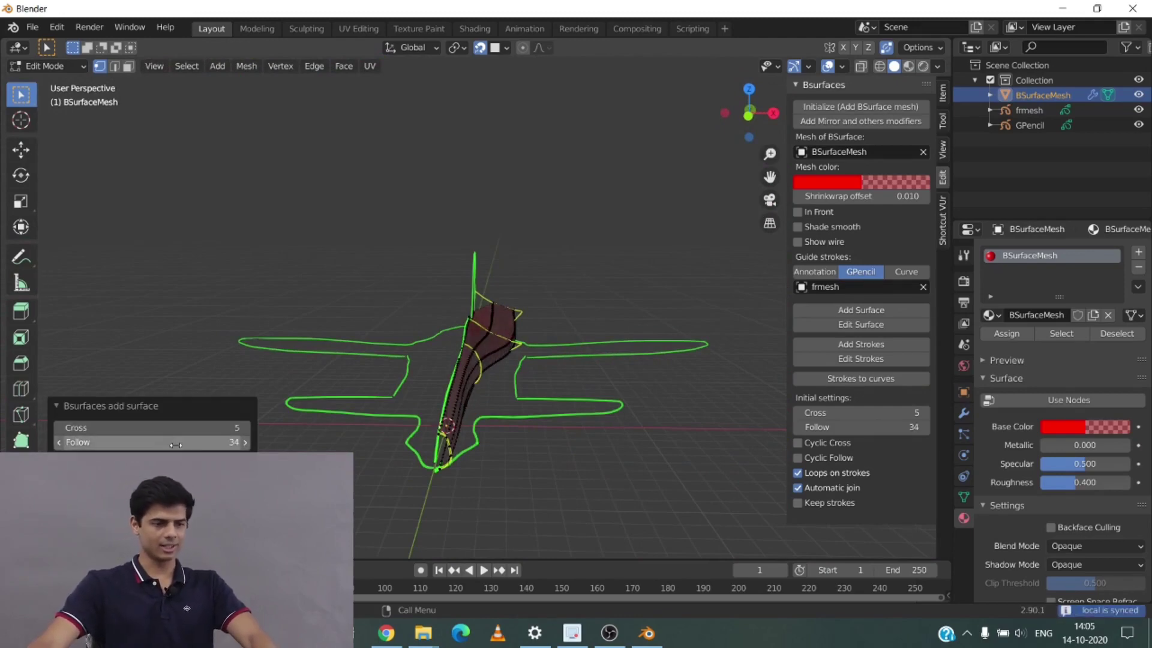
{"action": "left_click_drag", "start_coordinate": [167, 427], "coordinate": [193, 427]}
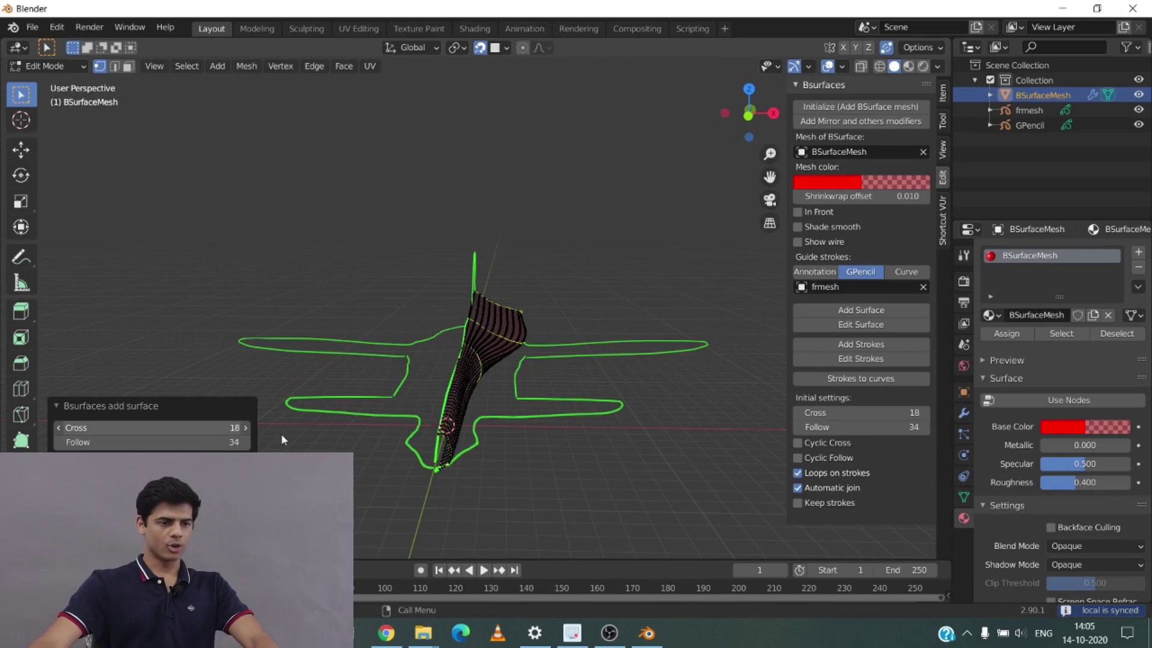
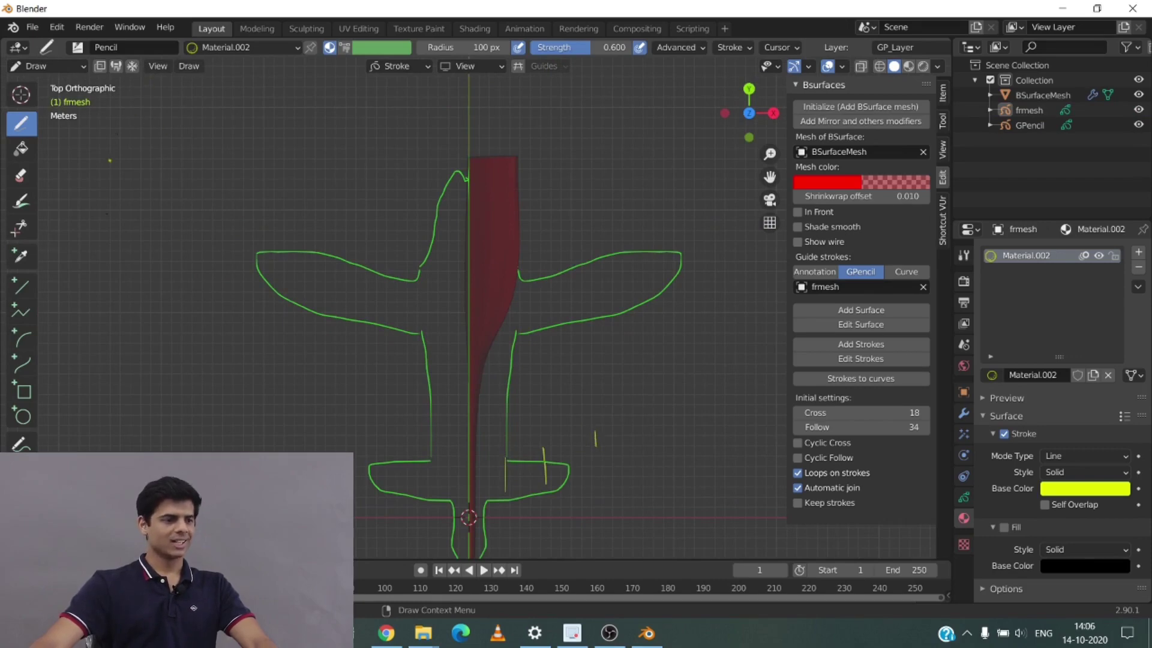
Leave Draw mode on frmesh, select the red fuselage surface BSurfaceMesh, and enter its Edit Mode.
{"action": "left_click", "coordinate": [51, 69]}
{"action": "left_click", "coordinate": [60, 79]}
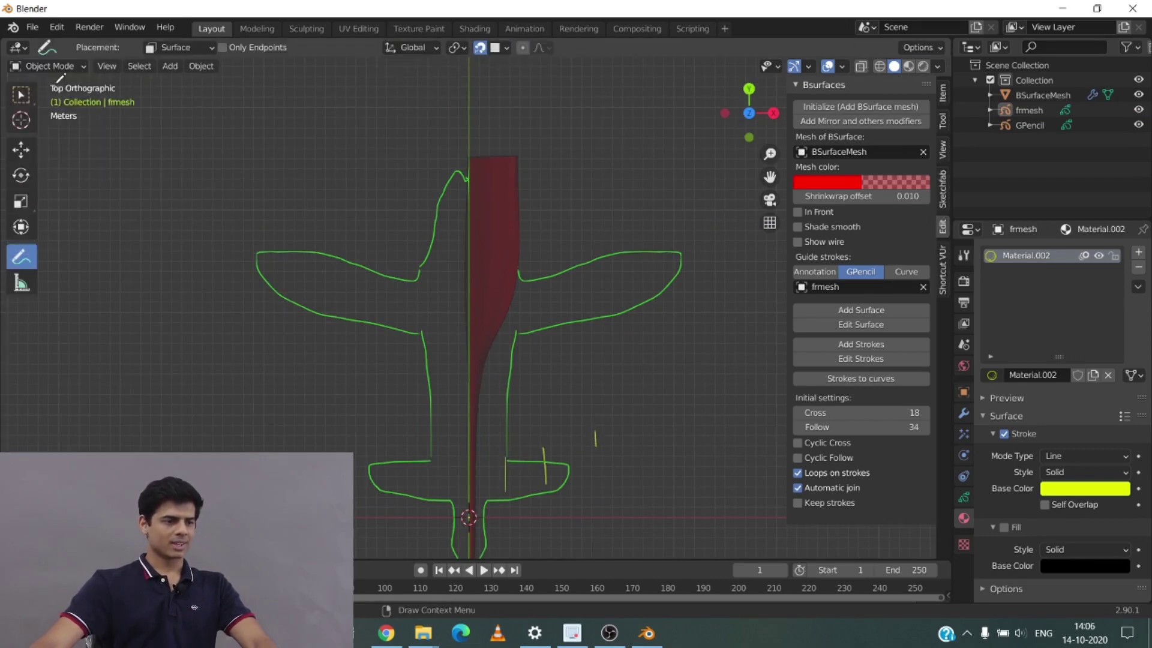
{"action": "left_click", "coordinate": [45, 66]}
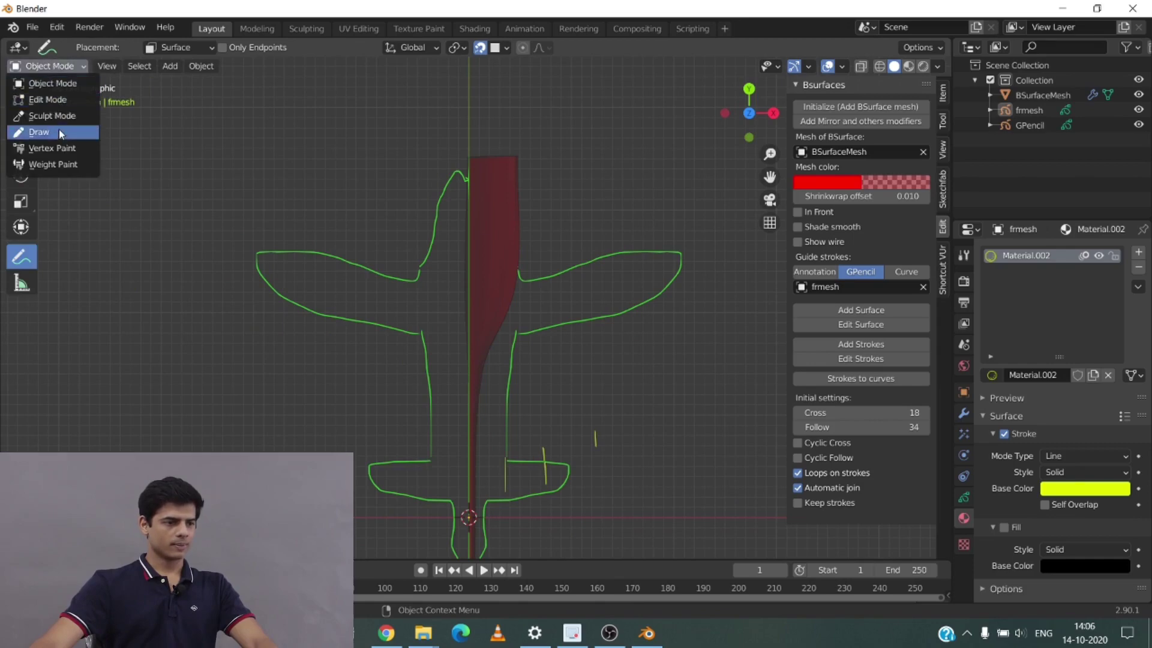
{"action": "left_click", "coordinate": [48, 99]}
{"action": "left_click", "coordinate": [45, 66]}
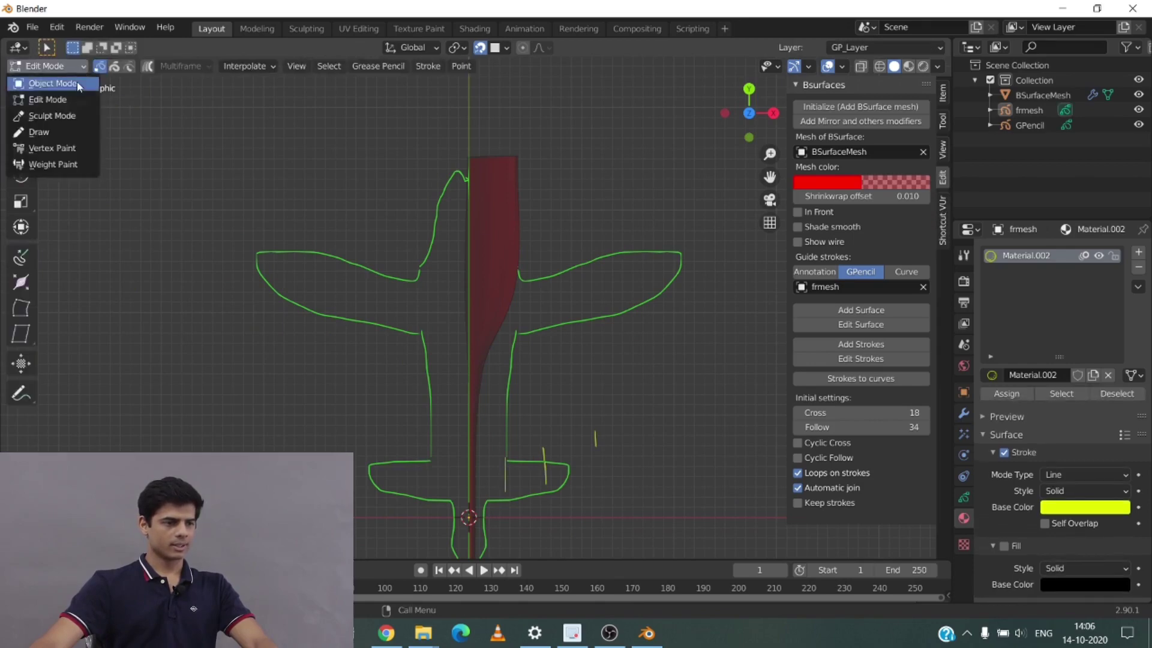
{"action": "left_click", "coordinate": [53, 83]}
{"action": "left_click", "coordinate": [21, 94]}
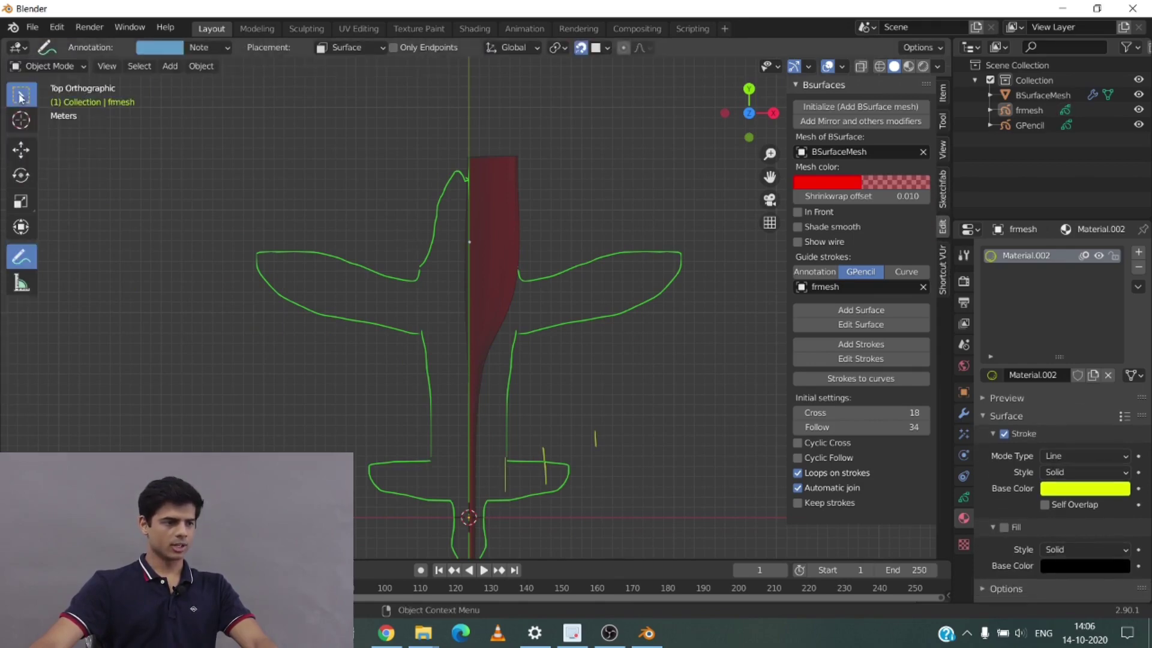
{"action": "left_click", "coordinate": [483, 239]}
{"action": "left_click", "coordinate": [54, 68]}
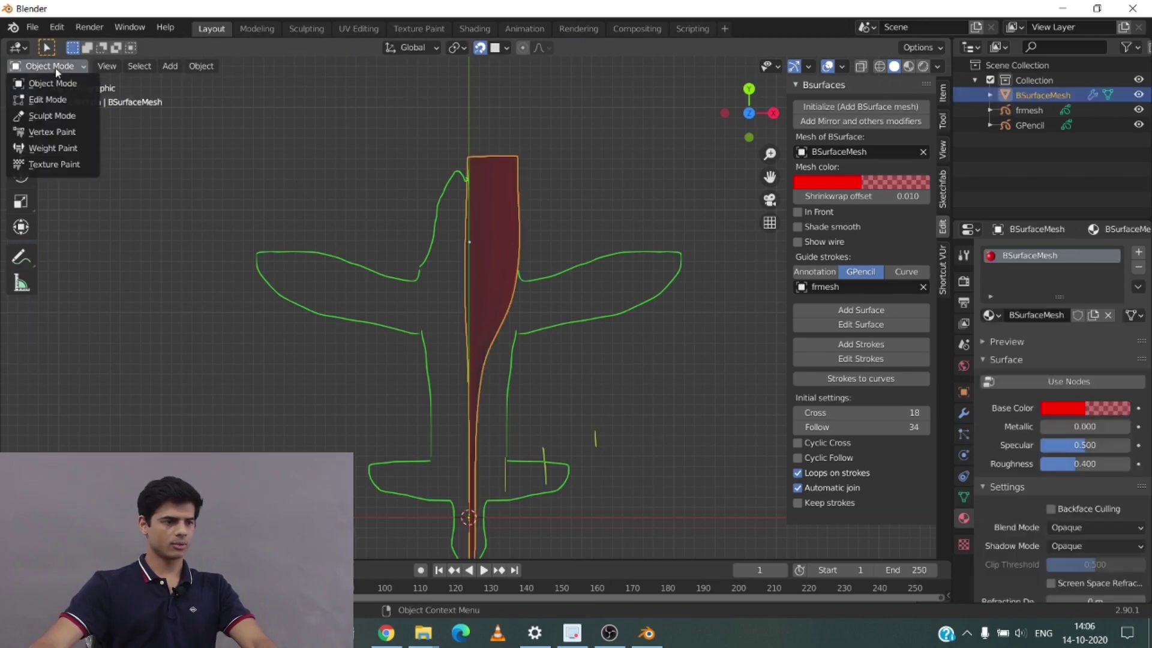
{"action": "left_click", "coordinate": [55, 100]}
Add a surface from the three yellow guide strokes at the small front wing and check it from several angles.
{"action": "middle_click_drag", "start_coordinate": [366, 342], "coordinate": [314, 234]}
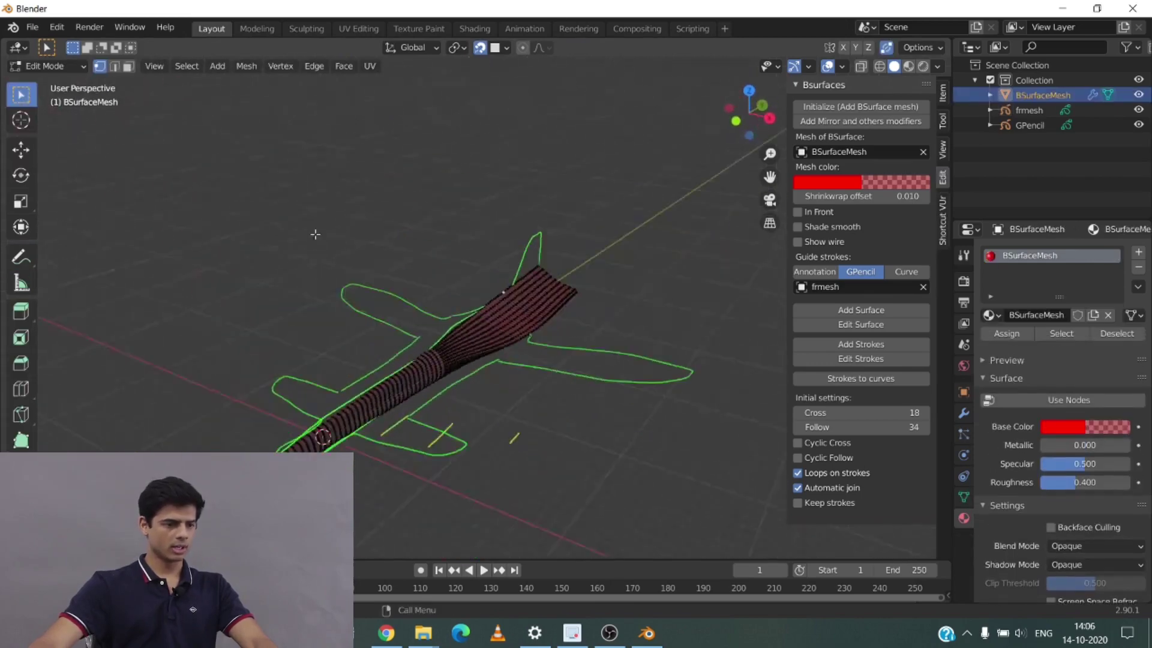
{"action": "scroll", "coordinate": [377, 385], "scroll_direction": "up", "scroll_amount": 3}
{"action": "middle_click_drag", "start_coordinate": [528, 278], "coordinate": [475, 306]}
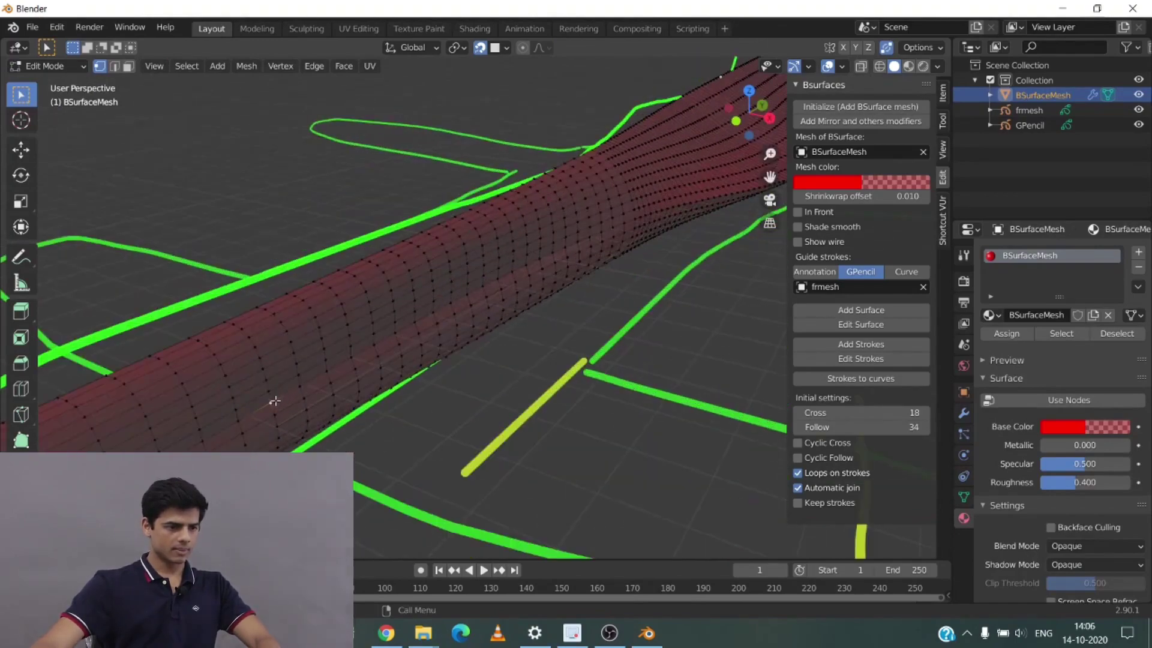
{"action": "left_click", "coordinate": [440, 307], "text": "ctrl"}
{"action": "middle_click_drag", "start_coordinate": [470, 433], "coordinate": [532, 516]}
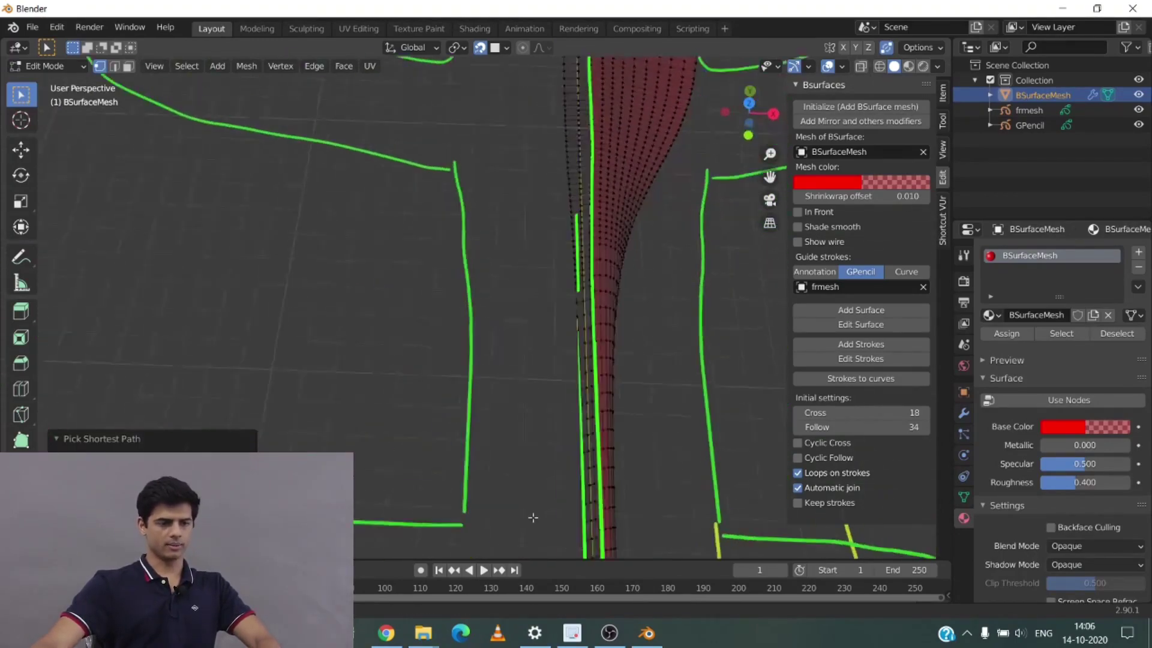
{"action": "scroll", "coordinate": [532, 517], "scroll_direction": "down", "scroll_amount": 4}
{"action": "middle_click_drag", "start_coordinate": [575, 479], "coordinate": [581, 501]}
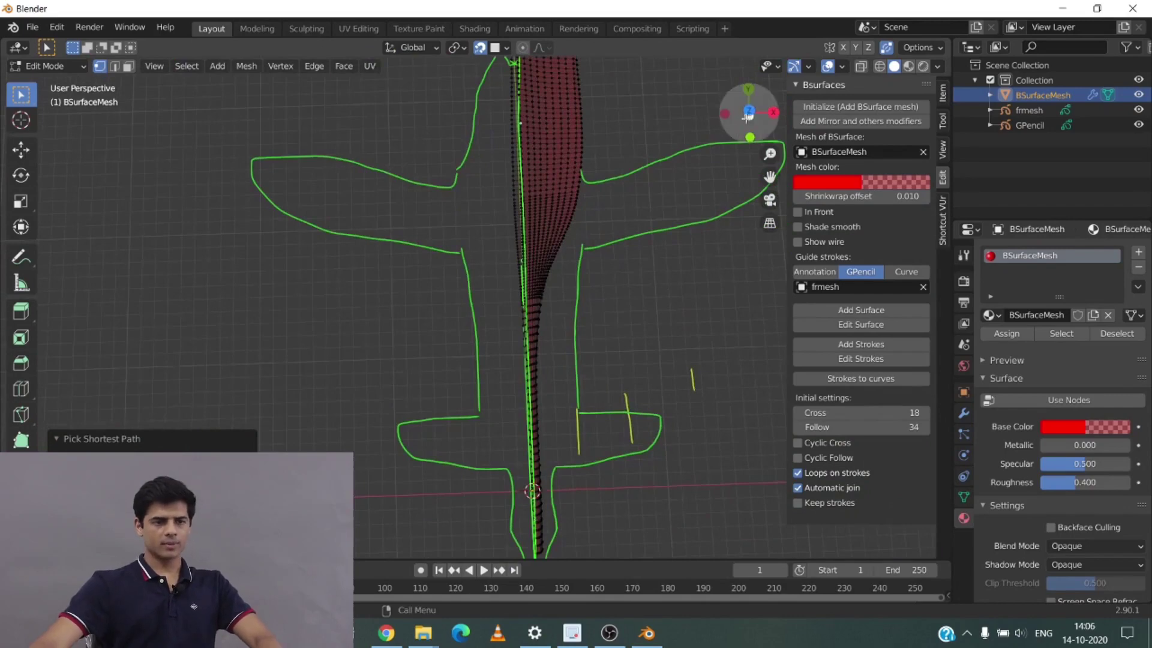
{"action": "left_click", "coordinate": [748, 111]}
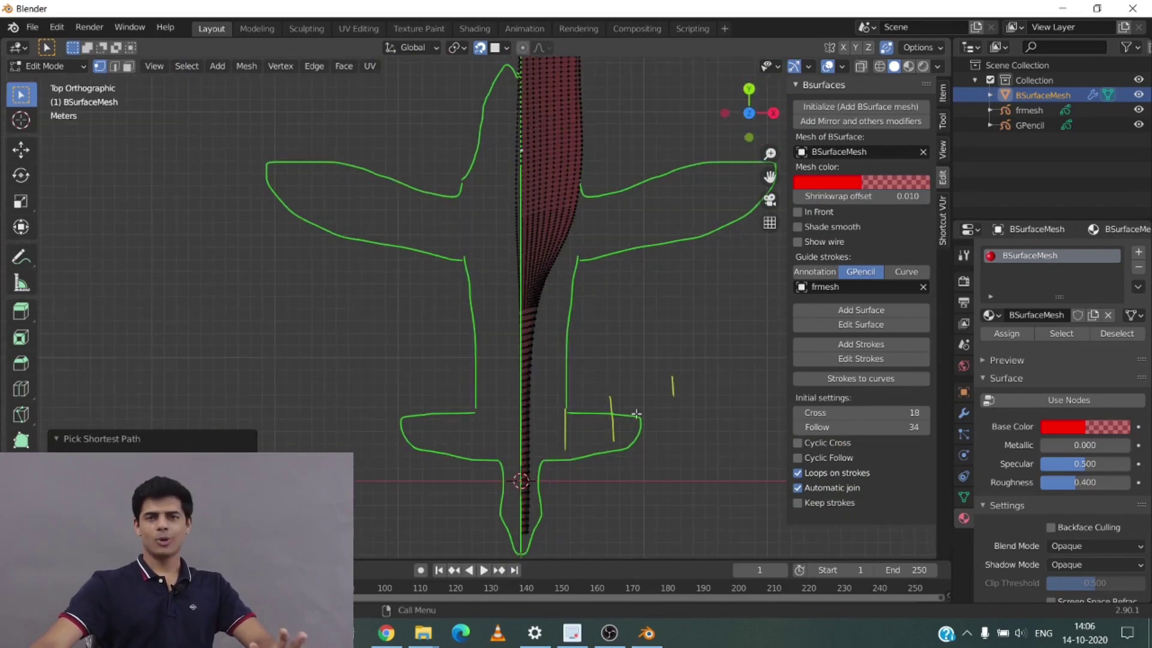
{"action": "left_click", "coordinate": [824, 309]}
{"action": "mouse_move", "coordinate": [647, 480]}
{"action": "middle_mouse_down"}
{"action": "mouse_move", "coordinate": [563, 419]}
{"action": "mouse_move", "coordinate": [550, 344]}
{"action": "mouse_move", "coordinate": [581, 345]}
{"action": "middle_mouse_up"}
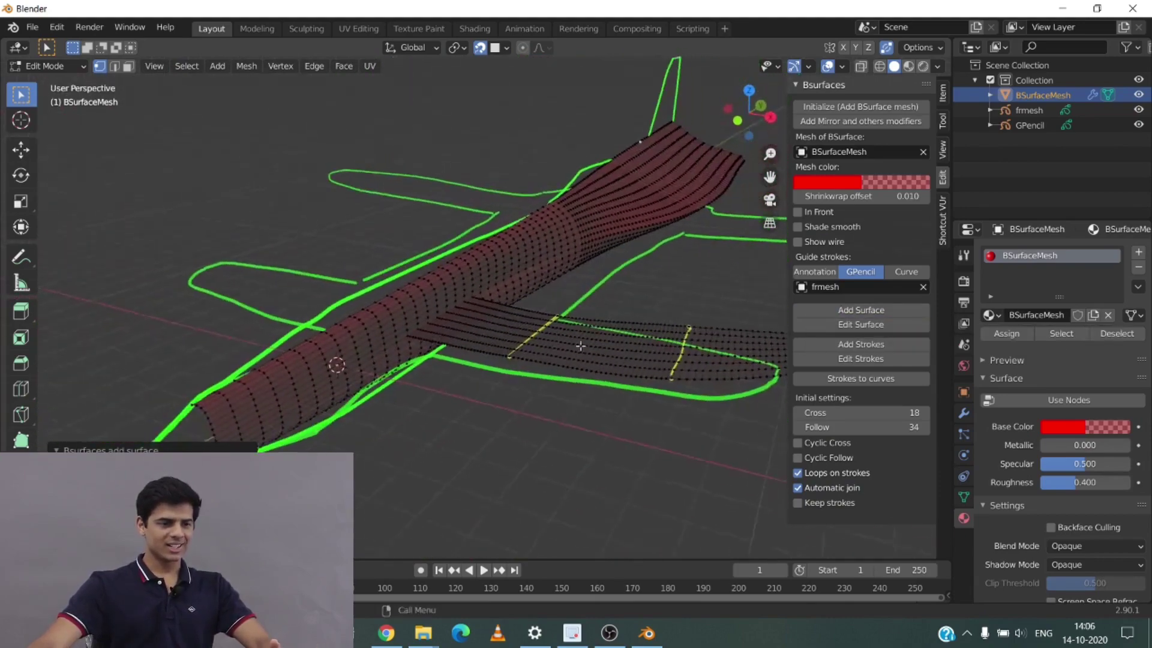
{"action": "scroll", "coordinate": [554, 345], "scroll_direction": "up", "scroll_amount": 4}
{"action": "scroll", "coordinate": [478, 330], "scroll_direction": "down", "scroll_amount": 5}
{"action": "scroll", "coordinate": [488, 329], "scroll_direction": "up", "scroll_amount": 2}
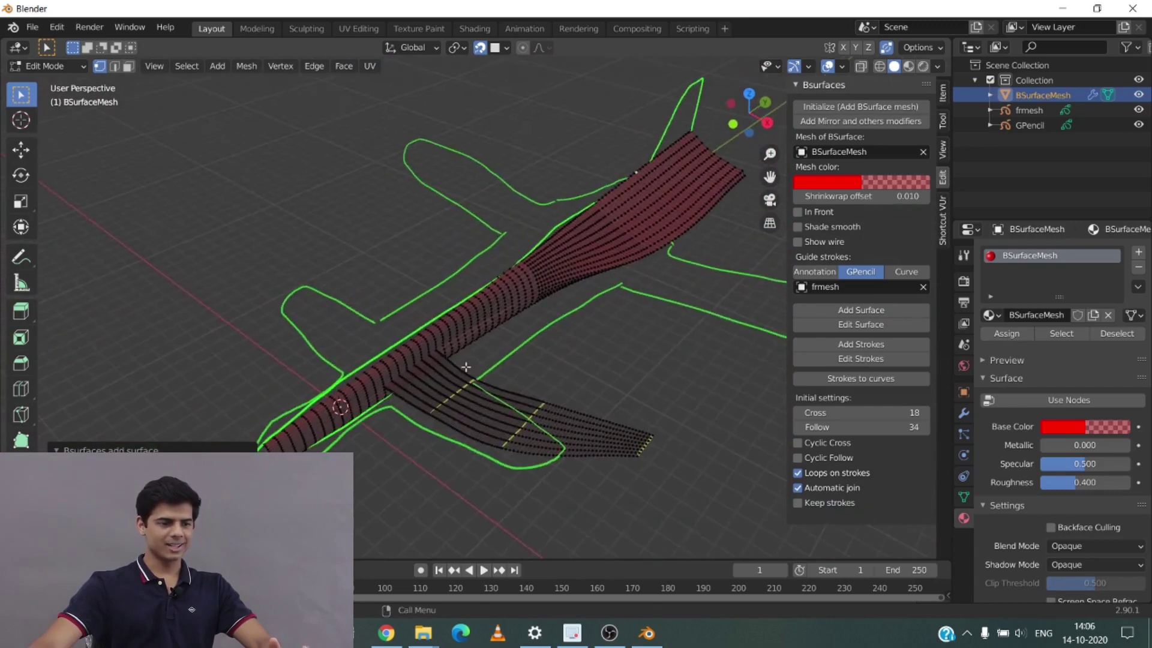
{"action": "mouse_move", "coordinate": [493, 392]}
{"action": "middle_mouse_down"}
{"action": "mouse_move", "coordinate": [458, 401]}
{"action": "mouse_move", "coordinate": [560, 438]}
{"action": "mouse_move", "coordinate": [576, 411]}
{"action": "mouse_move", "coordinate": [496, 420]}
{"action": "mouse_move", "coordinate": [545, 441]}
{"action": "mouse_move", "coordinate": [582, 380]}
{"action": "mouse_move", "coordinate": [683, 498]}
{"action": "middle_mouse_up"}
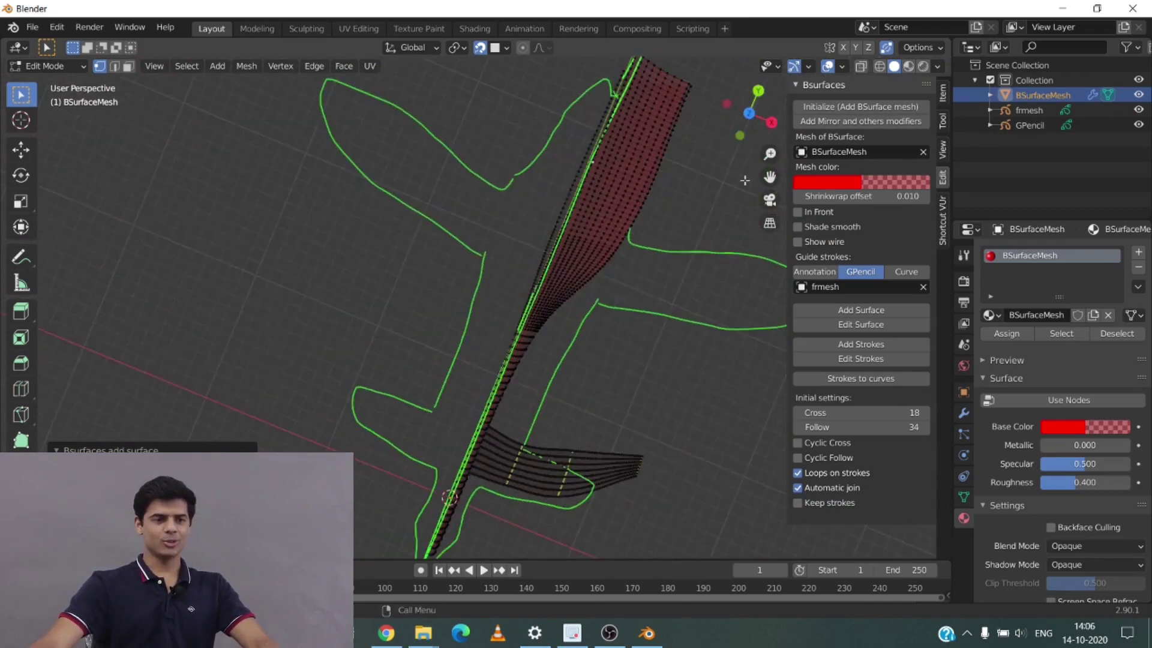
Return to the top view, leave Edit Mode on the surface mesh, and put frmesh in Draw mode.
{"action": "left_click", "coordinate": [751, 114]}
{"action": "scroll", "coordinate": [379, 197], "scroll_direction": "down", "scroll_amount": 2}
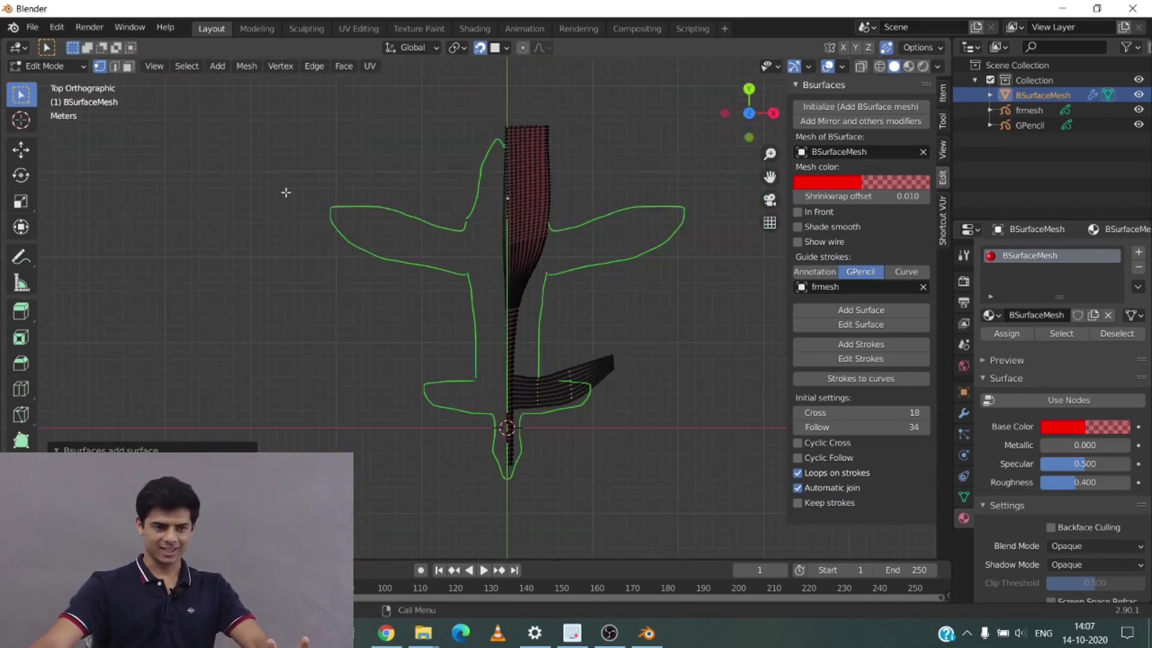
{"action": "left_click", "coordinate": [53, 67]}
{"action": "left_click", "coordinate": [54, 83]}
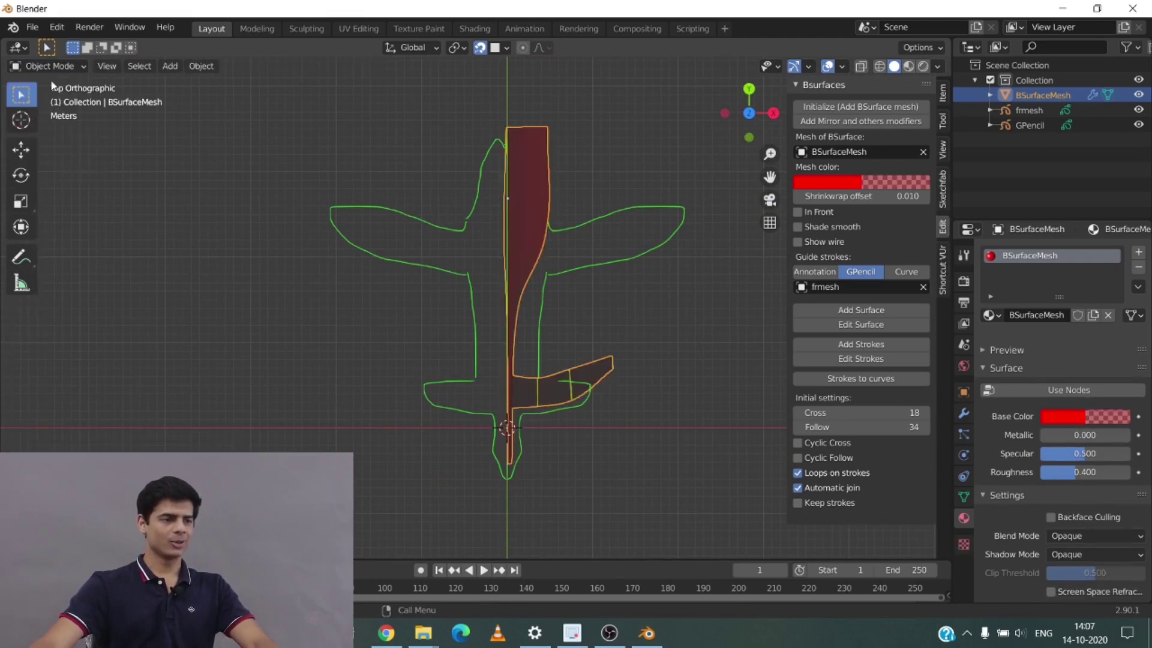
{"action": "left_click", "coordinate": [1028, 110]}
{"action": "left_click", "coordinate": [80, 67]}
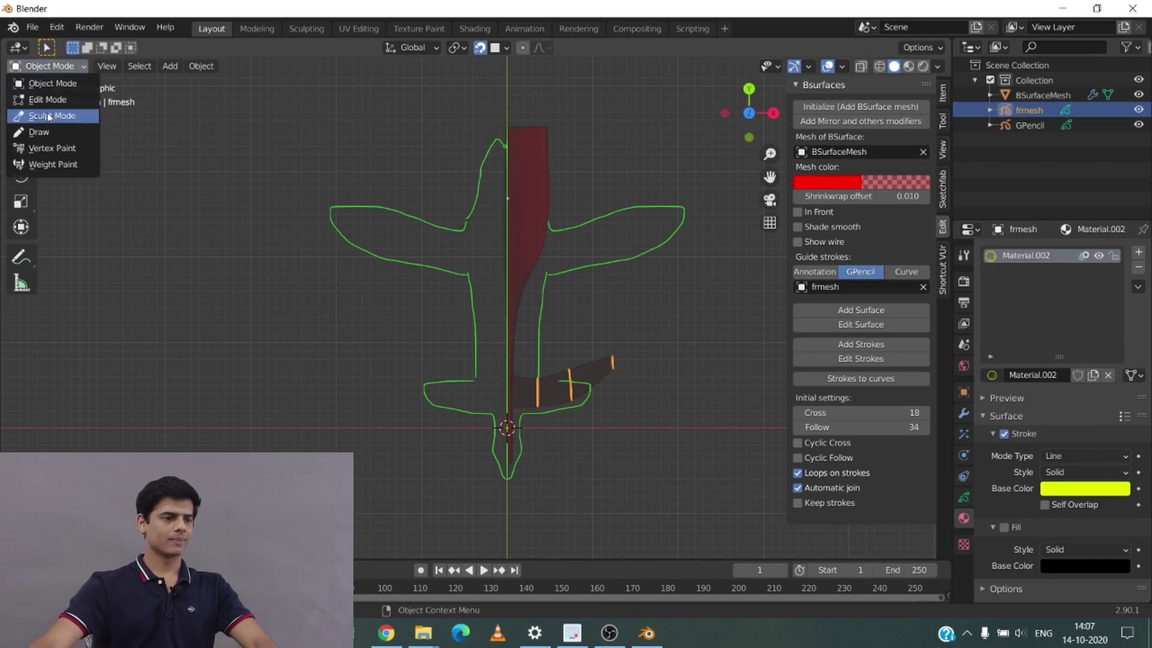
{"action": "left_click", "coordinate": [54, 128]}
Replace the front-wing guide strokes with three yellow lengthwise ones at the large rear wing: mid-span, at the tip, and beyond it.
{"action": "scroll", "coordinate": [766, 231], "scroll_direction": "up", "scroll_amount": 5}
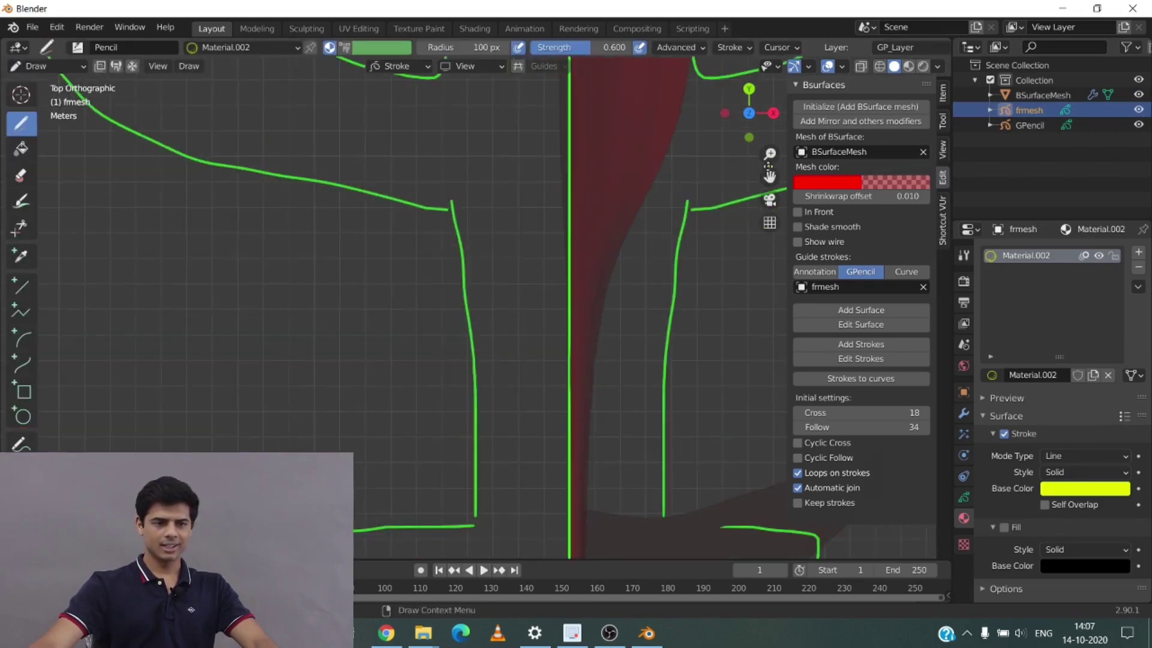
{"action": "mouse_move", "coordinate": [770, 176]}
{"action": "left_mouse_down"}
{"action": "mouse_move", "coordinate": [714, 256]}
{"action": "mouse_move", "coordinate": [463, 474]}
{"action": "left_mouse_up"}
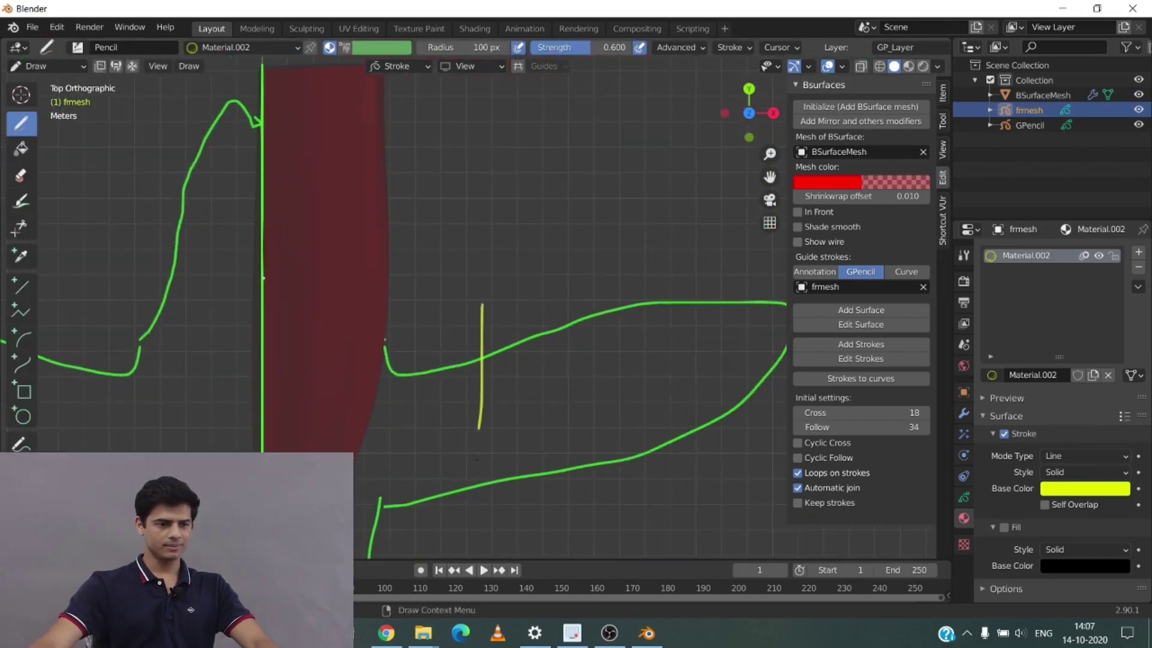
{"action": "scroll", "coordinate": [543, 461], "scroll_direction": "down", "scroll_amount": 7}
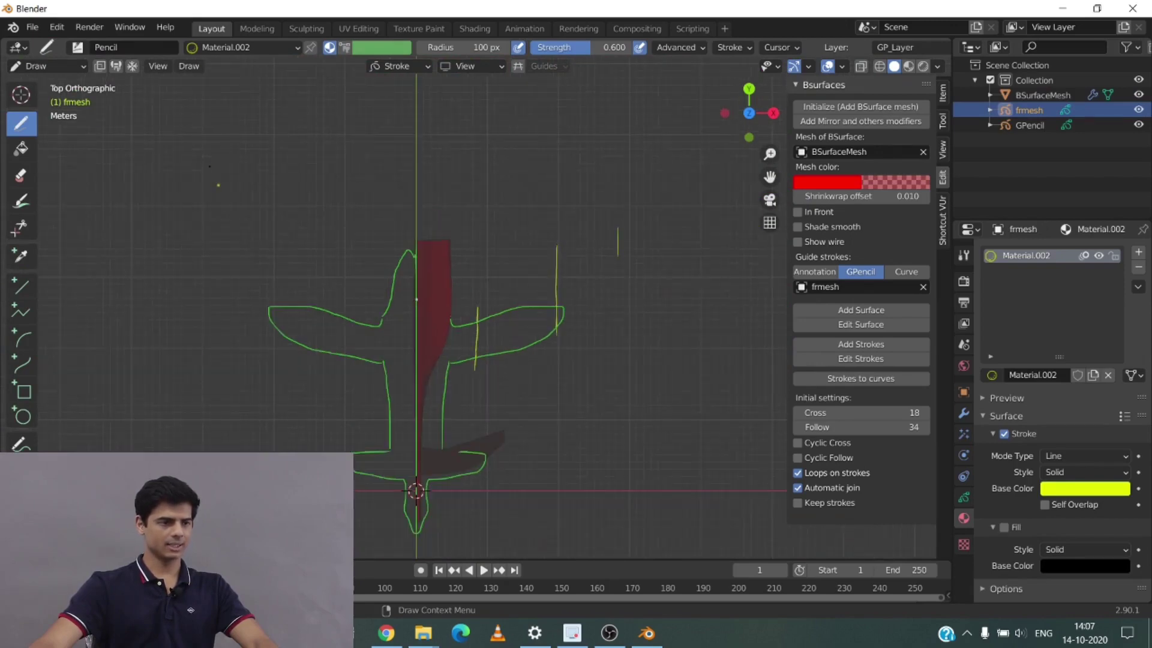
Leave Draw mode on frmesh, select the red surface mesh BSurfaceMesh, and enter its Edit Mode.
{"action": "left_click", "coordinate": [44, 63]}
{"action": "left_click", "coordinate": [36, 82]}
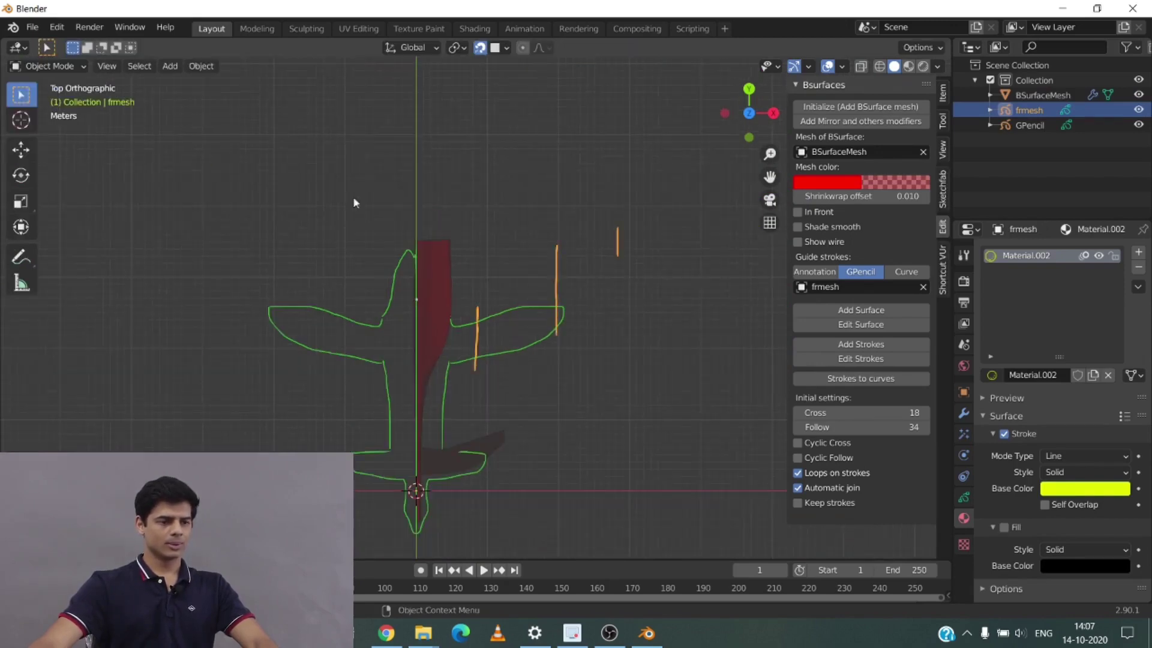
{"action": "left_click", "coordinate": [423, 275]}
{"action": "left_click", "coordinate": [58, 70]}
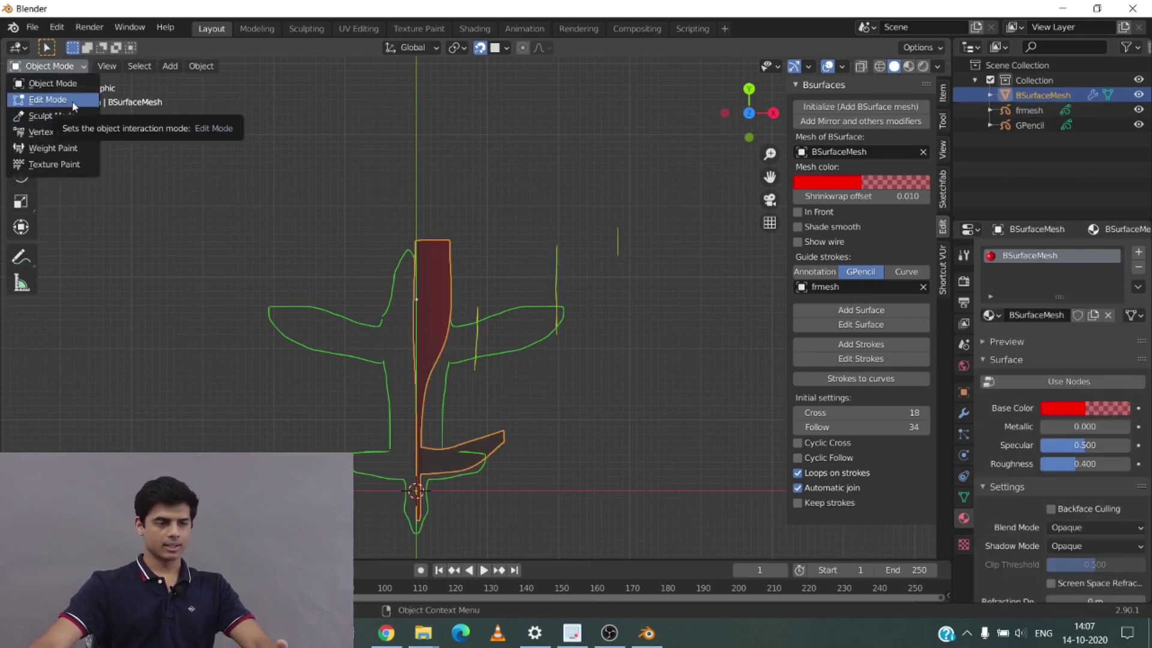
{"action": "left_click", "coordinate": [71, 100]}
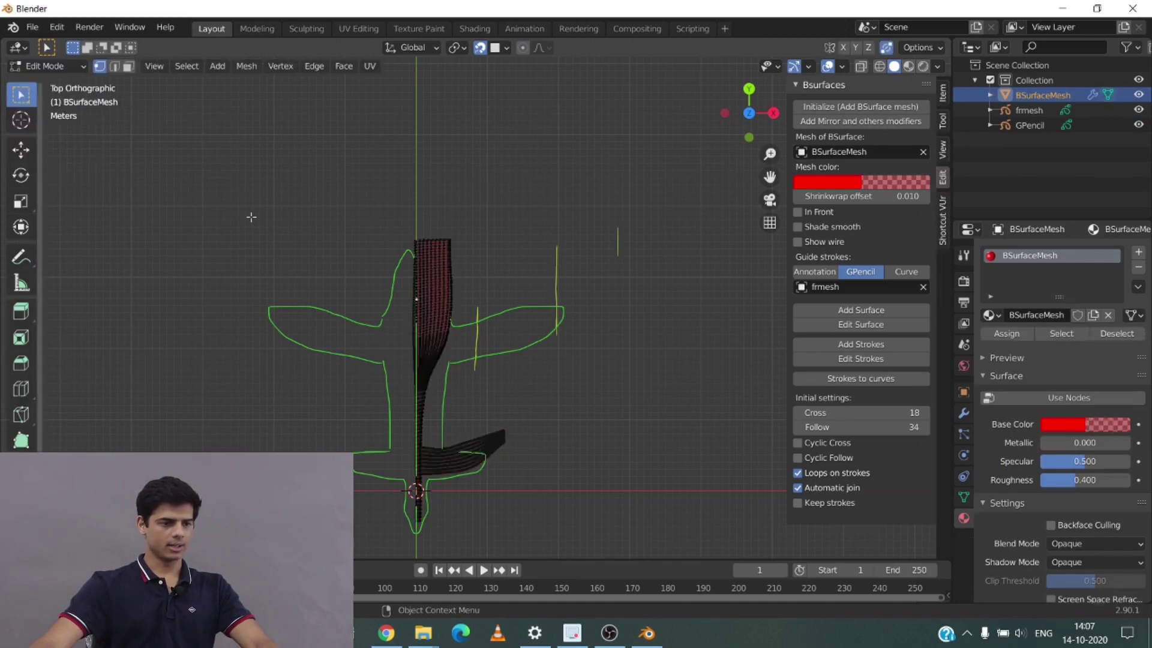
Select the fuselage edge path beside the rear wing, add a surface from the three yellow guide strokes, and check it from several angles.
{"action": "mouse_move", "coordinate": [249, 216]}
{"action": "middle_mouse_down"}
{"action": "mouse_move", "coordinate": [278, 324]}
{"action": "mouse_move", "coordinate": [447, 254]}
{"action": "mouse_move", "coordinate": [198, 269]}
{"action": "middle_mouse_up"}
{"action": "scroll", "coordinate": [395, 241], "scroll_direction": "up", "scroll_amount": 9}
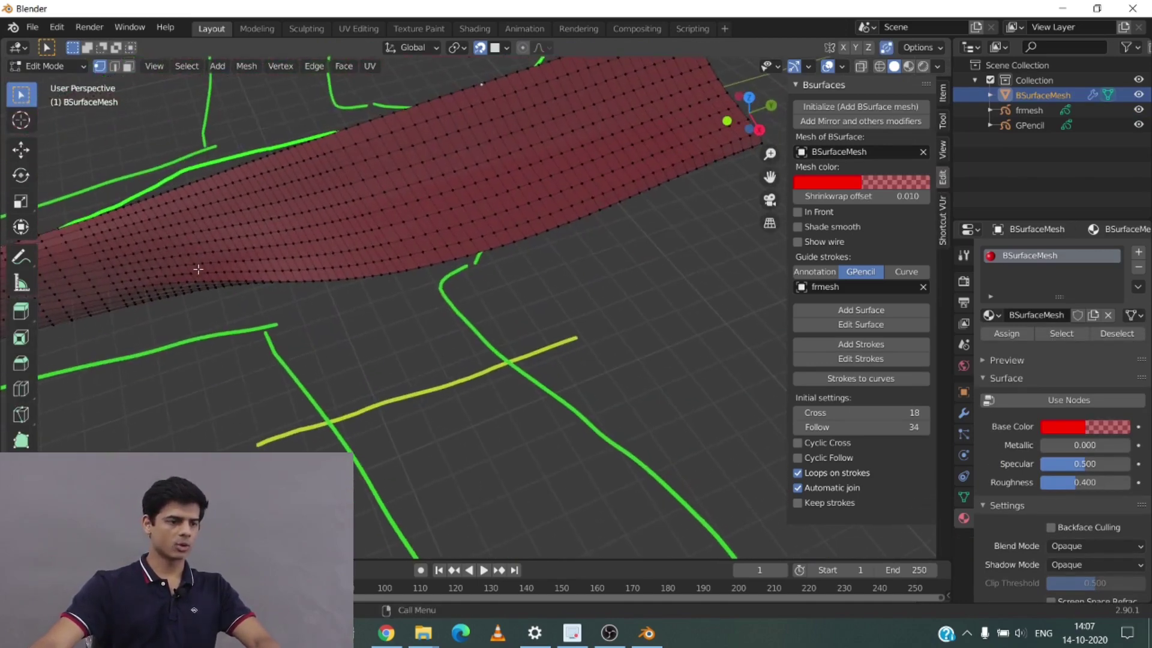
{"action": "left_click", "coordinate": [471, 240], "text": "ctrl"}
{"action": "middle_click_drag", "start_coordinate": [471, 239], "coordinate": [544, 353]}
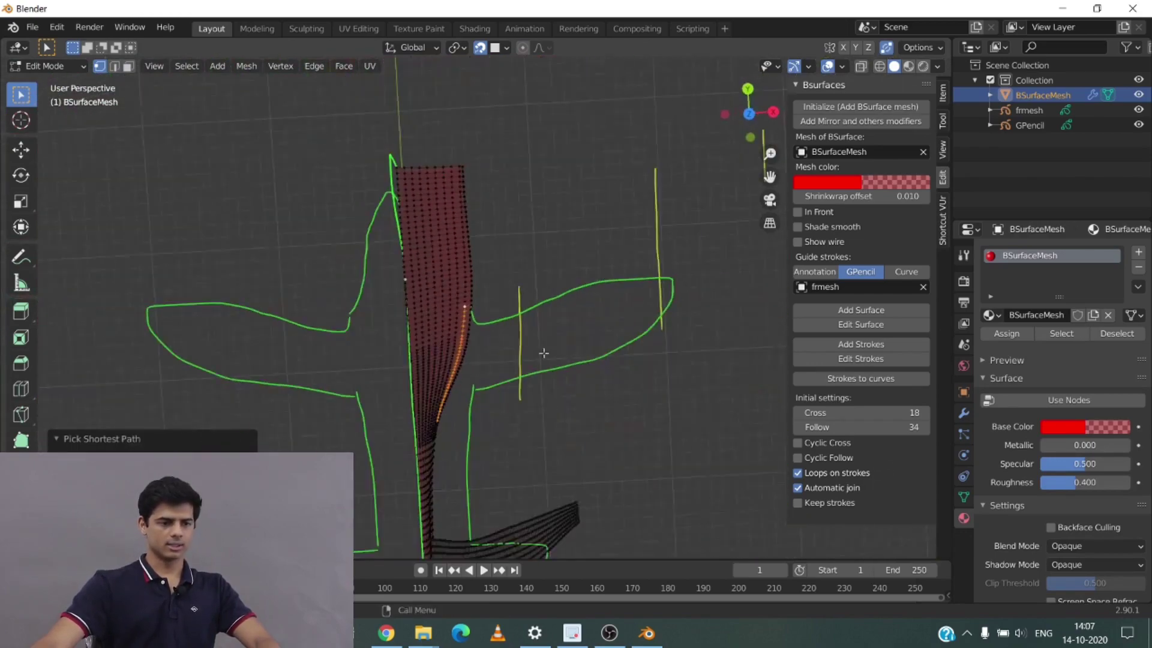
{"action": "left_click", "coordinate": [849, 317]}
{"action": "middle_click_drag", "start_coordinate": [589, 334], "coordinate": [531, 284]}
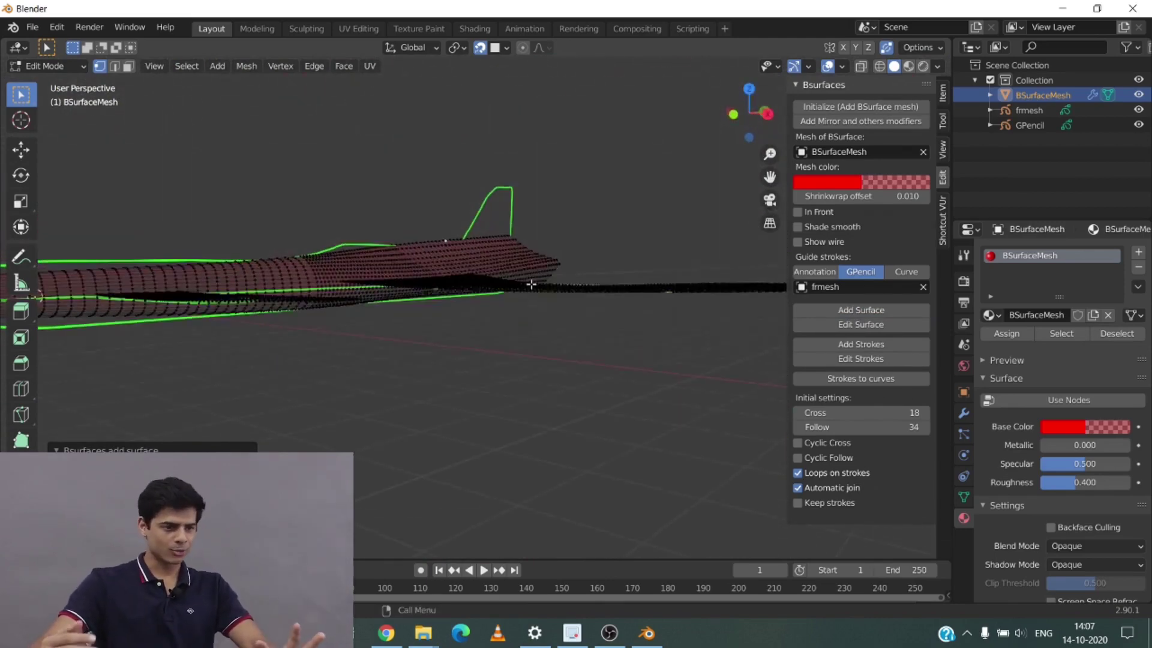
{"action": "middle_click_drag", "start_coordinate": [525, 293], "coordinate": [427, 364]}
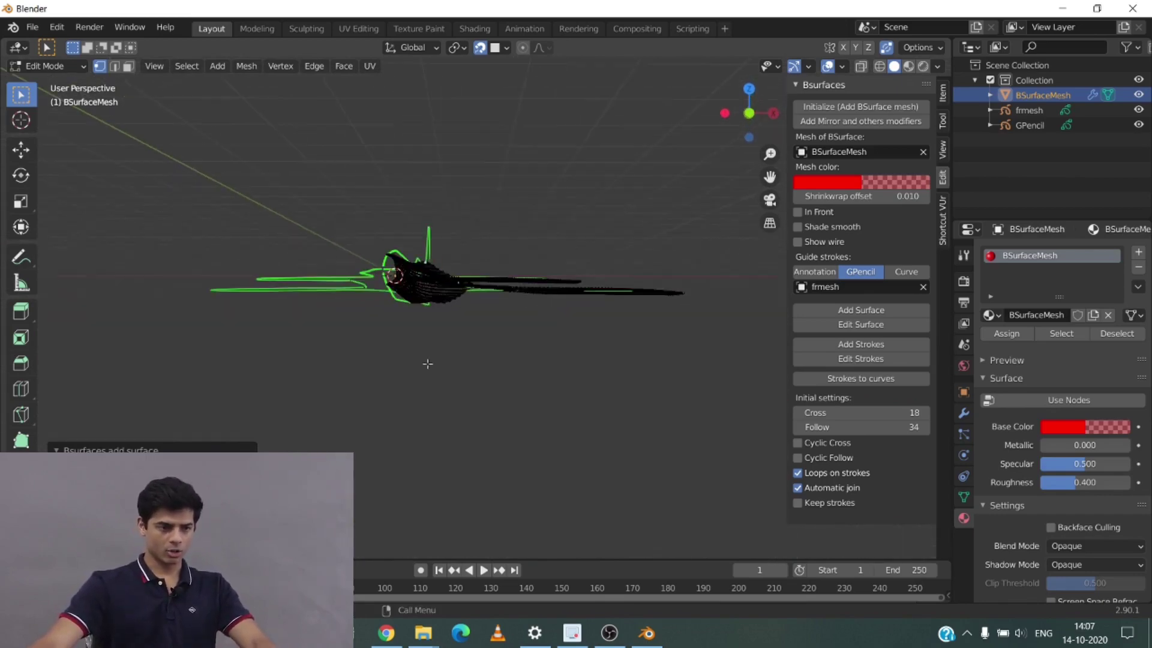
{"action": "middle_click_drag", "start_coordinate": [545, 386], "coordinate": [506, 436]}
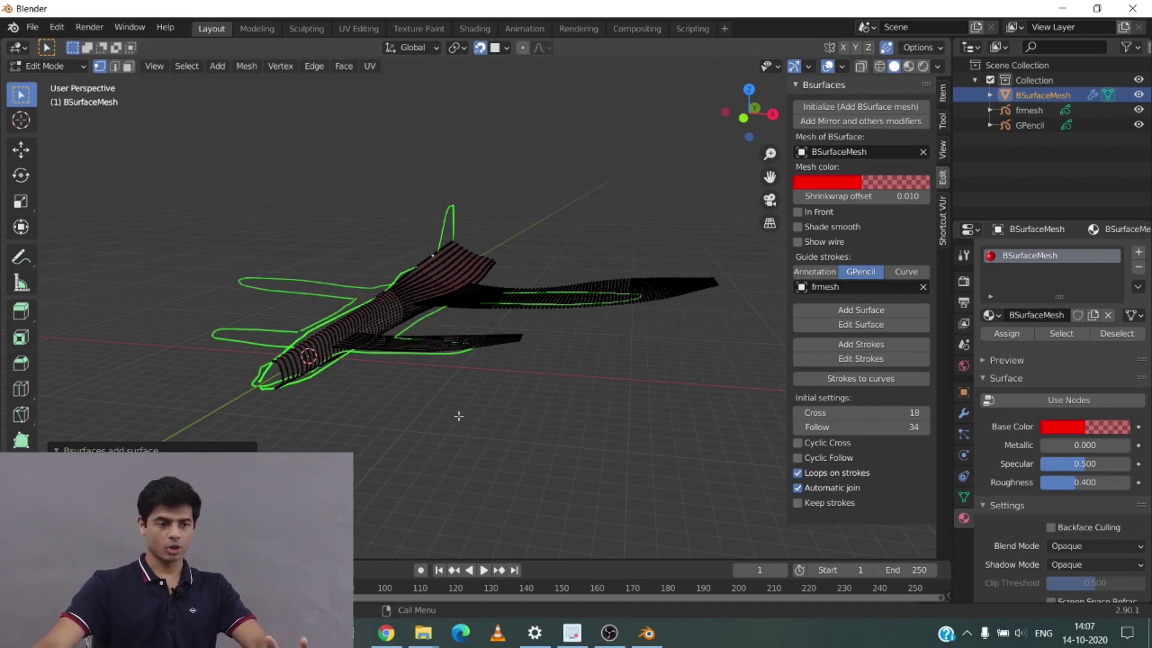
{"action": "middle_click_drag", "start_coordinate": [474, 381], "coordinate": [304, 387]}
{"action": "middle_click_drag", "start_coordinate": [373, 386], "coordinate": [607, 313]}
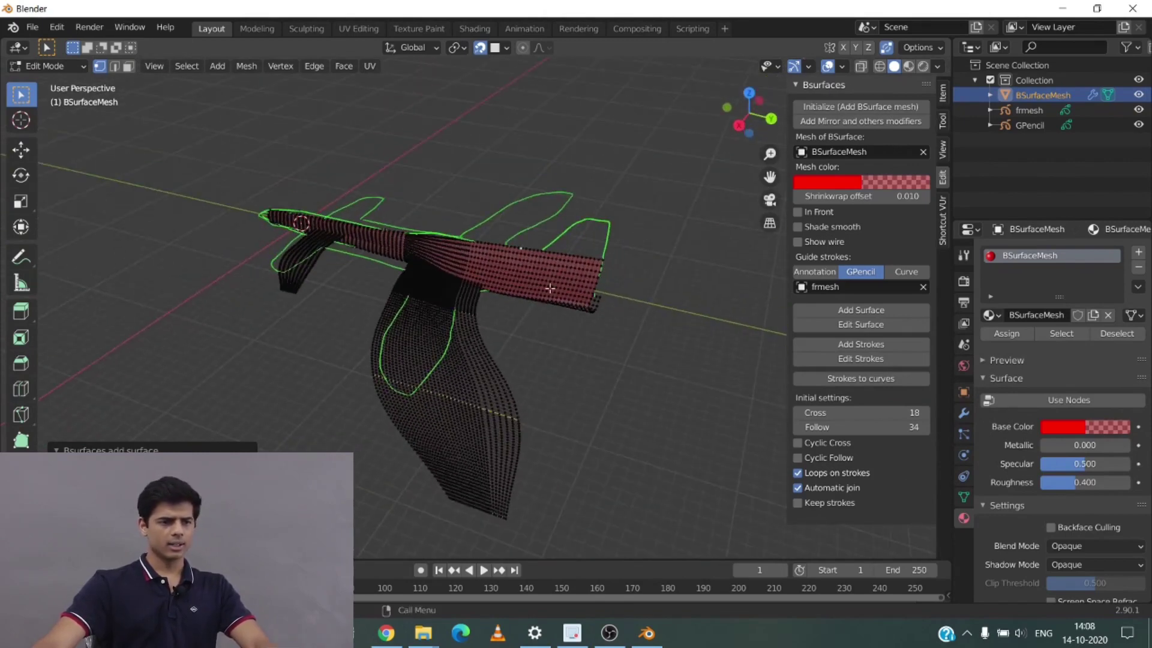
{"action": "middle_click_drag", "start_coordinate": [549, 289], "coordinate": [672, 354]}
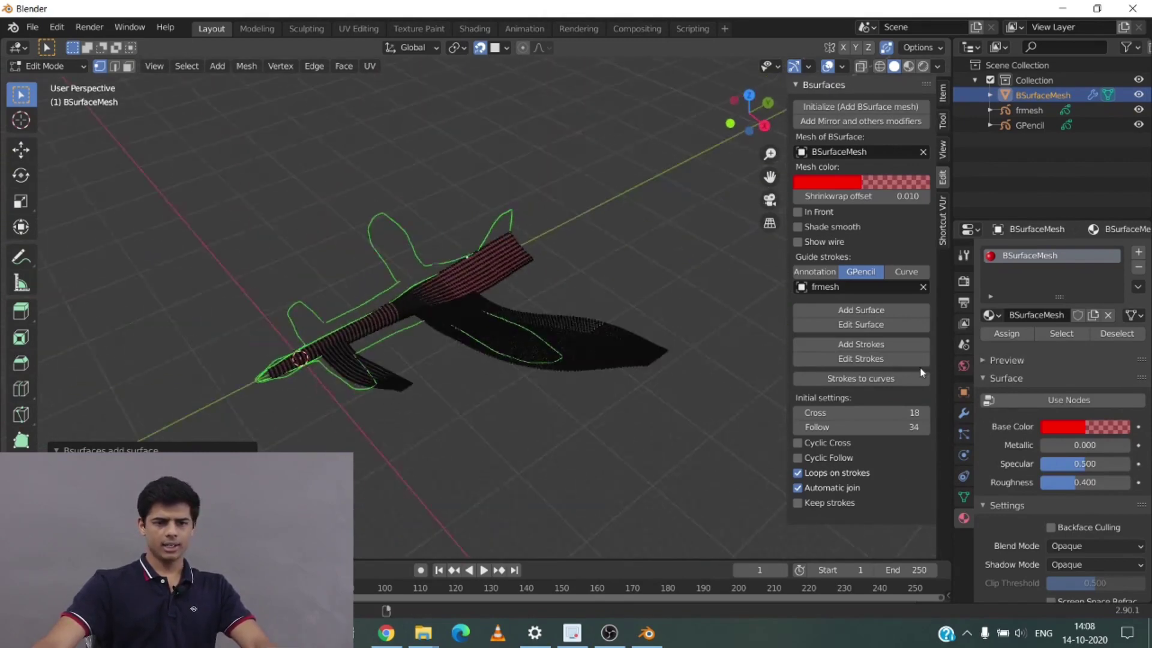
Leave Edit Mode on BSurfaceMesh and add a Mirror modifier to it.
{"action": "left_click", "coordinate": [17, 71]}
{"action": "left_click", "coordinate": [48, 84]}
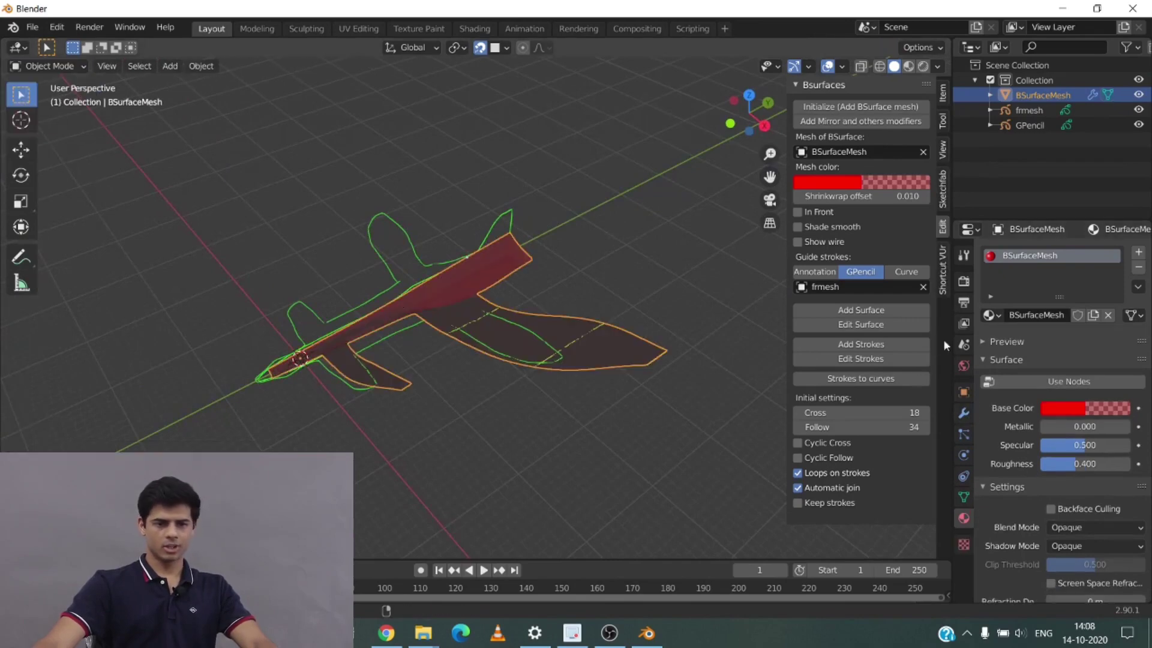
{"action": "left_click", "coordinate": [966, 414]}
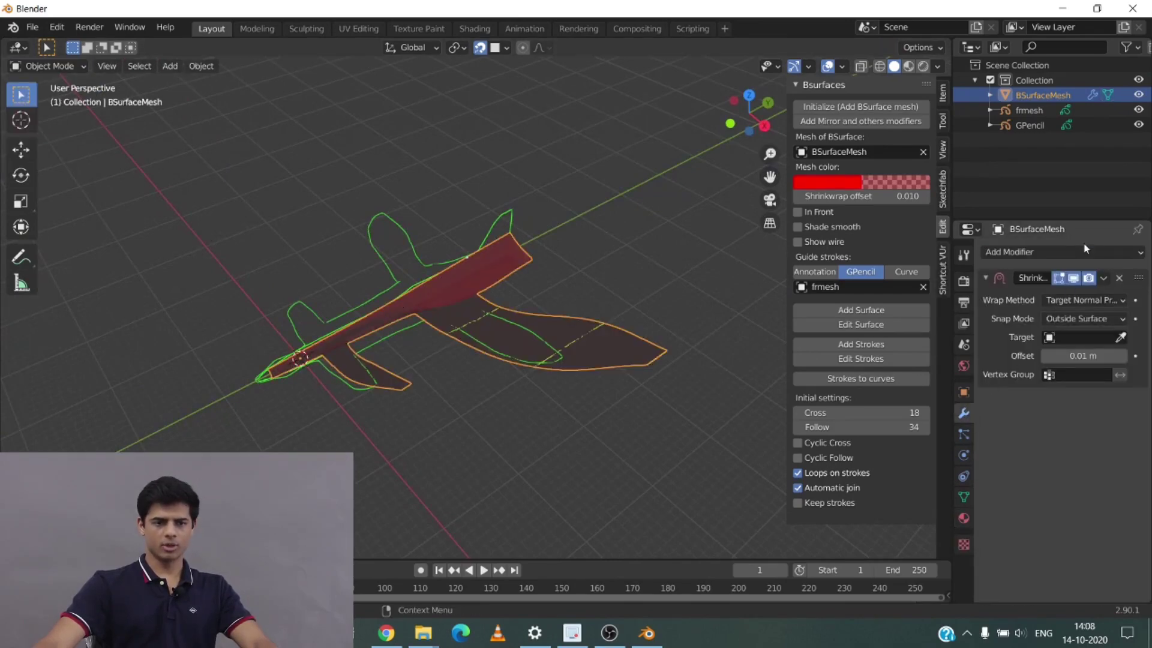
{"action": "left_click", "coordinate": [1085, 251]}
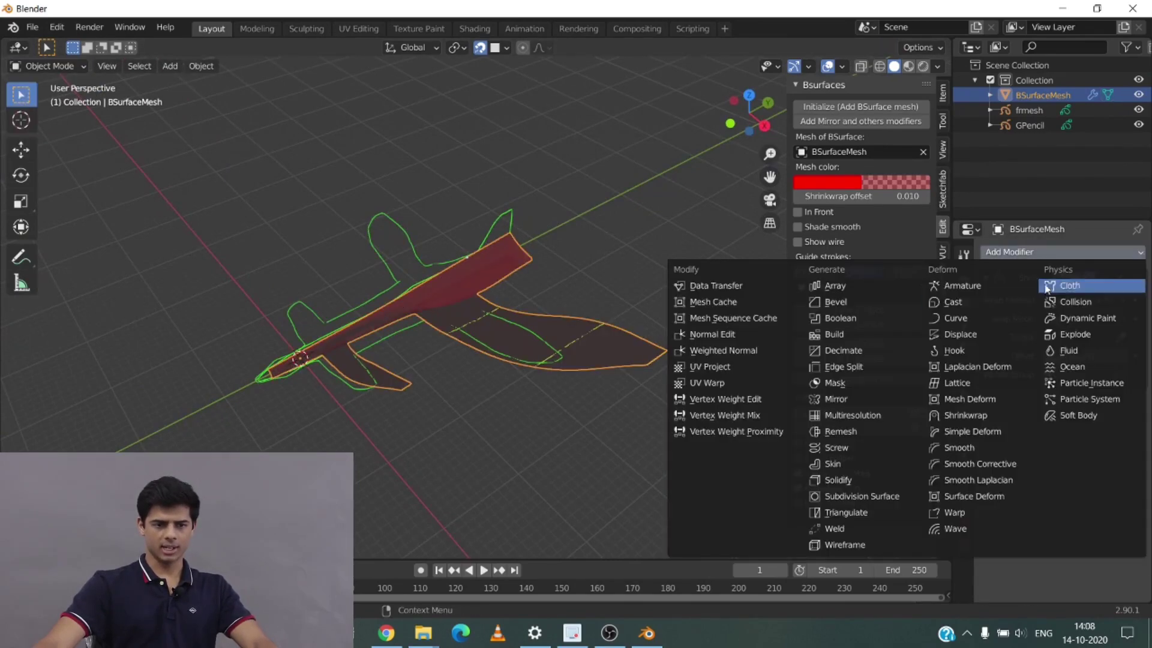
{"action": "left_click", "coordinate": [837, 398]}
{"action": "mouse_move", "coordinate": [675, 409]}
{"action": "middle_mouse_down"}
{"action": "mouse_move", "coordinate": [631, 424]}
{"action": "mouse_move", "coordinate": [656, 357]}
{"action": "mouse_move", "coordinate": [509, 362]}
{"action": "mouse_move", "coordinate": [564, 352]}
{"action": "mouse_move", "coordinate": [626, 362]}
{"action": "mouse_move", "coordinate": [573, 407]}
{"action": "mouse_move", "coordinate": [372, 378]}
{"action": "mouse_move", "coordinate": [242, 377]}
{"action": "middle_mouse_up"}
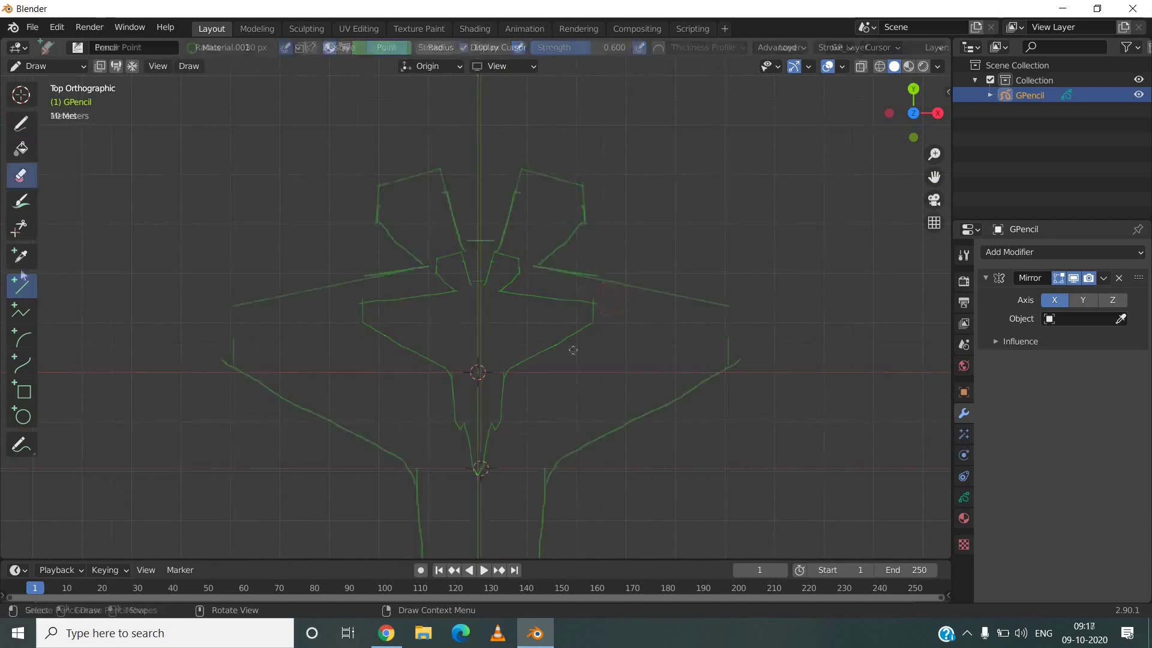
Draw yellow curved cross-section guide strokes on forMesh around one side of the jet's fuselage, including its tail end.
{"action": "key", "text": "KP_3"}
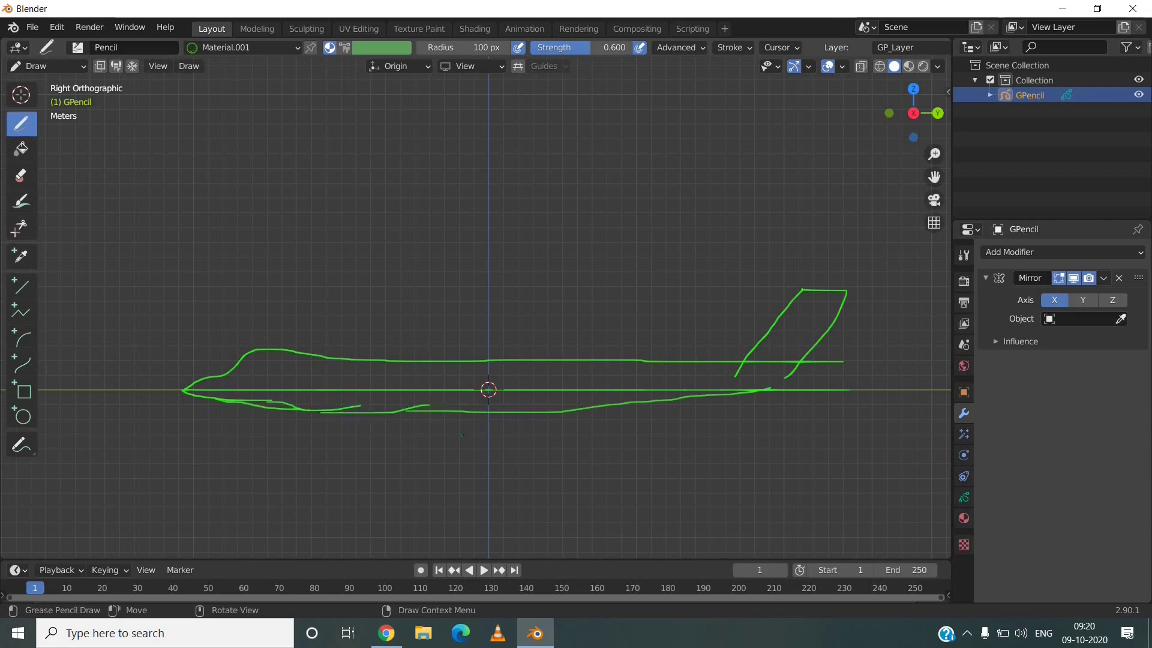
{"action": "mouse_move", "coordinate": [463, 435]}
{"action": "middle_mouse_down"}
{"action": "mouse_move", "coordinate": [503, 456]}
{"action": "mouse_move", "coordinate": [548, 450]}
{"action": "mouse_move", "coordinate": [608, 534]}
{"action": "mouse_move", "coordinate": [553, 497]}
{"action": "middle_mouse_up"}
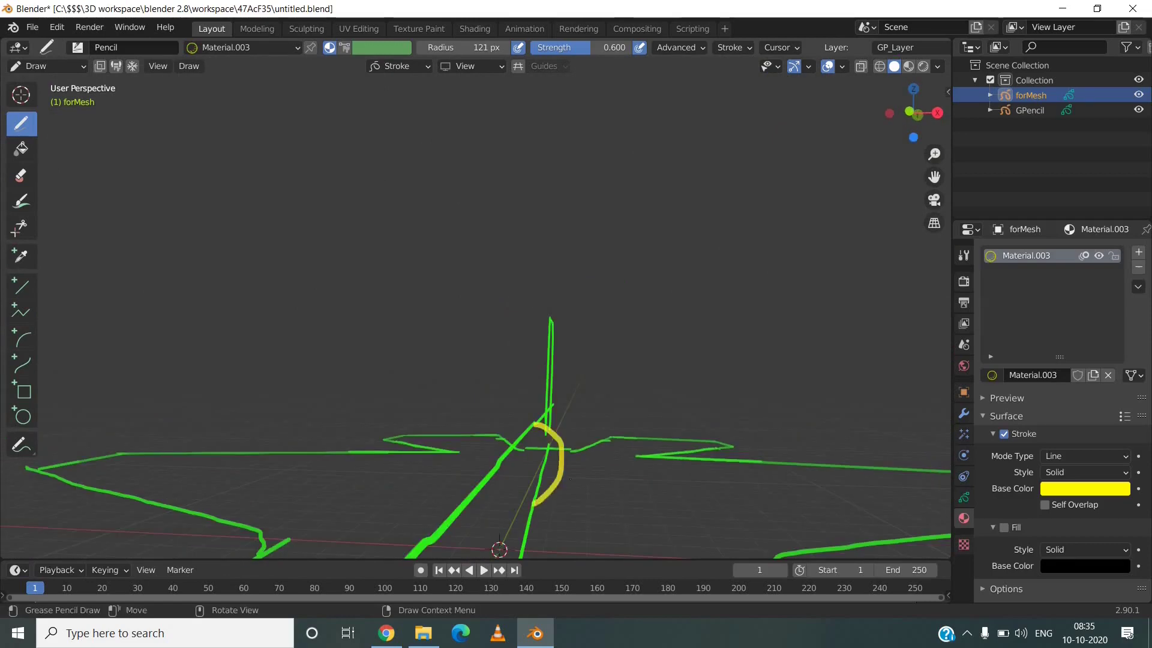
{"action": "mouse_move", "coordinate": [570, 478]}
{"action": "middle_mouse_down"}
{"action": "mouse_move", "coordinate": [621, 404]}
{"action": "mouse_move", "coordinate": [504, 408]}
{"action": "middle_mouse_up"}
{"action": "left_click_drag", "start_coordinate": [498, 399], "coordinate": [471, 508]}
{"action": "mouse_move", "coordinate": [471, 508]}
{"action": "middle_mouse_down"}
{"action": "mouse_move", "coordinate": [529, 502]}
{"action": "mouse_move", "coordinate": [456, 492]}
{"action": "middle_mouse_up"}
{"action": "left_click_drag", "start_coordinate": [561, 365], "coordinate": [564, 501]}
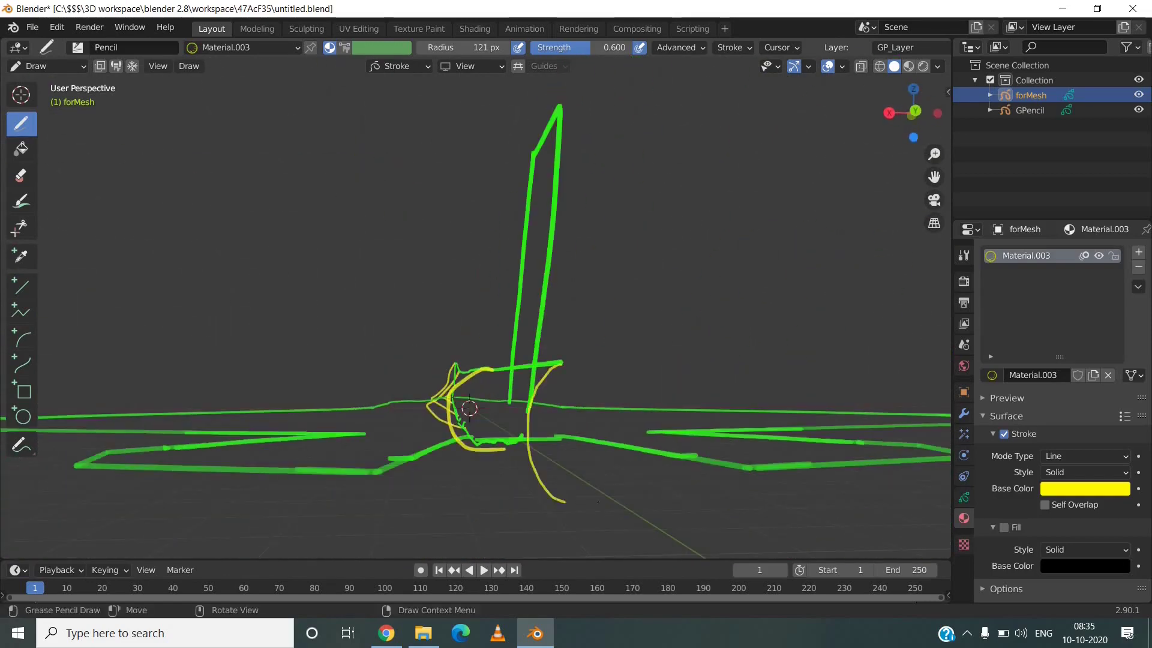
{"action": "mouse_move", "coordinate": [492, 384]}
{"action": "middle_mouse_down"}
{"action": "mouse_move", "coordinate": [528, 366]}
{"action": "mouse_move", "coordinate": [516, 375]}
{"action": "middle_mouse_up"}
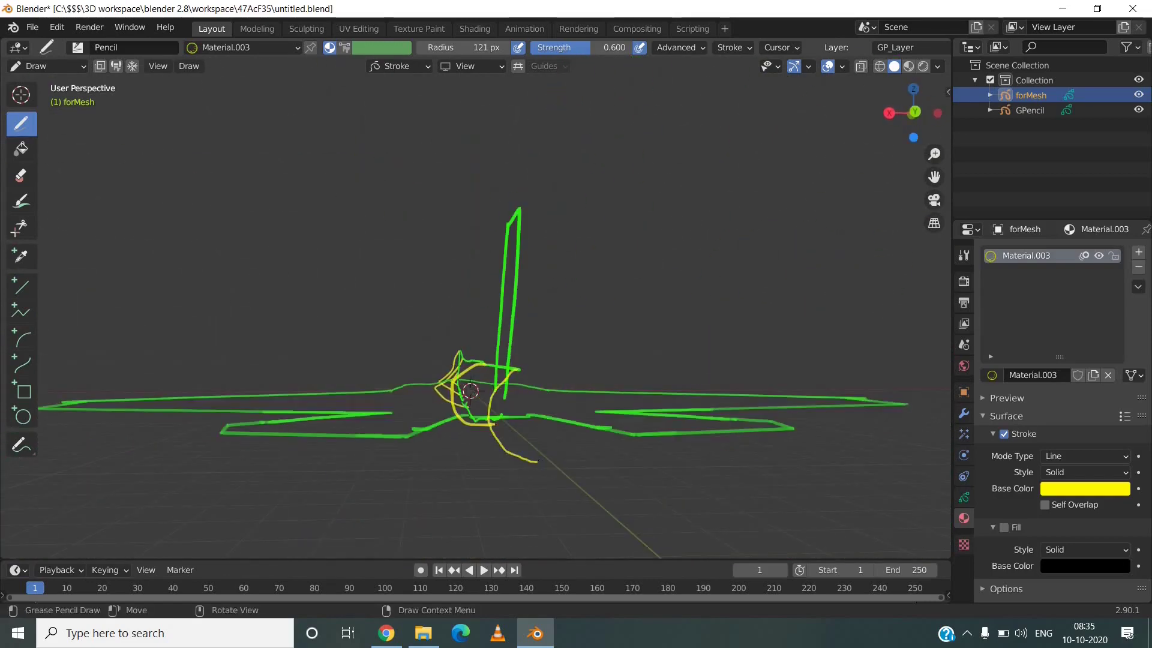
{"action": "mouse_move", "coordinate": [539, 461]}
{"action": "middle_mouse_down"}
{"action": "mouse_move", "coordinate": [519, 460]}
{"action": "mouse_move", "coordinate": [589, 494]}
{"action": "mouse_move", "coordinate": [758, 119]}
{"action": "middle_mouse_up"}
{"action": "left_click", "coordinate": [21, 175]}
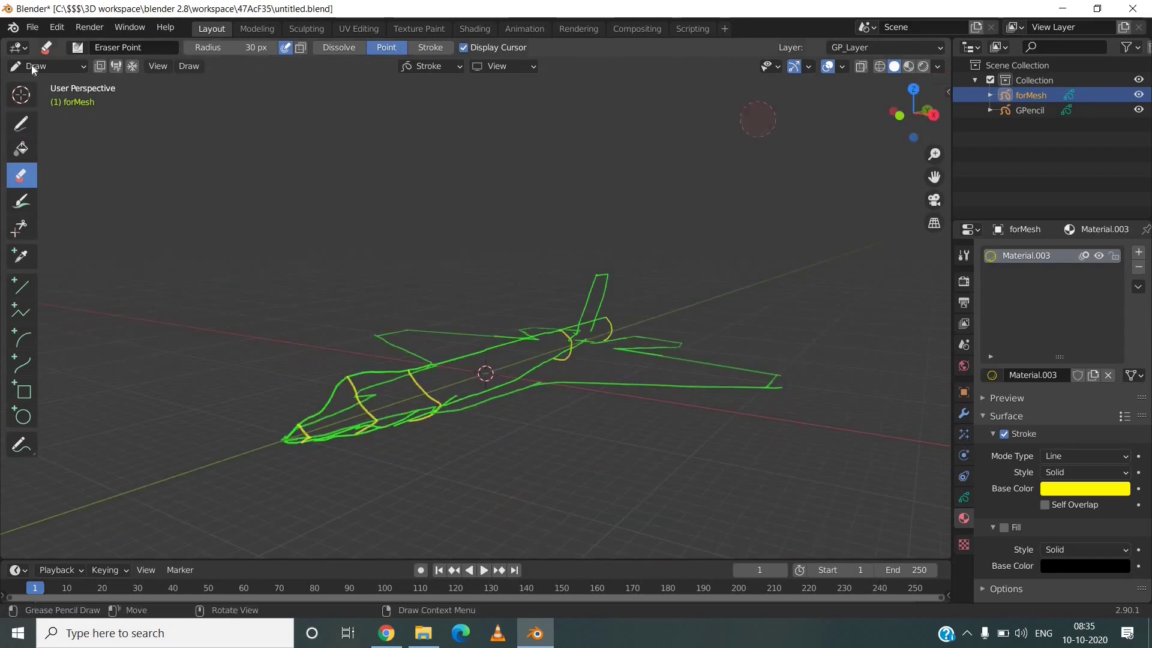
{"action": "left_click", "coordinate": [21, 123]}
Initialize a new BSurface mesh and set its guide strokes to the grease pencil object forMesh.
{"action": "left_click", "coordinate": [948, 91]}
{"action": "left_click", "coordinate": [941, 227]}
{"action": "left_click", "coordinate": [860, 107]}
{"action": "left_click", "coordinate": [861, 272]}
{"action": "left_click", "coordinate": [923, 287]}
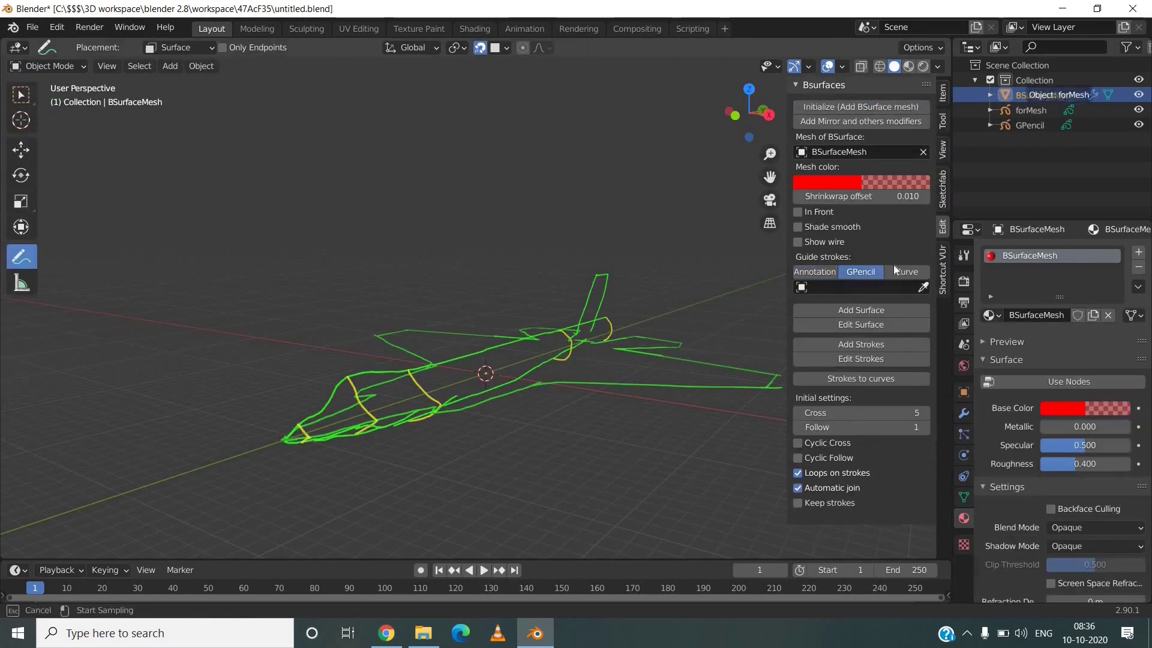
{"action": "left_click", "coordinate": [1031, 110]}
Generate the fuselage surface from the guide strokes with Cross 8 and Follow 8.
{"action": "left_click", "coordinate": [860, 310]}
{"action": "middle_click_drag", "start_coordinate": [252, 456], "coordinate": [208, 491]}
{"action": "left_click", "coordinate": [102, 547]}
{"action": "left_click", "coordinate": [239, 427]}
{"action": "left_click", "coordinate": [239, 442]}
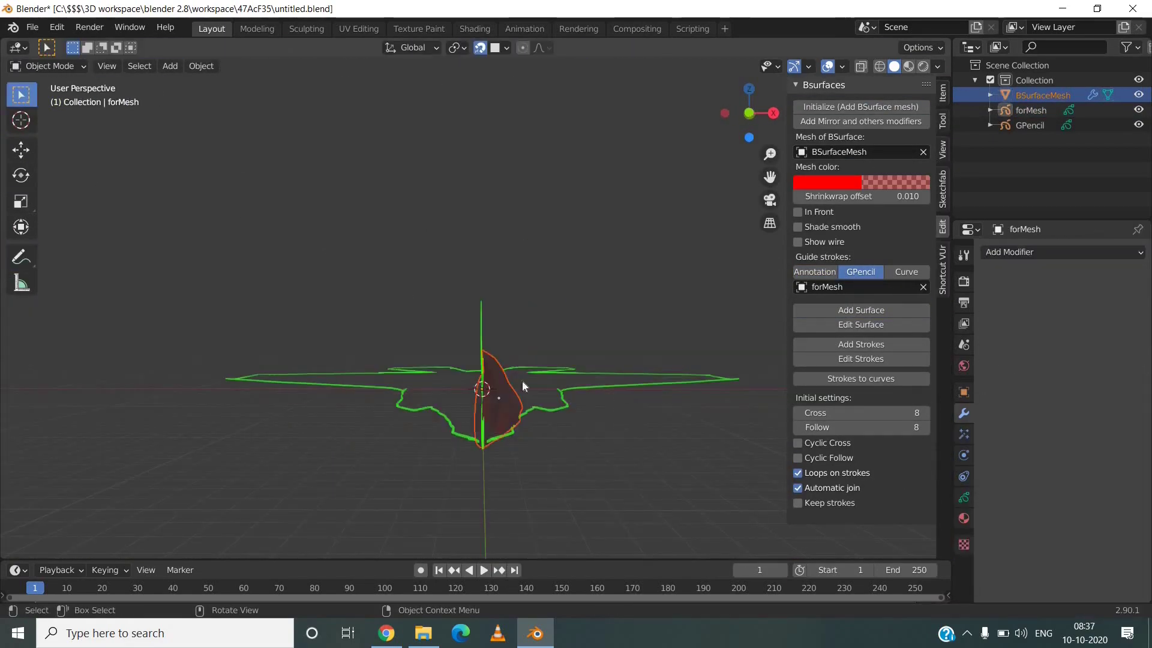
Select the red fuselage surface and add a Mirror modifier to complete its other half.
{"action": "left_click", "coordinate": [512, 393]}
{"action": "middle_click_drag", "start_coordinate": [516, 390], "coordinate": [405, 399]}
{"action": "left_click", "coordinate": [1061, 252]}
{"action": "left_click", "coordinate": [853, 397]}
{"action": "middle_click_drag", "start_coordinate": [509, 438], "coordinate": [619, 443]}
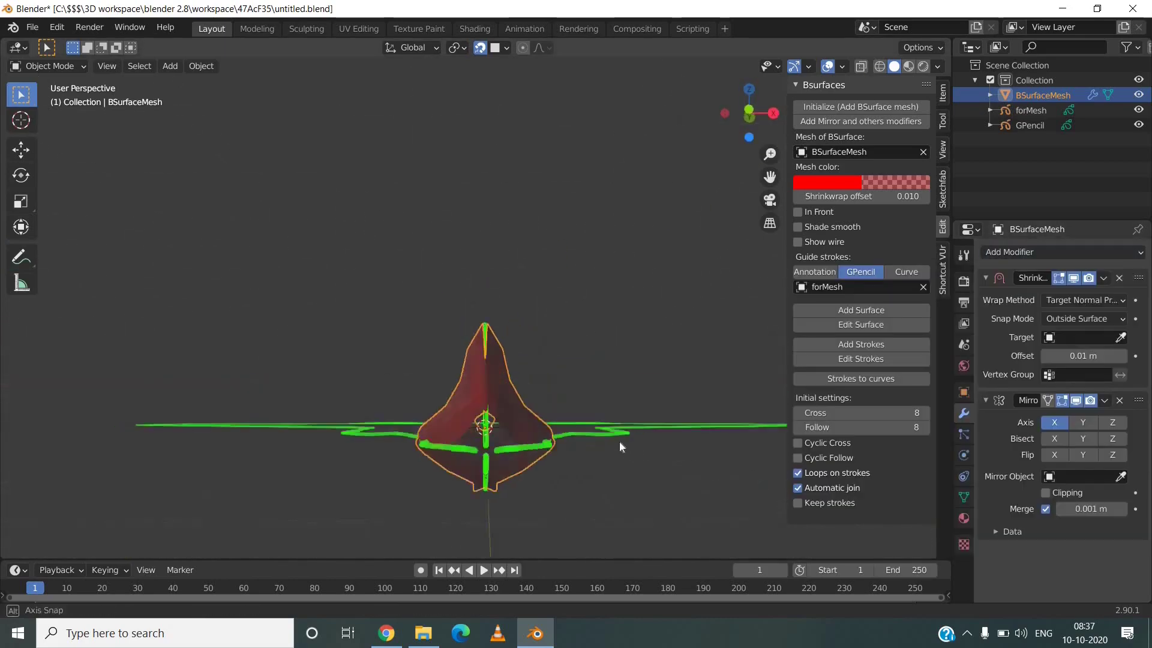
Enter Edit Mode on forMesh and move all its yellow guide strokes about -10.14 m along Y.
{"action": "left_click", "coordinate": [48, 66]}
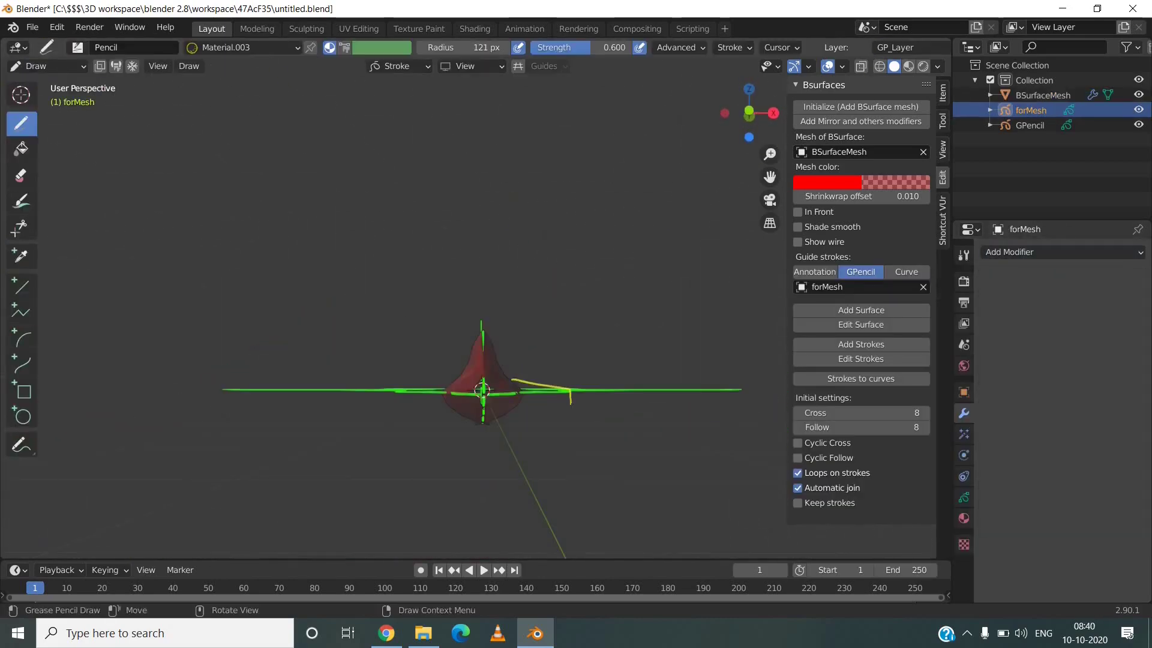
{"action": "mouse_move", "coordinate": [500, 426]}
{"action": "middle_mouse_down"}
{"action": "mouse_move", "coordinate": [366, 480]}
{"action": "mouse_move", "coordinate": [352, 508]}
{"action": "mouse_move", "coordinate": [360, 498]}
{"action": "middle_mouse_up"}
{"action": "key", "text": "Tab"}
{"action": "key", "text": "a"}
{"action": "key", "text": "g"}
{"action": "key", "text": "y"}
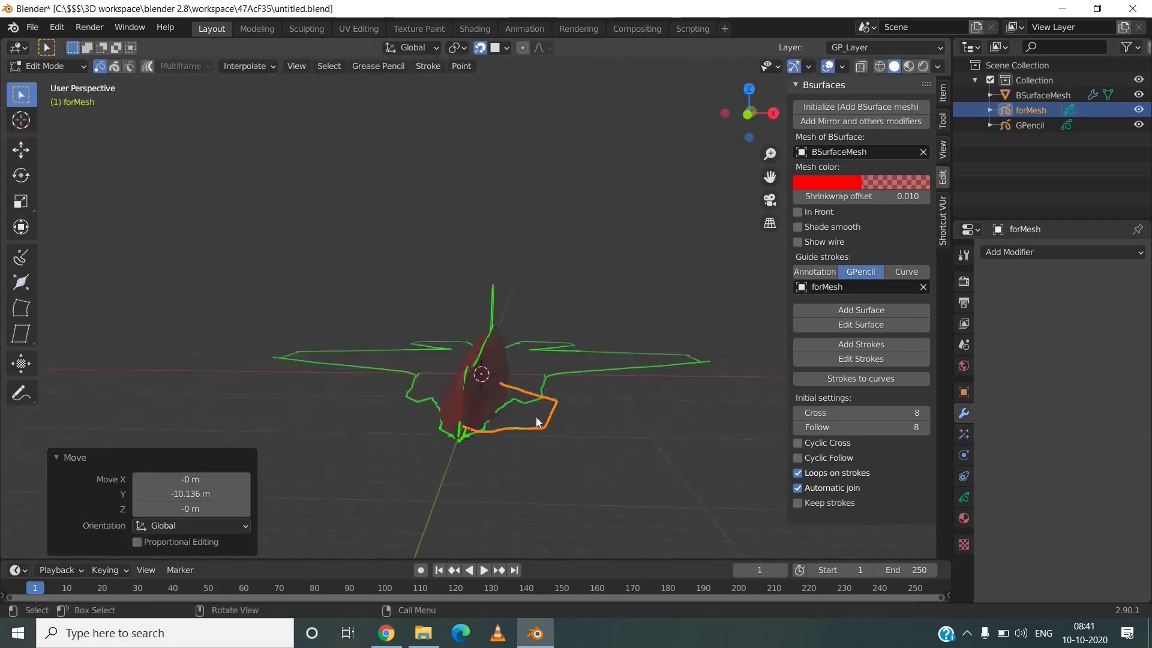
{"action": "key", "text": "Tab"}
Return to Object Mode, select the red fuselage surface, and enter its Edit Mode.
{"action": "scroll", "coordinate": [608, 304], "scroll_direction": "up", "scroll_amount": 3}
{"action": "middle_click_drag", "start_coordinate": [609, 305], "coordinate": [514, 365]}
{"action": "left_click", "coordinate": [48, 66]}
{"action": "left_click", "coordinate": [60, 84]}
{"action": "left_click", "coordinate": [596, 371]}
{"action": "left_click", "coordinate": [48, 66]}
{"action": "left_click", "coordinate": [57, 99]}
Select the shortest vertex path on the fuselage side beside the guide strokes and add a surface from them.
{"action": "scroll", "coordinate": [514, 365], "scroll_direction": "up", "scroll_amount": 2}
{"action": "left_click", "coordinate": [498, 335]}
{"action": "left_click", "coordinate": [510, 377], "text": "ctrl"}
{"action": "left_click", "coordinate": [840, 311]}
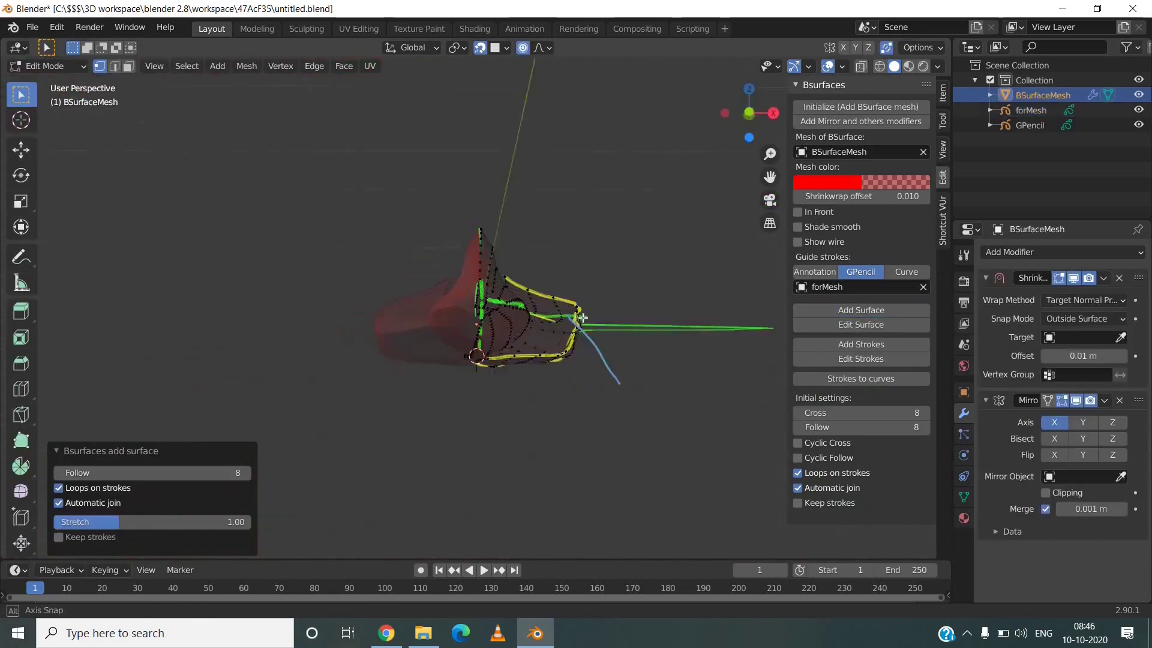
Move the selected surface vertices vertically along Z.
{"action": "key", "text": "g"}
{"action": "key", "text": "z"}
{"action": "left_click", "coordinate": [585, 74]}
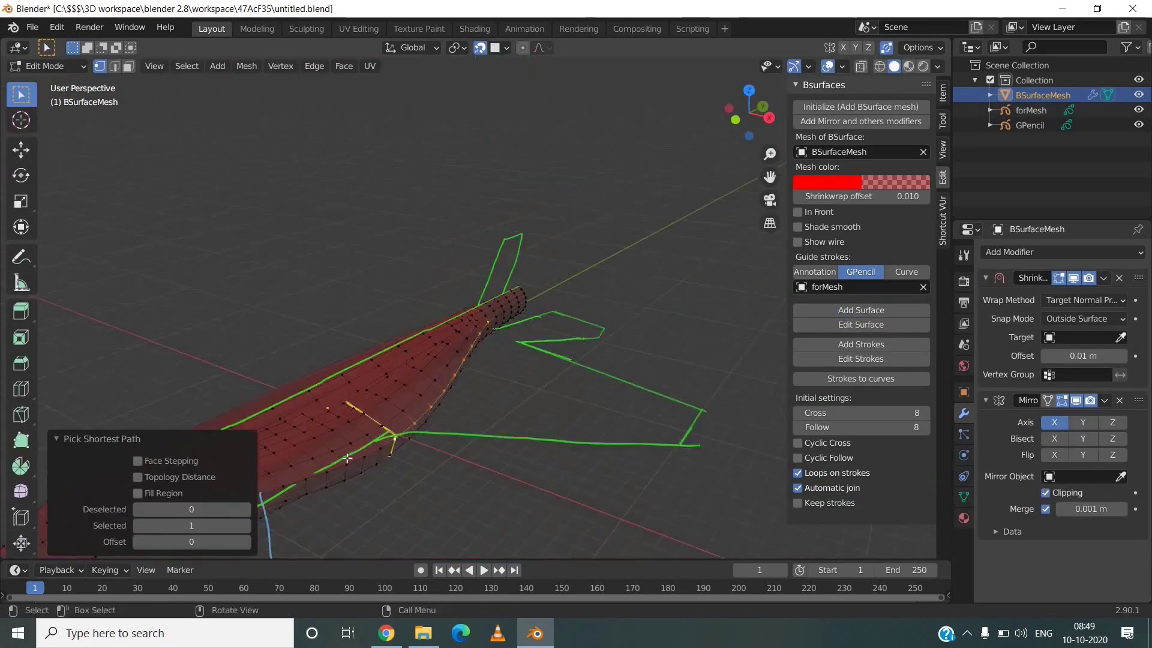
Leave Edit Mode on the surface mesh and put forMesh in Draw mode.
{"action": "middle_click_drag", "start_coordinate": [414, 360], "coordinate": [439, 369]}
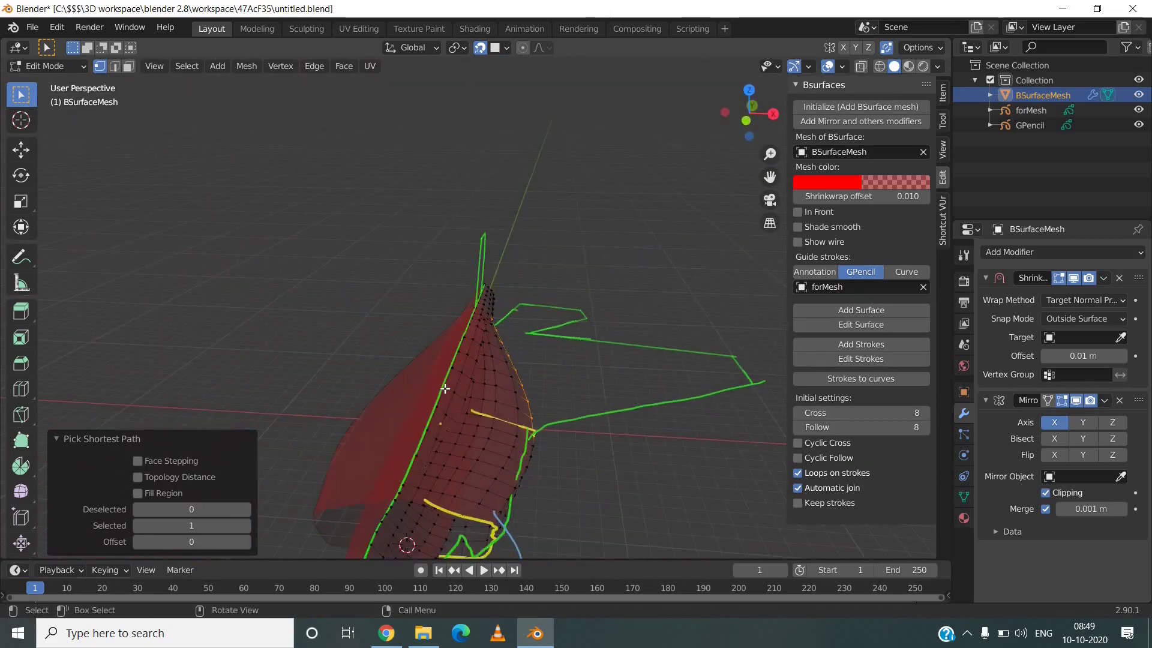
{"action": "scroll", "coordinate": [540, 348], "scroll_direction": "down", "scroll_amount": 2}
{"action": "middle_click_drag", "start_coordinate": [539, 347], "coordinate": [570, 429]}
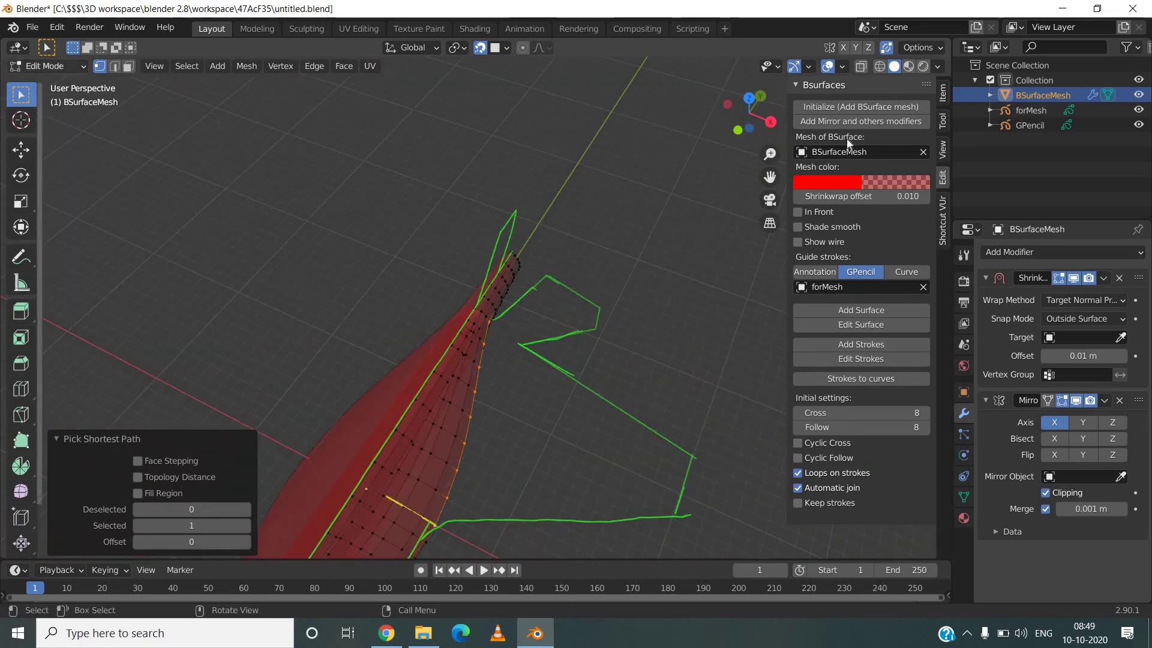
{"action": "key", "text": "Tab"}
{"action": "left_click", "coordinate": [1030, 110]}
{"action": "left_click", "coordinate": [48, 66]}
{"action": "left_click", "coordinate": [37, 132]}
{"action": "scroll", "coordinate": [534, 360], "scroll_direction": "down", "scroll_amount": 3}
{"action": "middle_click_drag", "start_coordinate": [534, 360], "coordinate": [562, 334]}
{"action": "left_click_drag", "start_coordinate": [535, 324], "coordinate": [540, 412]}
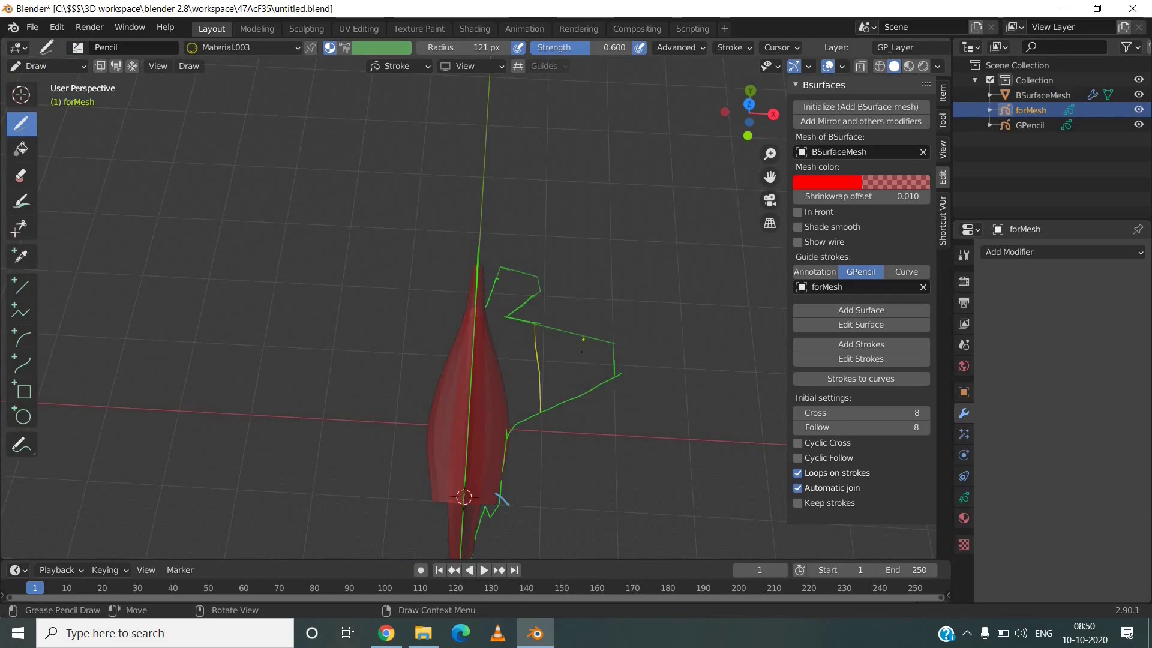
{"action": "middle_click_drag", "start_coordinate": [614, 376], "coordinate": [653, 329]}
{"action": "key", "text": "ctrl+z"}
{"action": "key", "text": "ctrl+z"}
{"action": "key", "text": "ctrl+z"}
Draw two yellow lengthwise guide strokes across the main wing in the top view, and leave Draw mode.
{"action": "key", "text": "KP_7"}
{"action": "left_click_drag", "start_coordinate": [536, 318], "coordinate": [541, 402]}
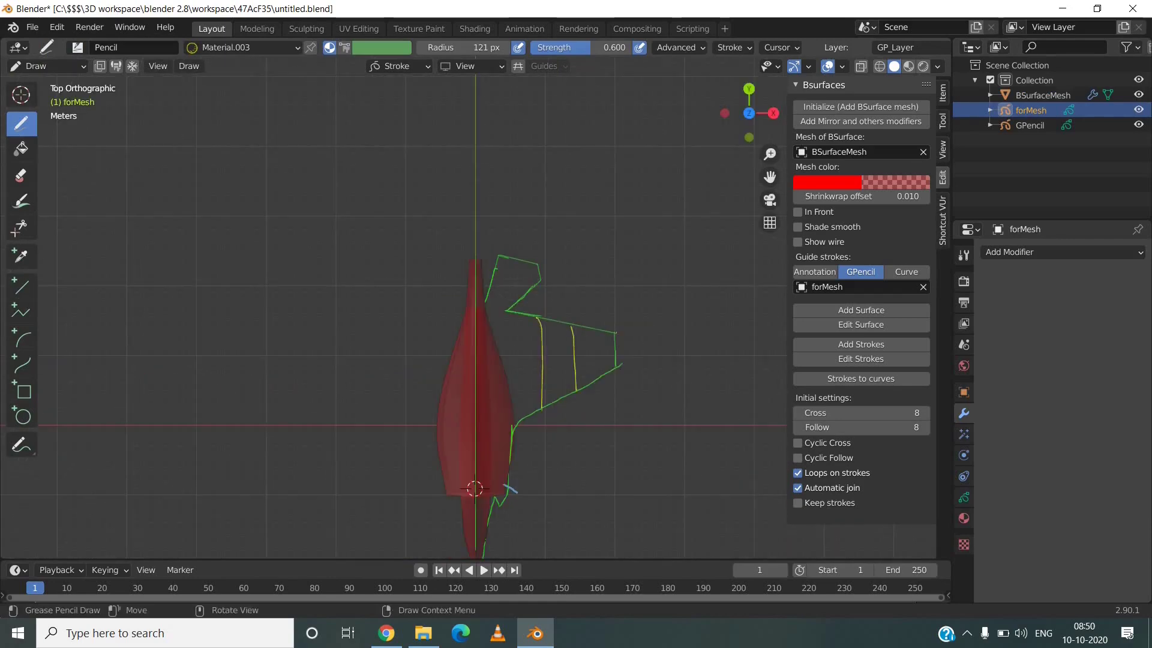
{"action": "left_click", "coordinate": [56, 66]}
{"action": "left_click", "coordinate": [38, 83]}
Enter Edit Mode on the red surface mesh and add the main wing surface from the new guide strokes.
{"action": "left_click", "coordinate": [462, 336]}
{"action": "key", "text": "Tab"}
{"action": "middle_click_drag", "start_coordinate": [425, 292], "coordinate": [538, 237]}
{"action": "scroll", "coordinate": [538, 236], "scroll_direction": "up", "scroll_amount": 4}
{"action": "left_click", "coordinate": [846, 312]}
Select the vertex path on the mesh edge at the root of the small tailplane outline.
{"action": "mouse_move", "coordinate": [570, 336]}
{"action": "middle_mouse_down"}
{"action": "mouse_move", "coordinate": [585, 267]}
{"action": "mouse_move", "coordinate": [512, 262]}
{"action": "mouse_move", "coordinate": [642, 286]}
{"action": "mouse_move", "coordinate": [278, 278]}
{"action": "mouse_move", "coordinate": [472, 308]}
{"action": "middle_mouse_up"}
{"action": "scroll", "coordinate": [512, 262], "scroll_direction": "up", "scroll_amount": 3}
{"action": "left_click", "coordinate": [512, 262]}
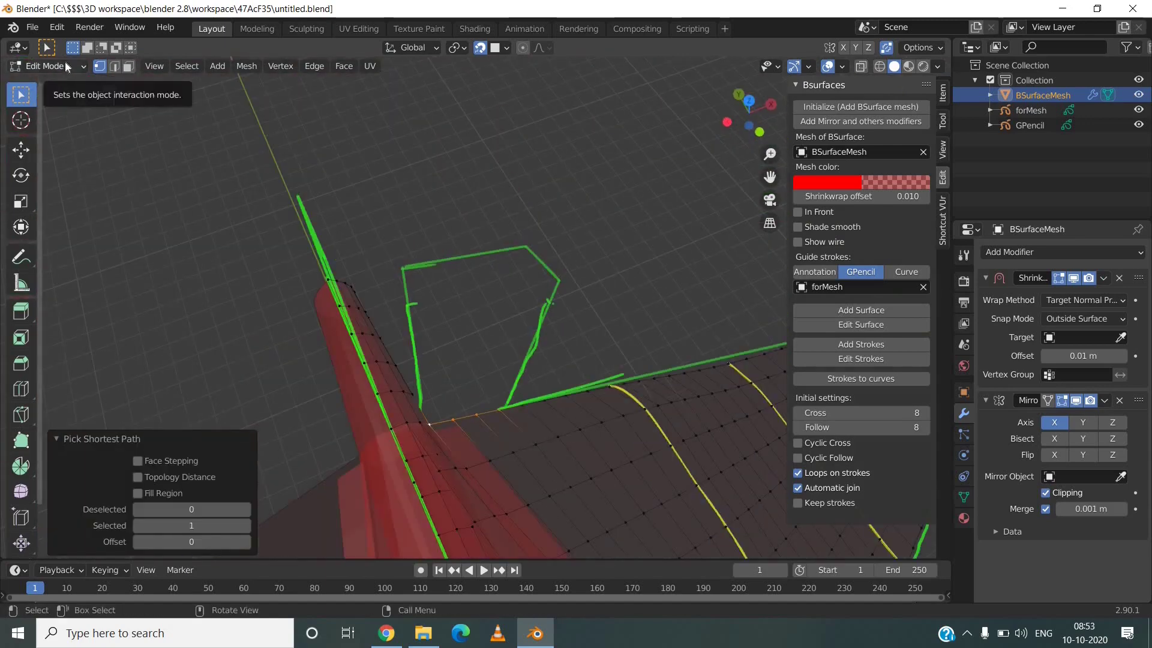
Put forMesh in Draw mode and draw two yellow guide strokes at the tailplane's outer part in the top view.
{"action": "left_click", "coordinate": [65, 63]}
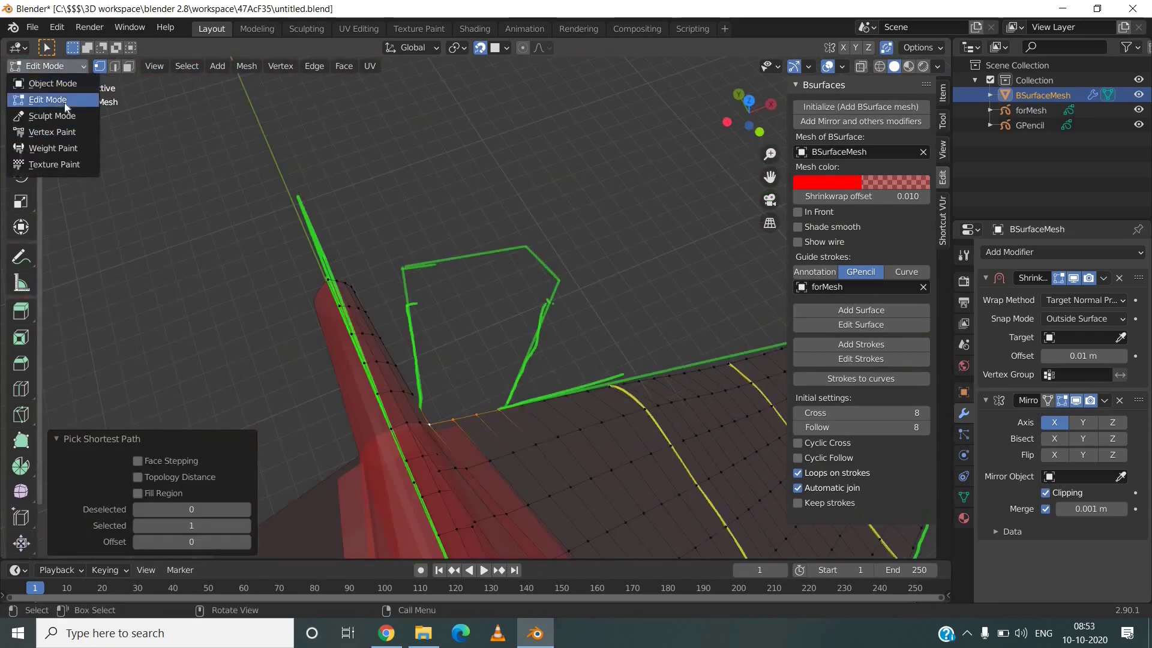
{"action": "left_click", "coordinate": [39, 132]}
{"action": "key", "text": "KP_7"}
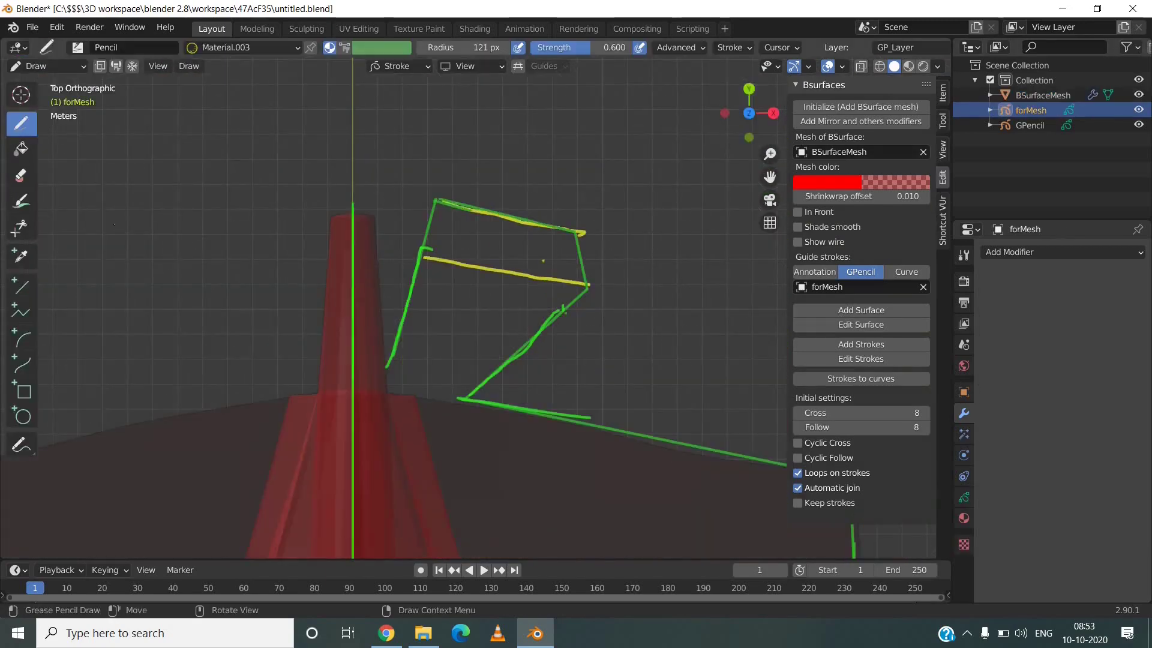
{"action": "left_click_drag", "start_coordinate": [557, 222], "coordinate": [581, 231]}
Leave Draw mode on forMesh, select the red surface mesh, and switch it to Edit Mode.
{"action": "left_click", "coordinate": [40, 82]}
{"action": "left_click", "coordinate": [41, 66]}
{"action": "left_click", "coordinate": [60, 100]}
{"action": "left_click", "coordinate": [41, 67]}
{"action": "left_click", "coordinate": [41, 81]}
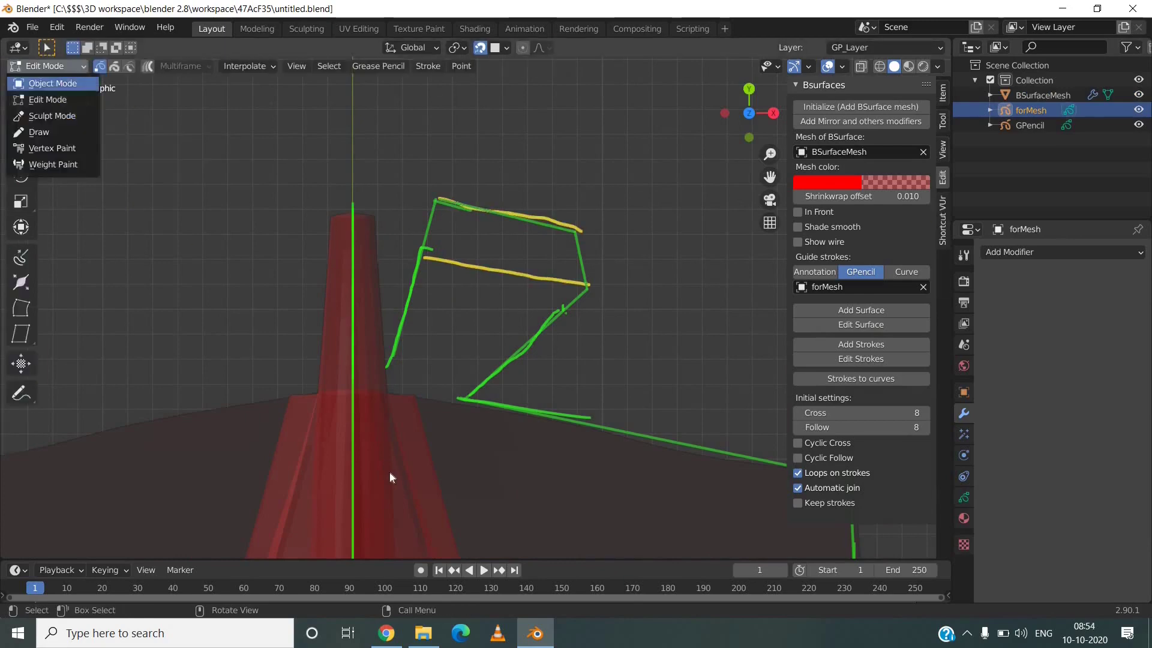
{"action": "left_click", "coordinate": [390, 470]}
{"action": "key", "text": "Tab"}
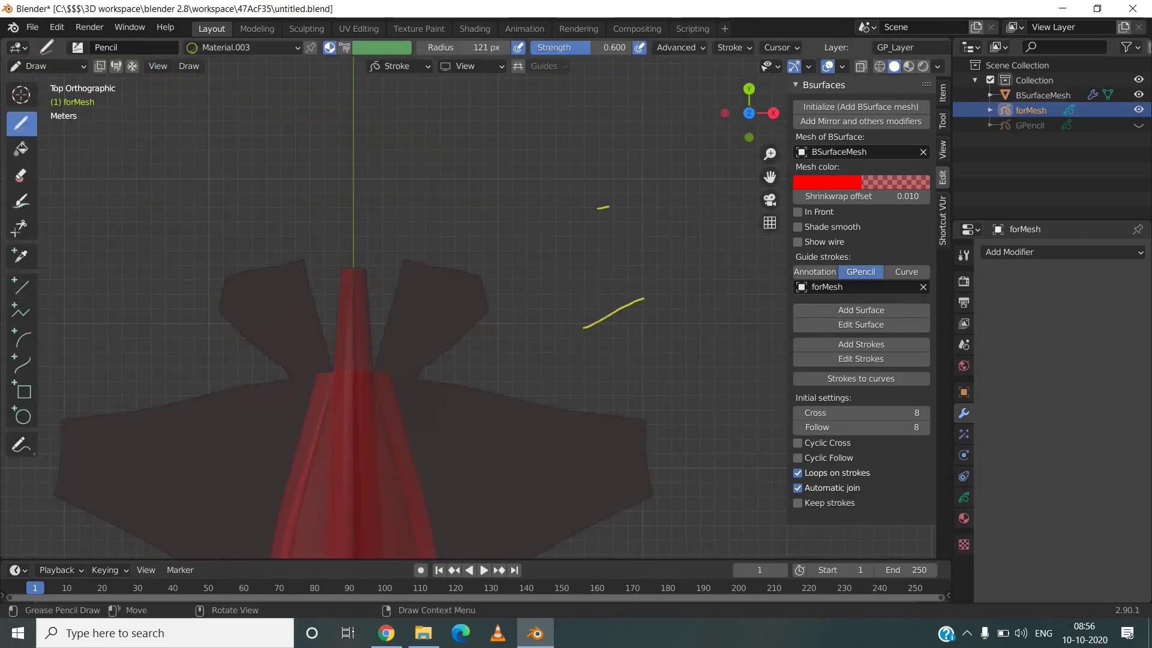
Add a separate surface patch from the two yellow guide strokes beside the tail and check it in perspective.
{"action": "left_click", "coordinate": [48, 66]}
{"action": "left_click", "coordinate": [821, 311]}
{"action": "middle_click_drag", "start_coordinate": [420, 336], "coordinate": [229, 216]}
{"action": "scroll", "coordinate": [228, 216], "scroll_direction": "down", "scroll_amount": 4}
{"action": "left_click", "coordinate": [48, 66]}
{"action": "left_click", "coordinate": [48, 82]}
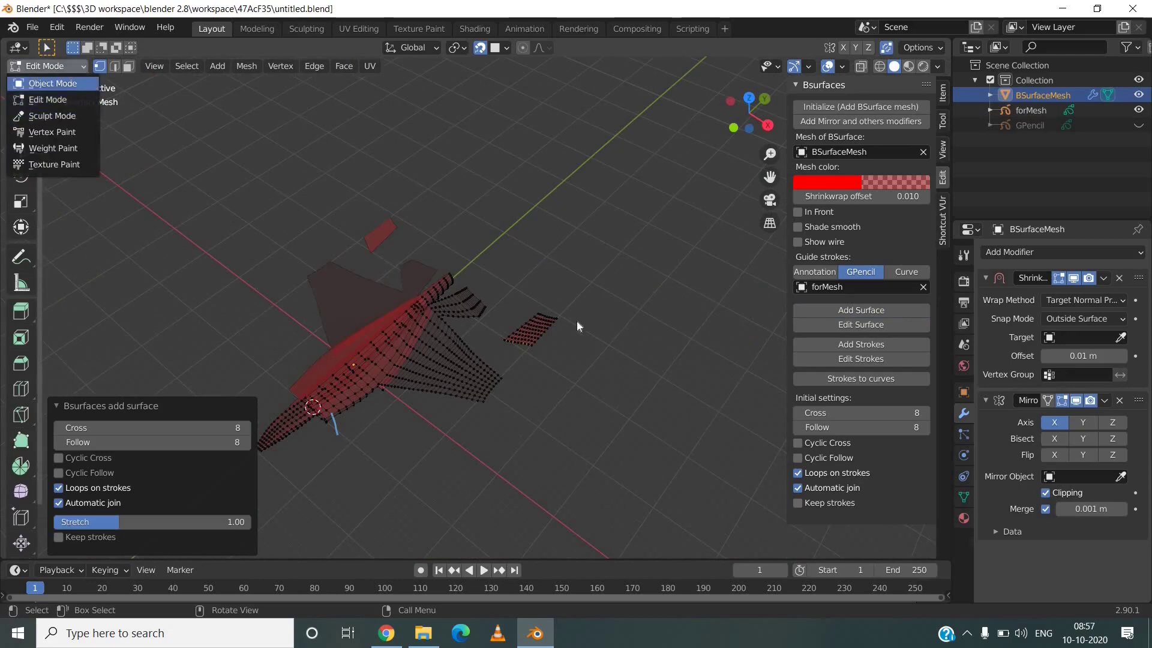
Select the detached patch in Edit Mode and rotate it about -87° in the right view so it stands upright.
{"action": "key", "text": "Tab"}
{"action": "left_click_drag", "start_coordinate": [599, 306], "coordinate": [553, 360]}
{"action": "scroll", "coordinate": [553, 360], "scroll_direction": "up", "scroll_amount": 5}
{"action": "left_click", "coordinate": [749, 98]}
{"action": "left_click", "coordinate": [749, 137]}
{"action": "left_click", "coordinate": [773, 113]}
{"action": "key", "text": "r"}
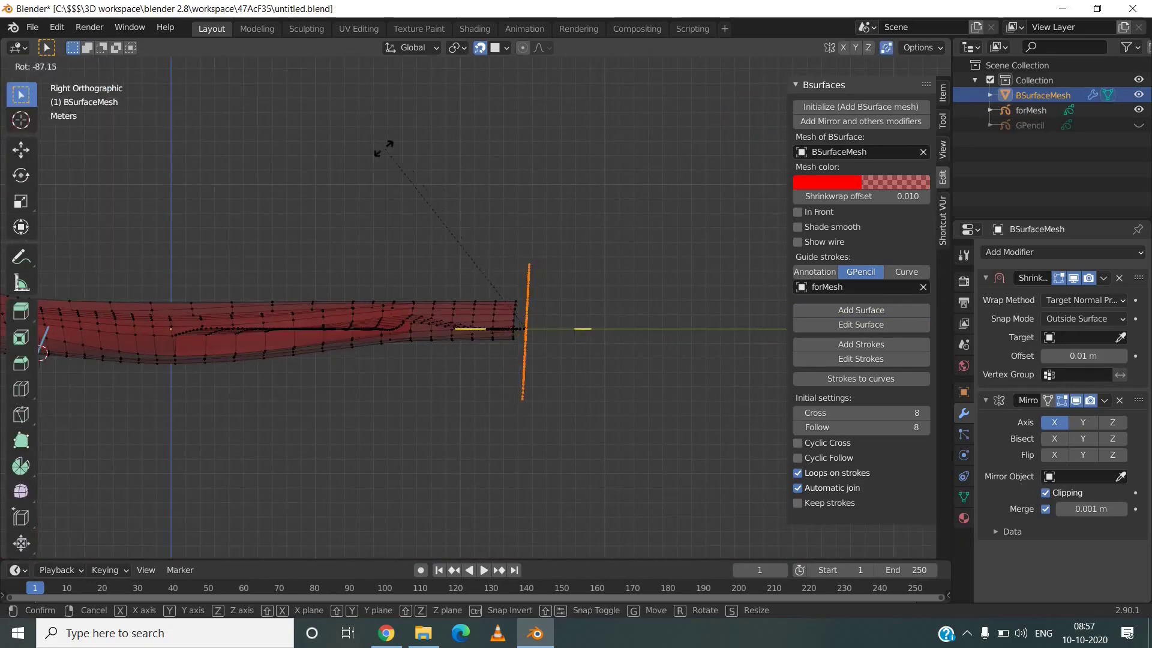
{"action": "left_click", "coordinate": [384, 148]}
Rotate the upright patch about -87° in the top view to align it with the fuselage's length.
{"action": "left_click", "coordinate": [725, 113]}
{"action": "left_click", "coordinate": [749, 88]}
{"action": "key", "text": "r"}
{"action": "left_click", "coordinate": [555, 165]}
Position the fin patch over the rear fuselage by moving it in the right and front views.
{"action": "left_click", "coordinate": [773, 112]}
{"action": "key", "text": "g"}
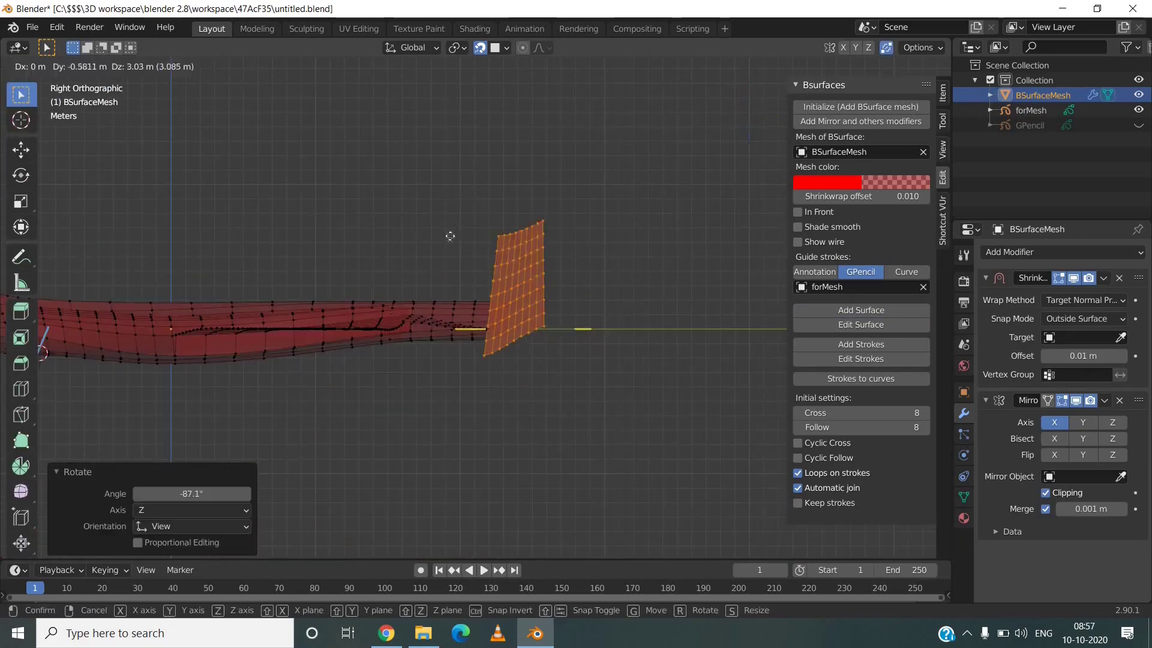
{"action": "left_click", "coordinate": [339, 179]}
{"action": "middle_click_drag", "start_coordinate": [581, 189], "coordinate": [580, 241]}
{"action": "left_click", "coordinate": [725, 113]}
{"action": "key", "text": "g"}
{"action": "left_click", "coordinate": [398, 172]}
Tilt the fin outward in the front view, lower it about 1.49 m onto the body, and start scaling it.
{"action": "key", "text": "r"}
{"action": "left_click", "coordinate": [424, 168]}
{"action": "key", "text": "g"}
{"action": "left_click", "coordinate": [439, 183]}
{"action": "key", "text": "s"}
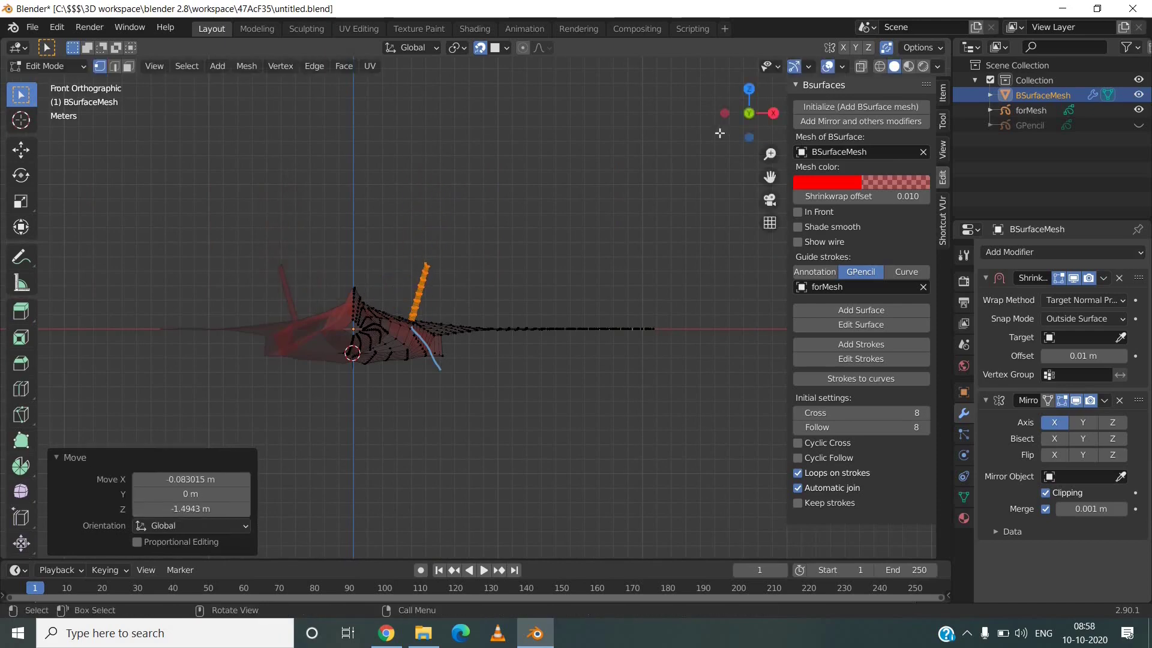